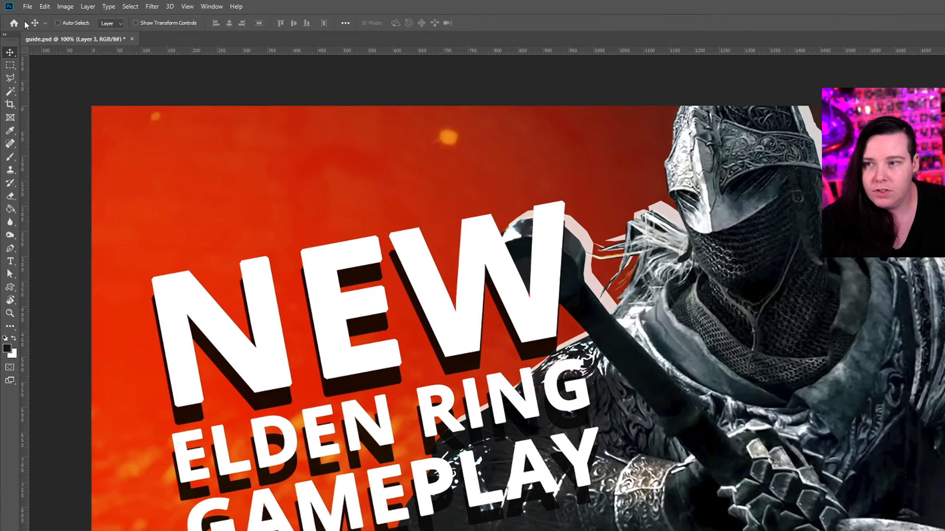
Create a new 1920 x 1080 pixel document at 72 pixels/inch with a white background.
{"action": "left_click", "coordinate": [28, 6]}
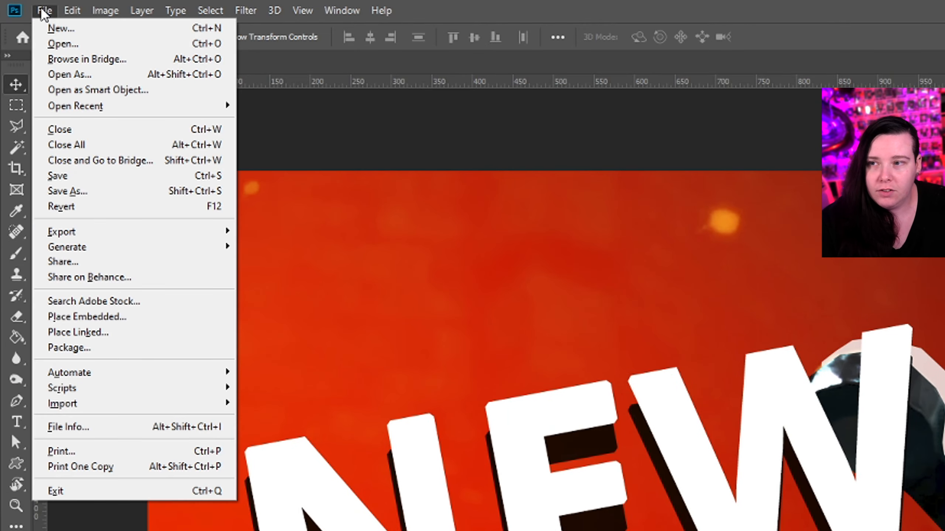
{"action": "left_click", "coordinate": [58, 28]}
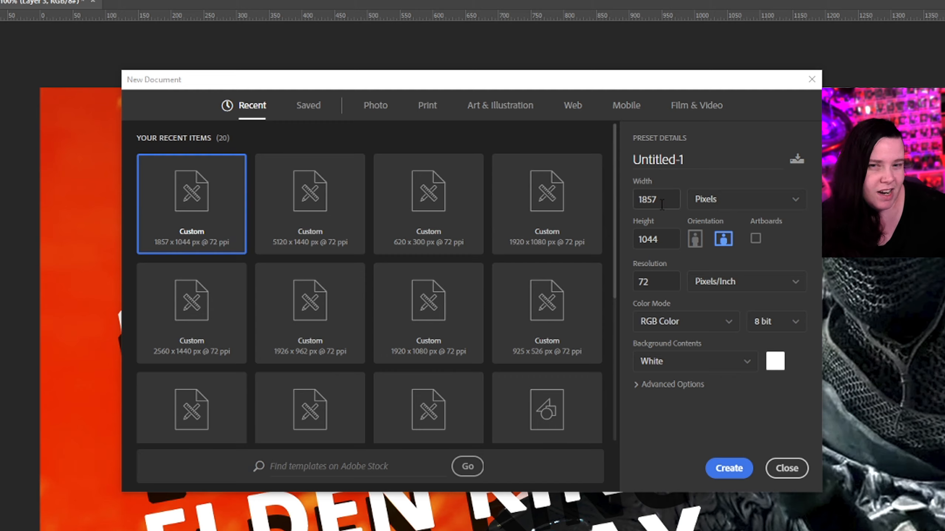
{"action": "double_click", "coordinate": [670, 200]}
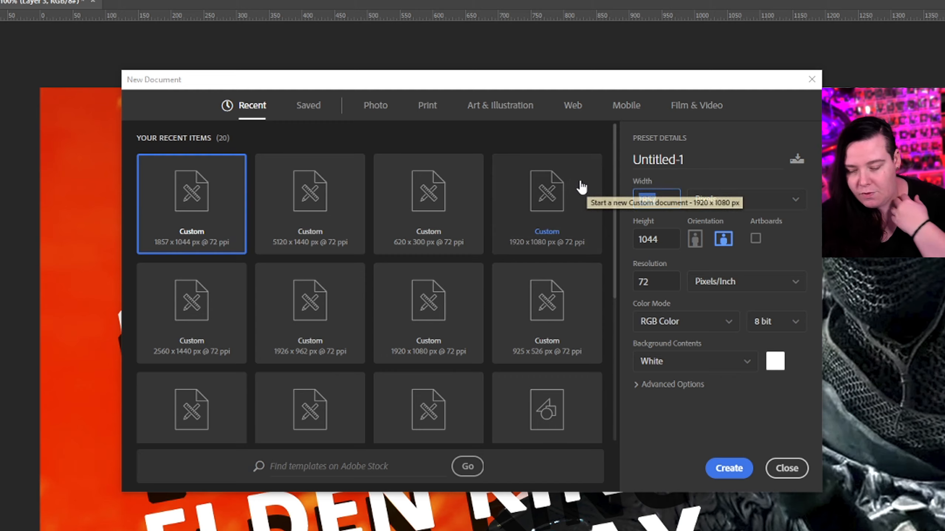
{"action": "type", "text": "19"}
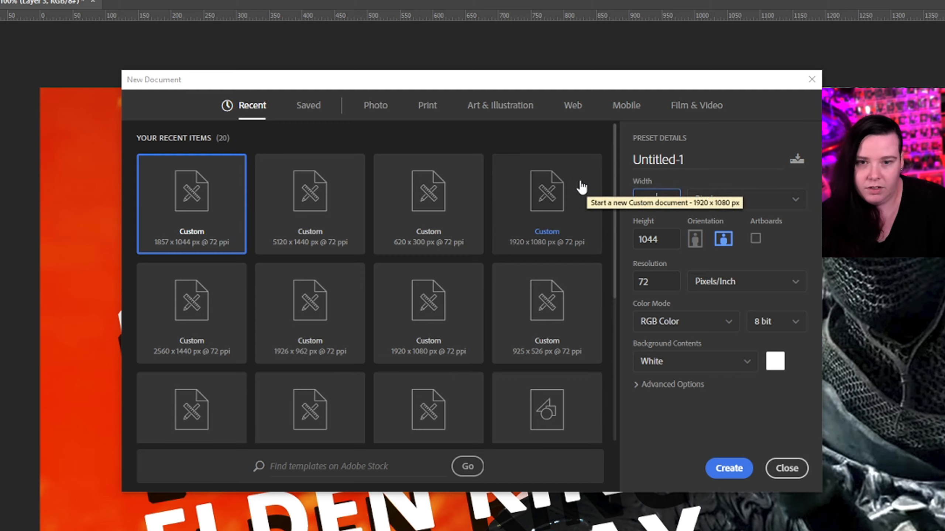
{"action": "type", "text": "20"}
{"action": "key", "text": "Tab"}
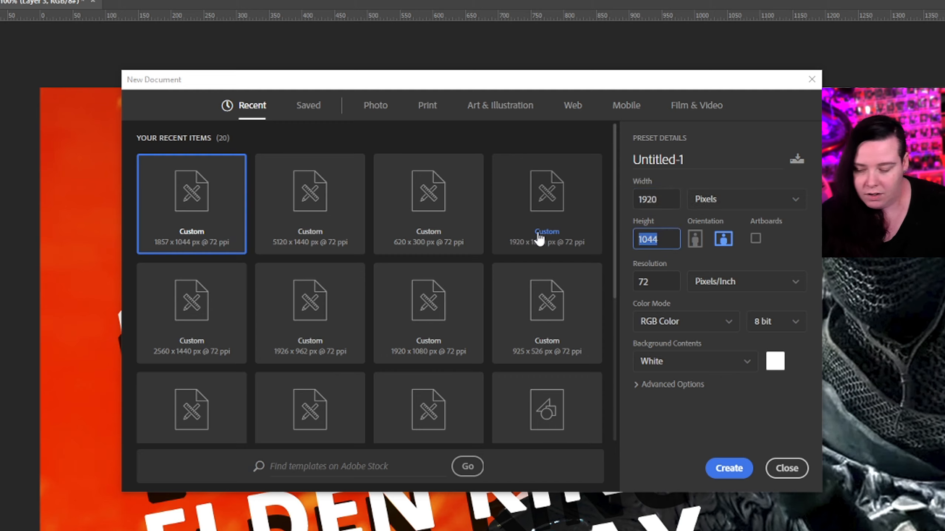
{"action": "type", "text": "1080"}
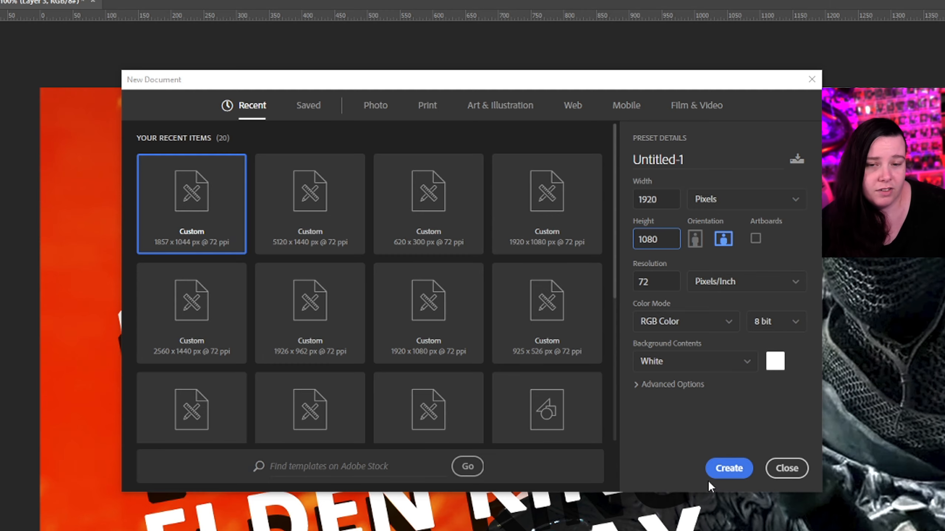
{"action": "left_click", "coordinate": [727, 469]}
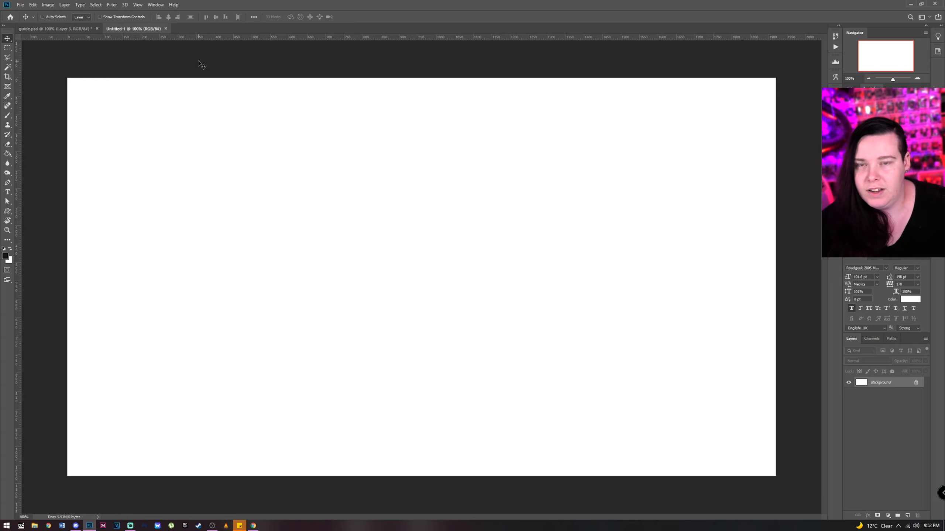
Open Elden-Ring--Who-Are-The-Tarnished.jpg from the guide folder and bring the image into the Untitled-1 document as a new layer.
{"action": "left_click", "coordinate": [20, 5]}
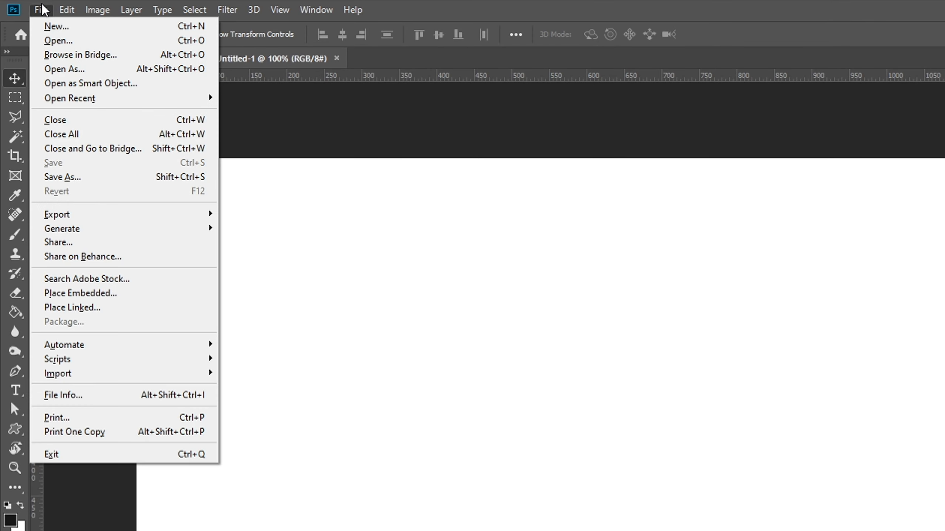
{"action": "left_click", "coordinate": [57, 41]}
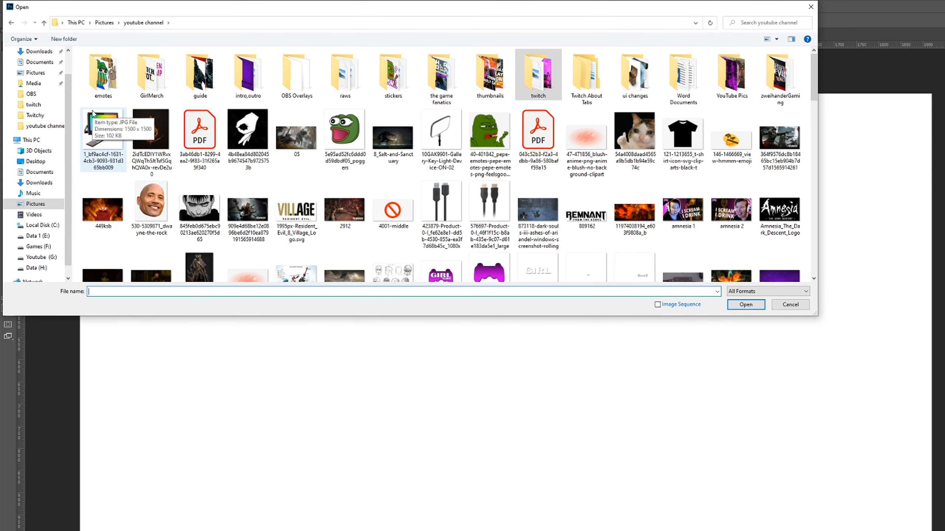
{"action": "double_click", "coordinate": [197, 80]}
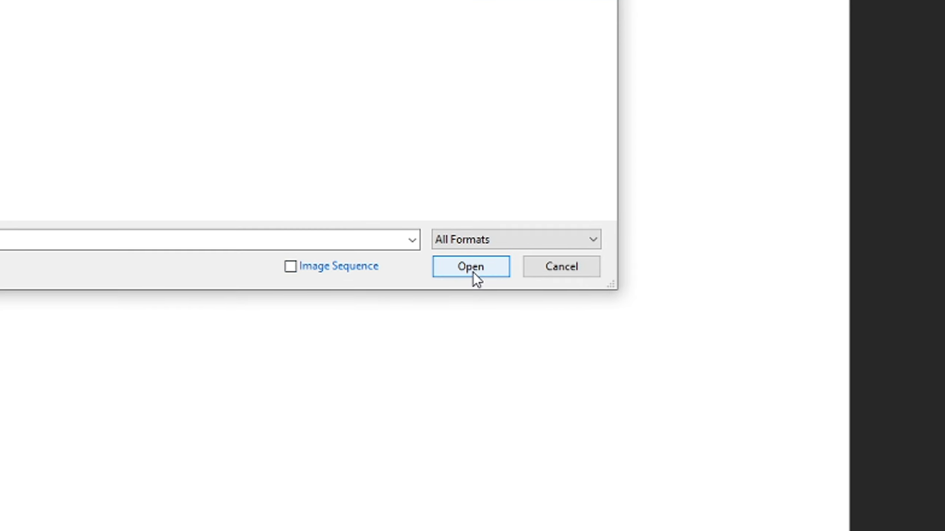
{"action": "left_click", "coordinate": [471, 267]}
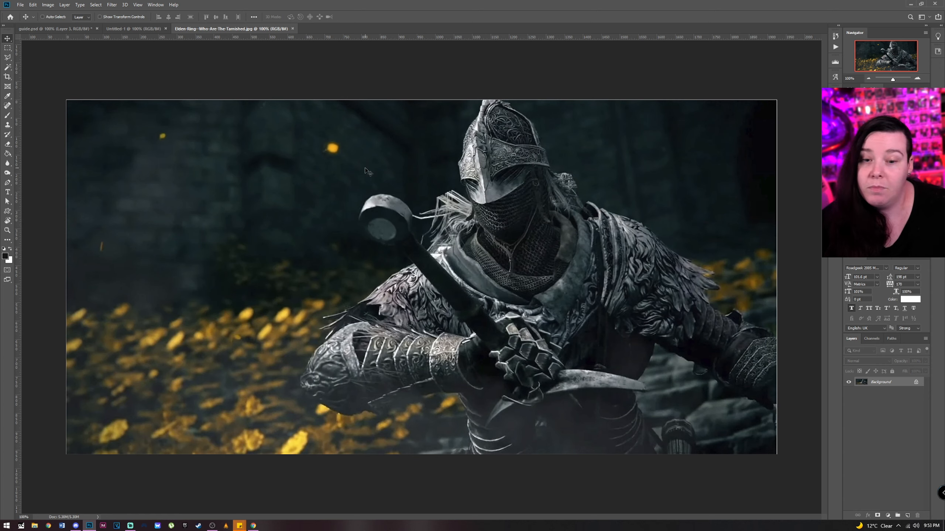
{"action": "left_click_drag", "start_coordinate": [342, 198], "coordinate": [243, 135]}
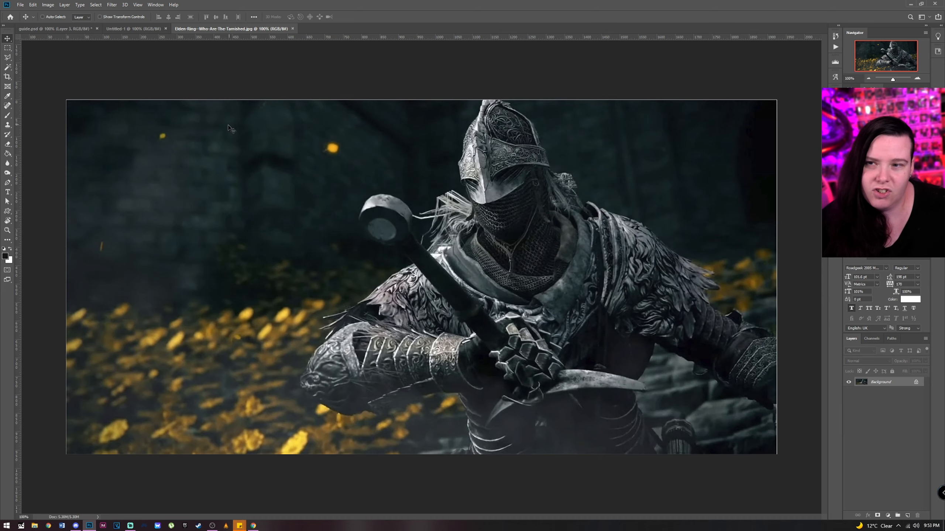
{"action": "left_click_drag", "start_coordinate": [121, 29], "coordinate": [234, 164]}
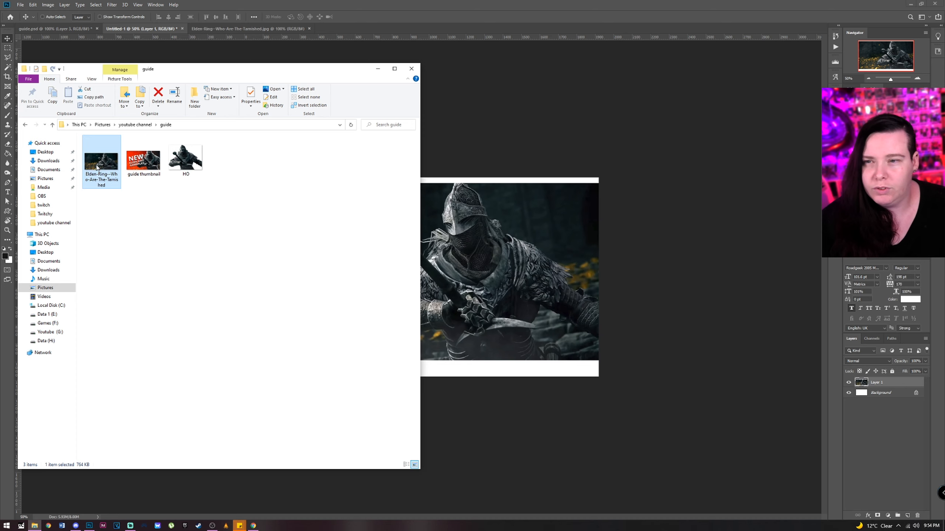
Place the Elden-Ring--Who-Are-The-Tarnished file from File Explorer into Untitled-1 and delete the placed smart object layer.
{"action": "left_click", "coordinate": [477, 247]}
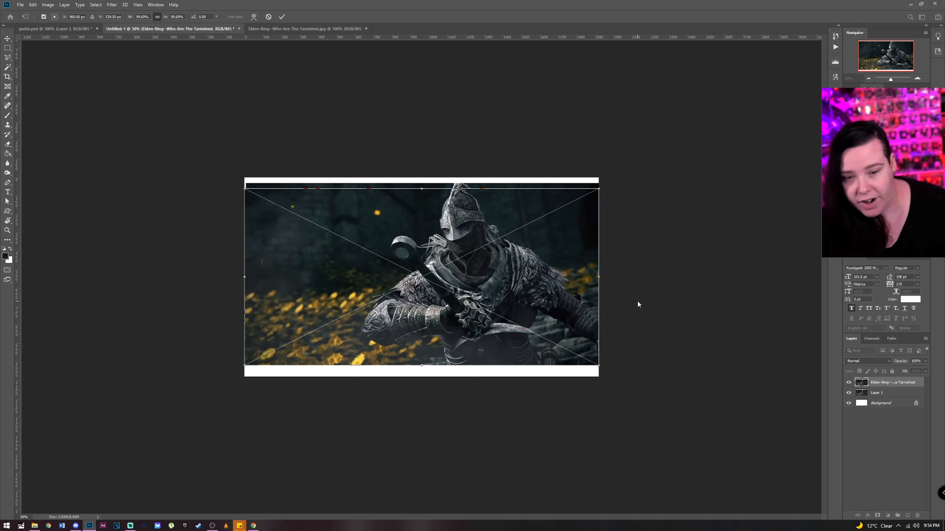
{"action": "key", "text": "Return"}
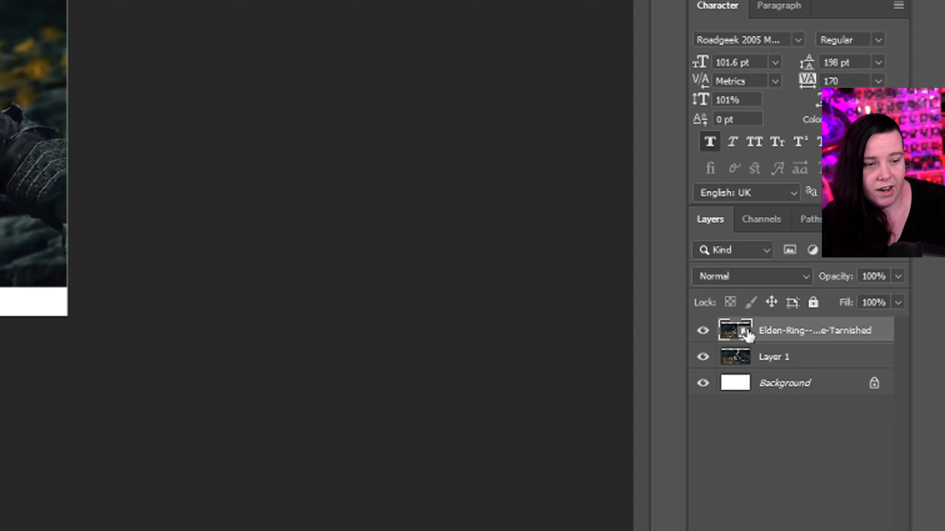
{"action": "right_click", "coordinate": [853, 329]}
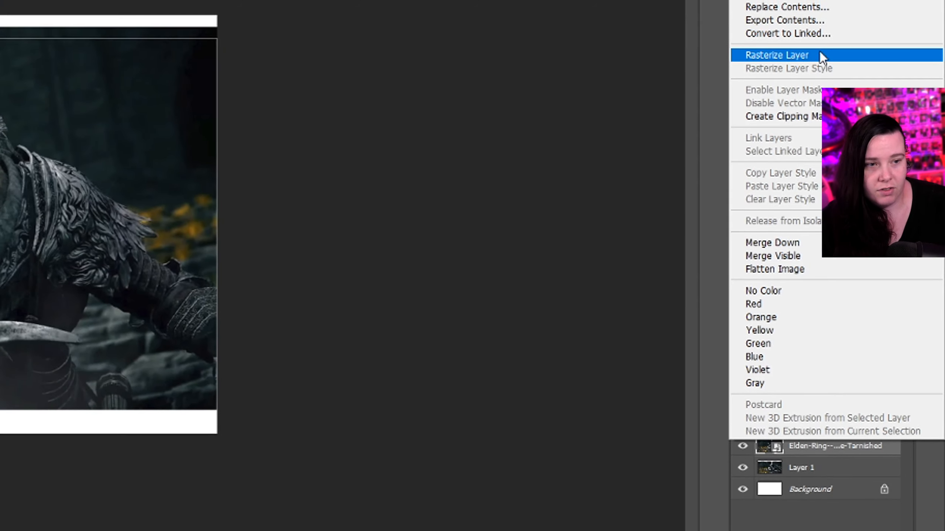
{"action": "left_click", "coordinate": [838, 445]}
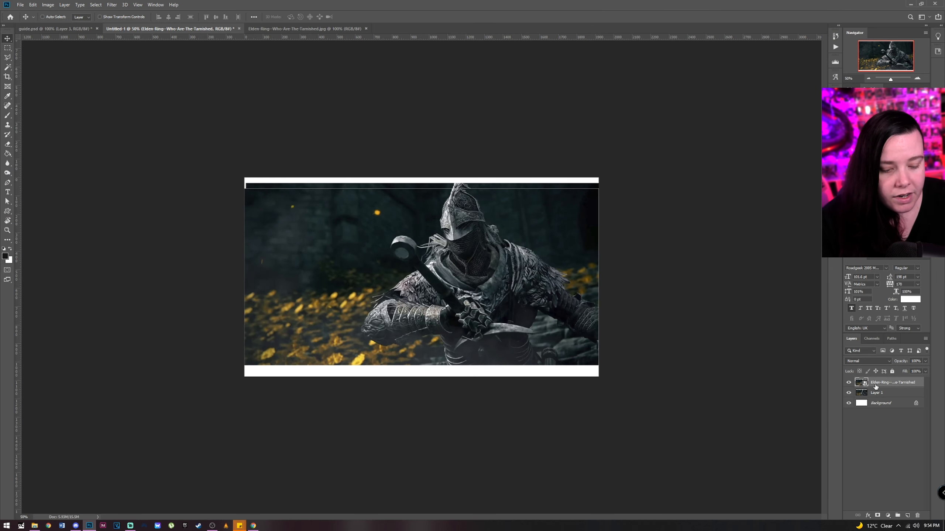
{"action": "key", "text": "ctrl+e"}
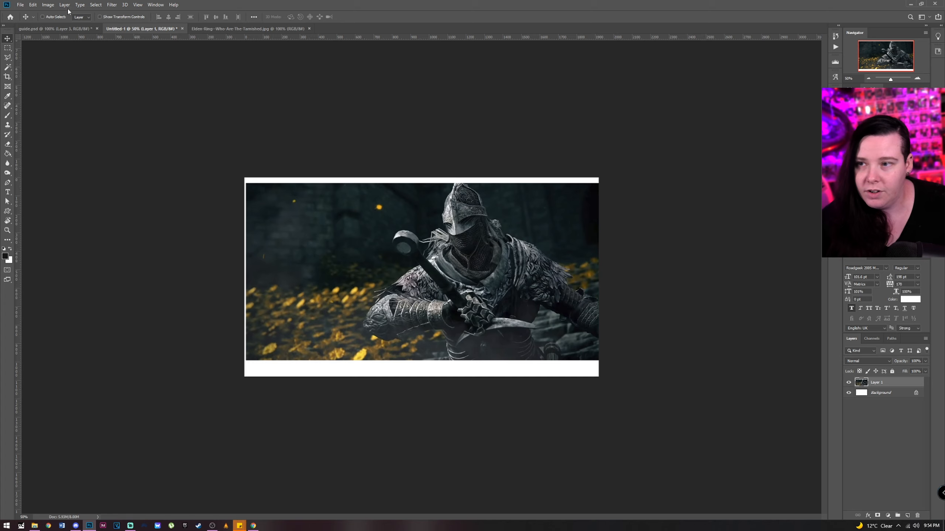
Free-transform the knight image on Layer 1, enlarging and repositioning it to cover the whole canvas with the knight on the right side.
{"action": "left_click", "coordinate": [33, 4]}
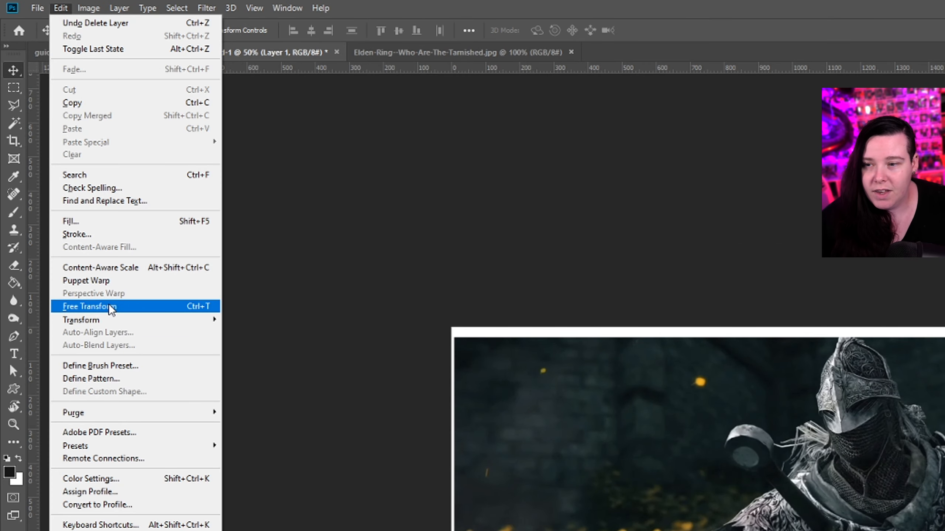
{"action": "left_click", "coordinate": [109, 306]}
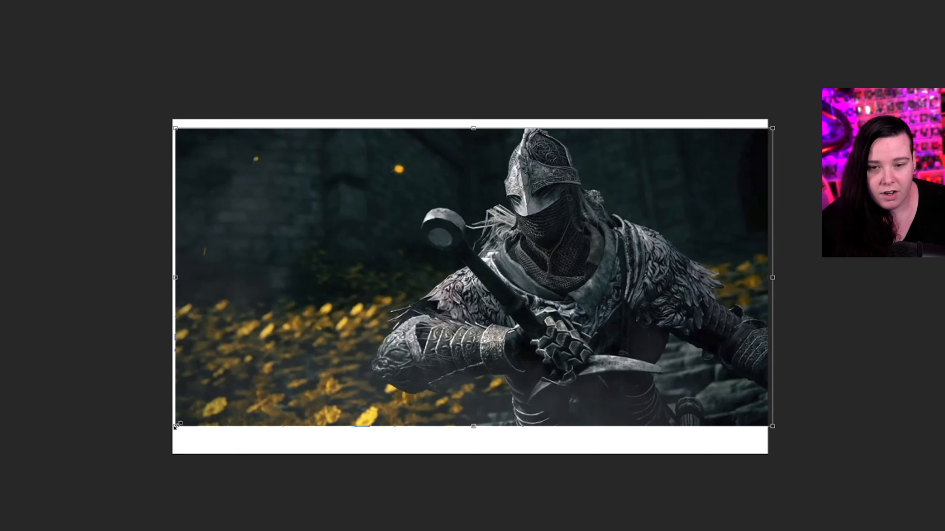
{"action": "left_click_drag", "start_coordinate": [246, 360], "coordinate": [172, 398]}
{"action": "left_click_drag", "start_coordinate": [49, 490], "coordinate": [133, 496]}
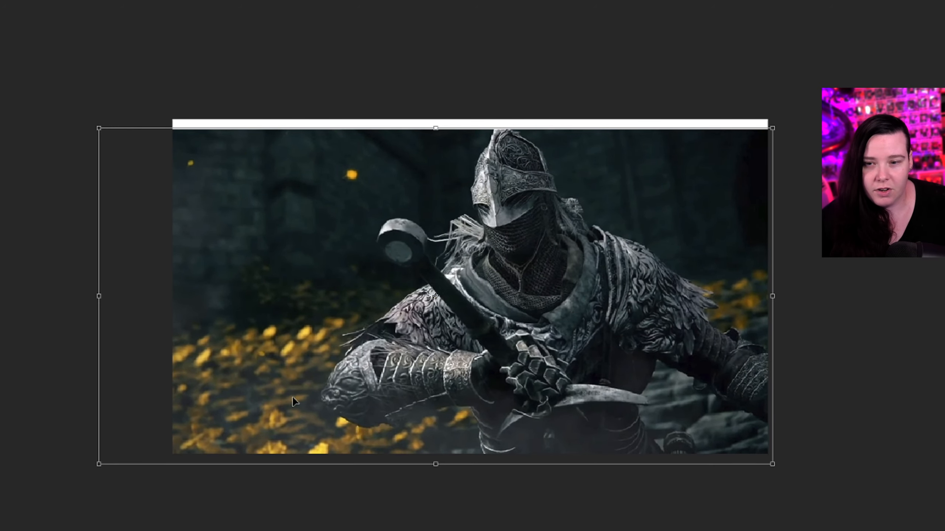
{"action": "left_click_drag", "start_coordinate": [291, 393], "coordinate": [295, 384]}
{"action": "left_click_drag", "start_coordinate": [102, 454], "coordinate": [68, 471]}
{"action": "left_click_drag", "start_coordinate": [213, 414], "coordinate": [301, 404]}
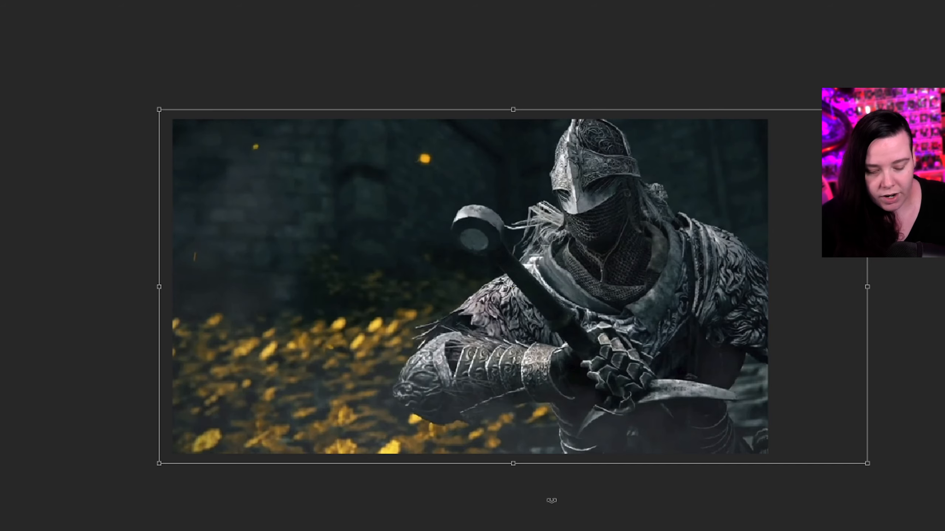
{"action": "key", "text": "Return"}
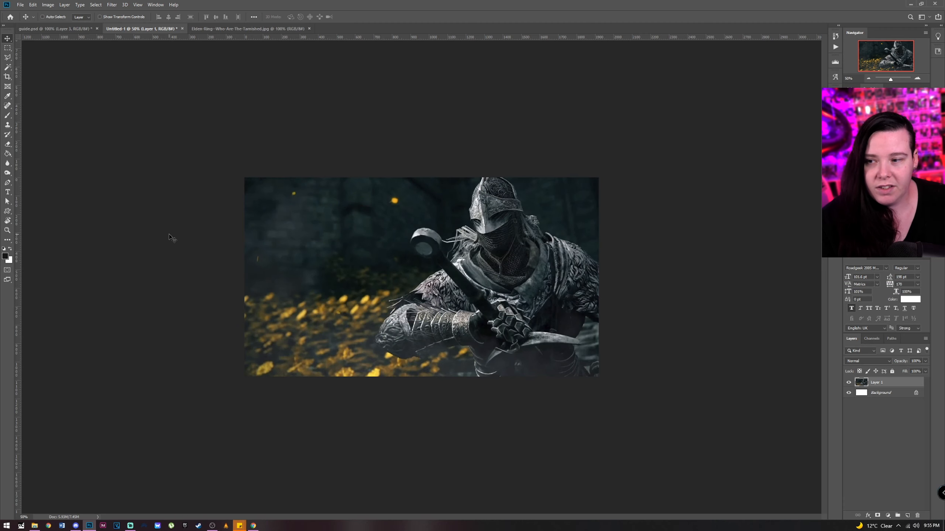
Add a horizontal text layer on the empty left side of the image reading "New", "elden ring" and "gameplay" on three lines.
{"action": "left_click", "coordinate": [8, 191]}
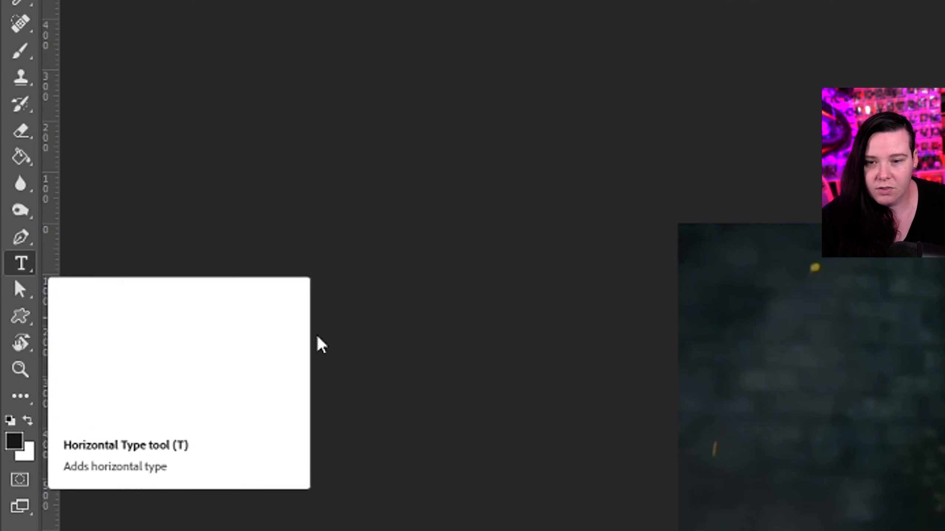
{"action": "left_click", "coordinate": [840, 373]}
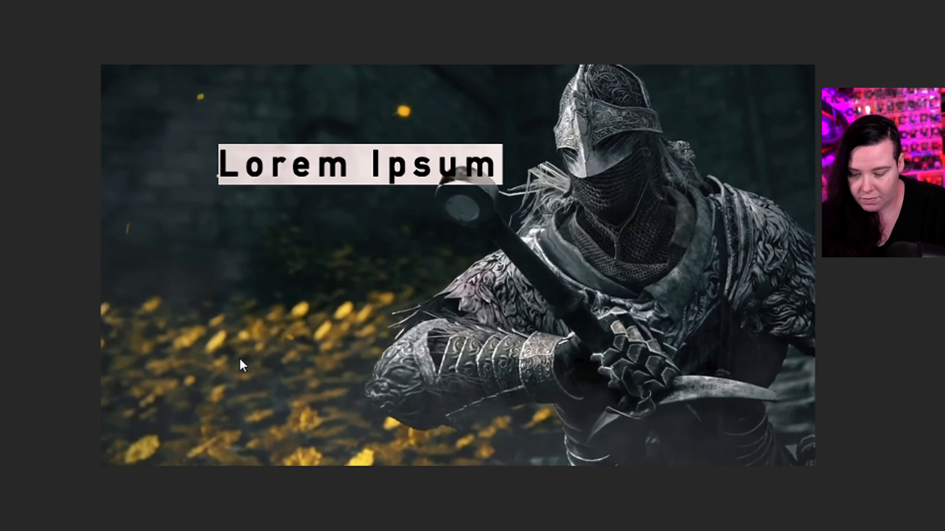
{"action": "type", "text": "New"}
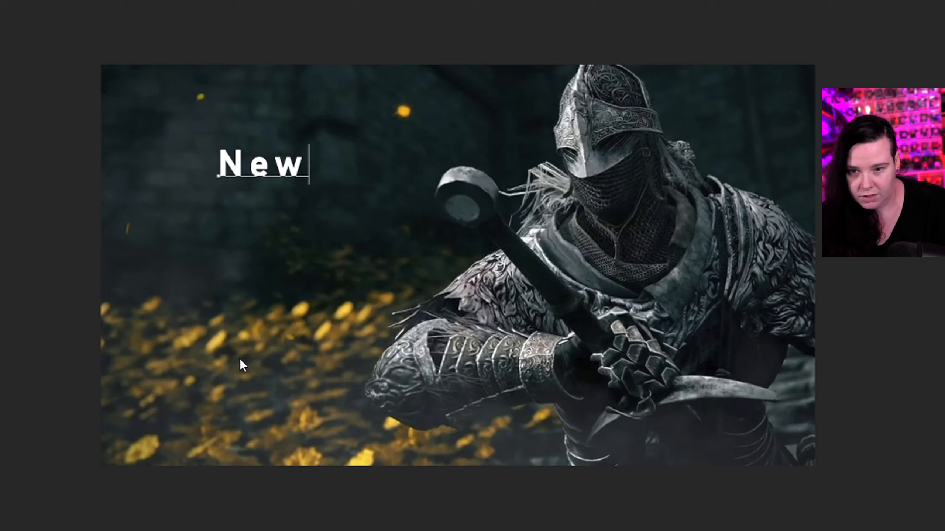
{"action": "key", "text": "Return"}
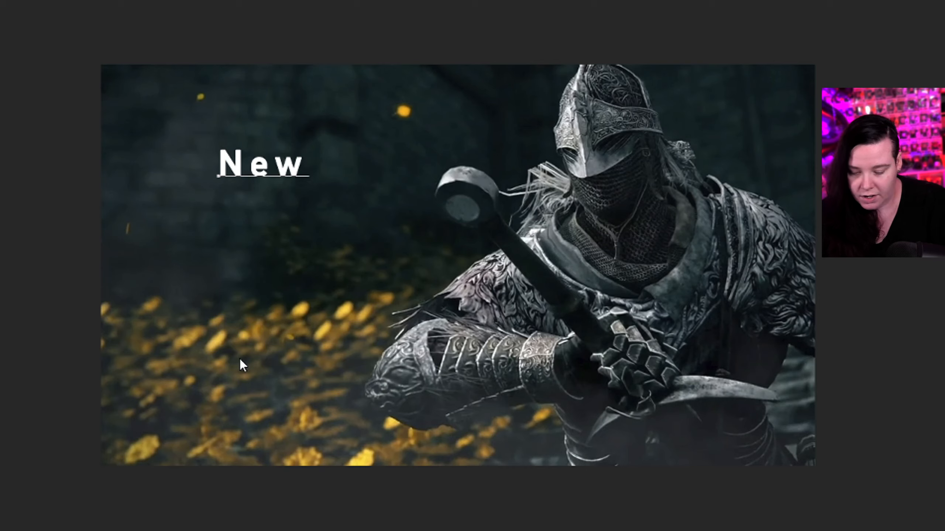
{"action": "type", "text": "elde"}
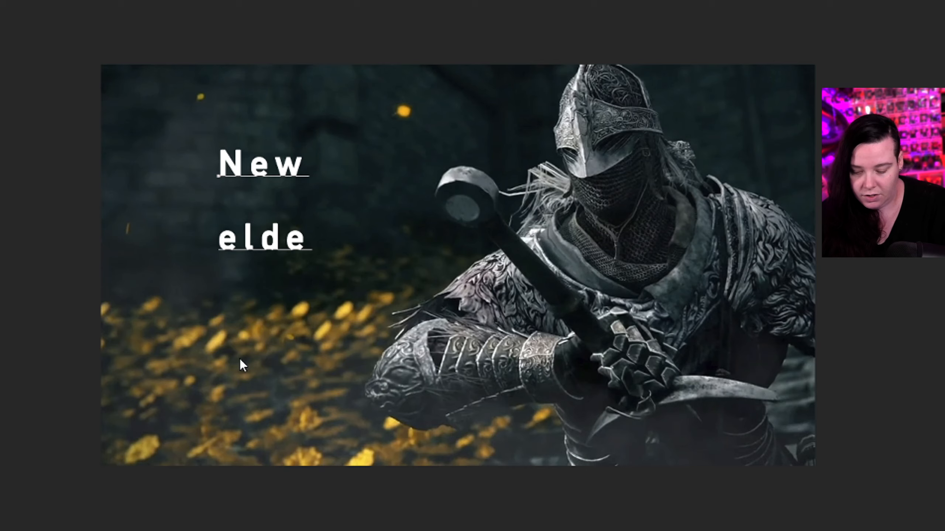
{"action": "type", "text": "n ring"}
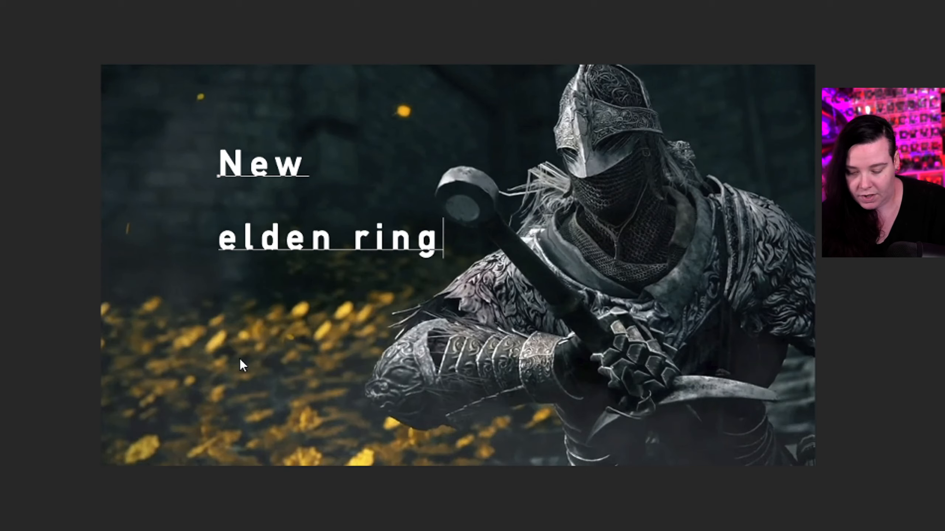
{"action": "key", "text": "Return"}
{"action": "type", "text": "gane"}
{"action": "key", "text": "BackSpace"}
{"action": "key", "text": "BackSpace"}
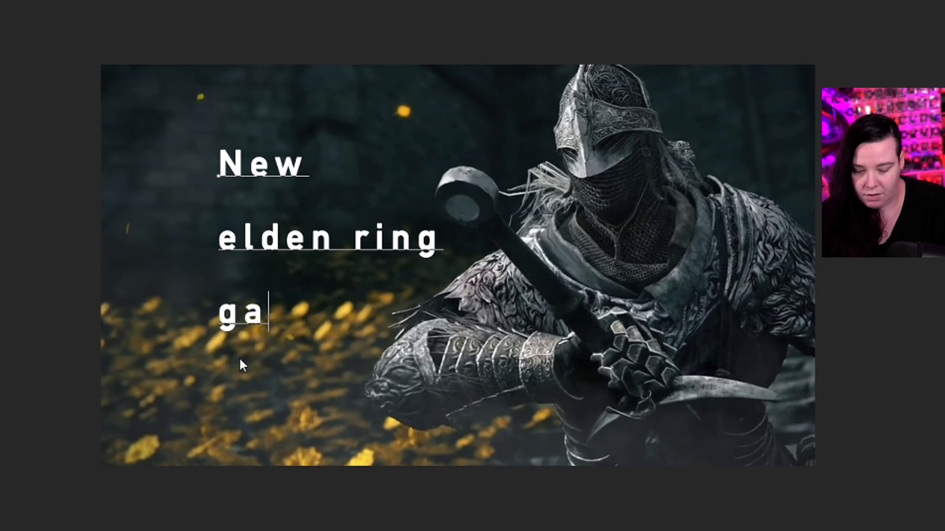
{"action": "type", "text": "meplay"}
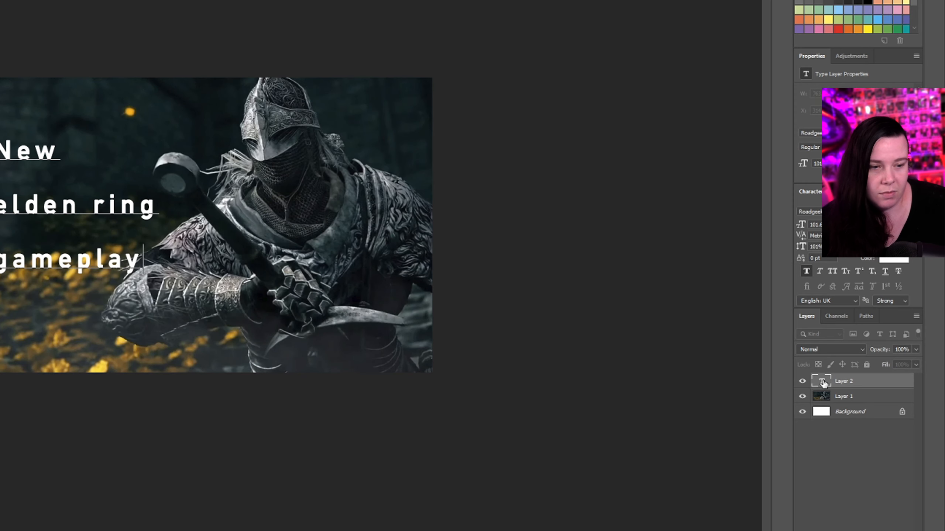
Select all of the title text, turn off faux bold and apply All Caps.
{"action": "double_click", "coordinate": [862, 383]}
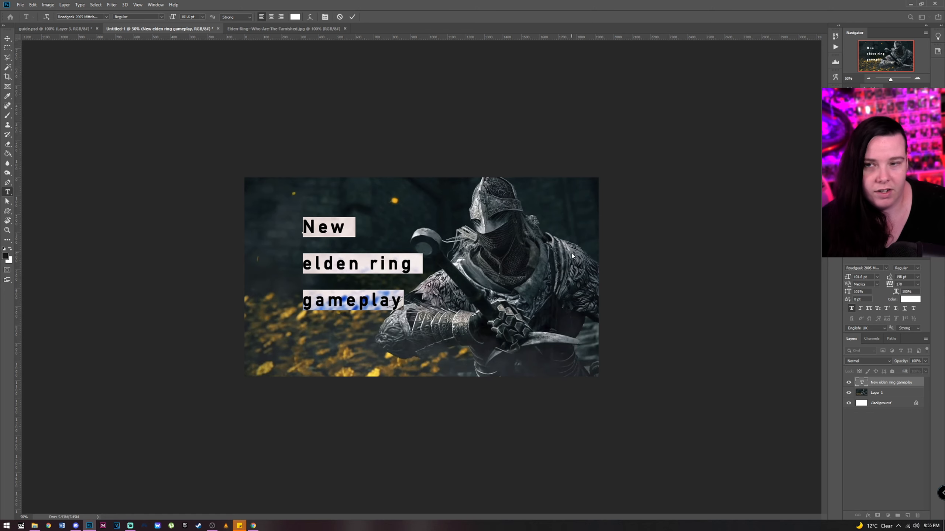
{"action": "left_click", "coordinate": [155, 4]}
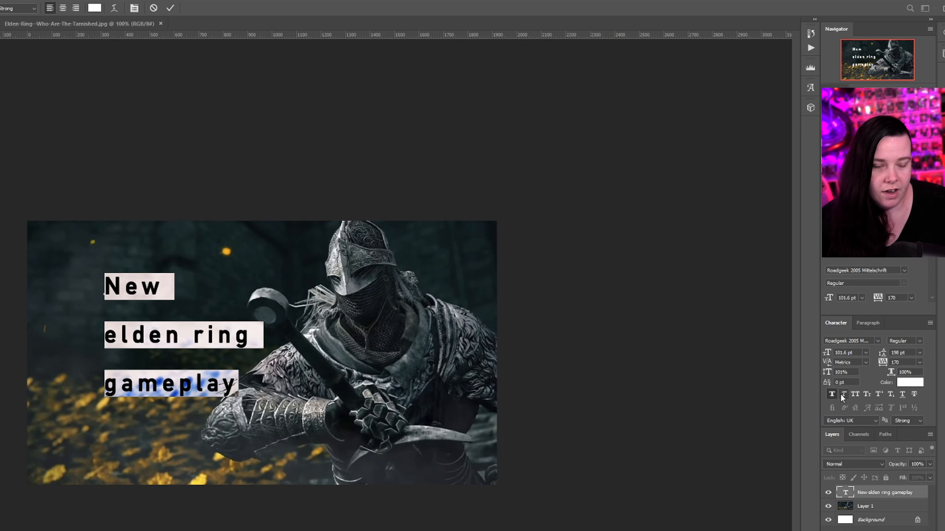
{"action": "left_click", "coordinate": [832, 394]}
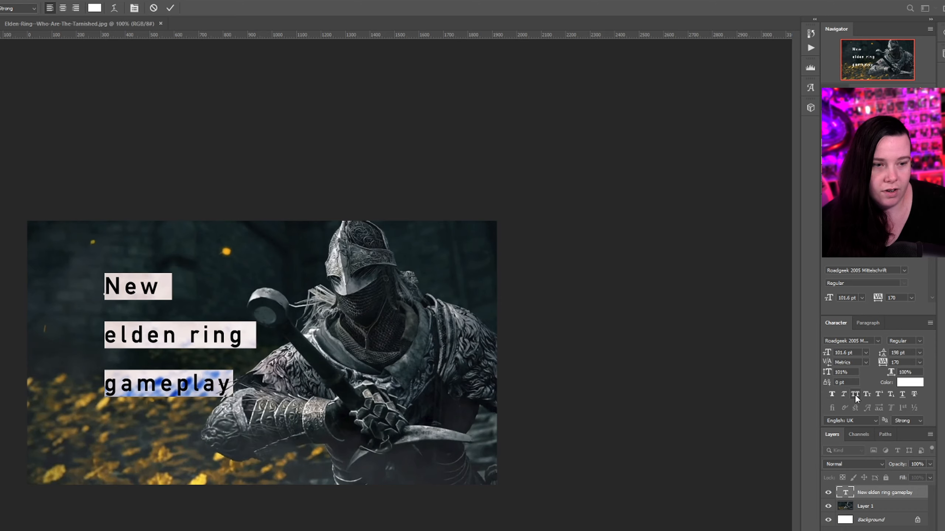
{"action": "left_click", "coordinate": [854, 392]}
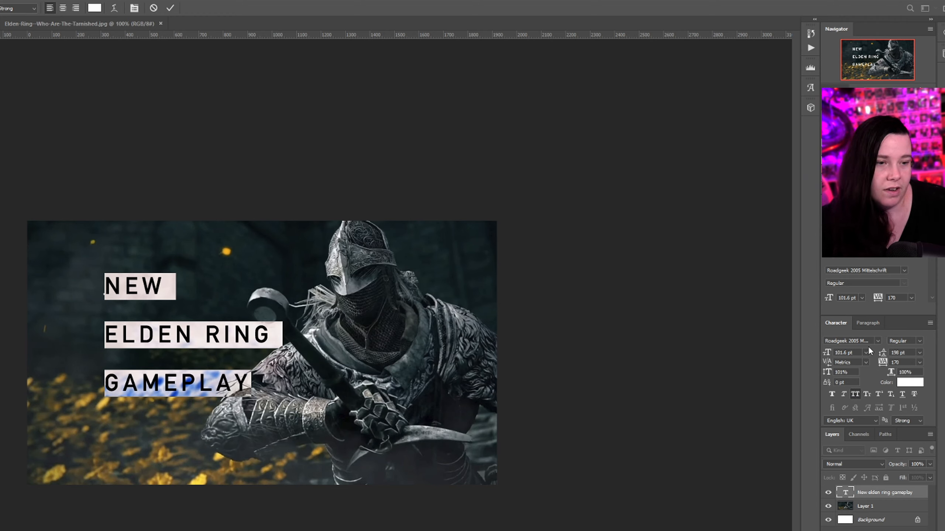
Set the font of the selected title text to Open Sans Extrabold.
{"action": "left_click", "coordinate": [876, 340]}
{"action": "scroll", "coordinate": [800, 186], "scroll_direction": "up", "scroll_amount": 20}
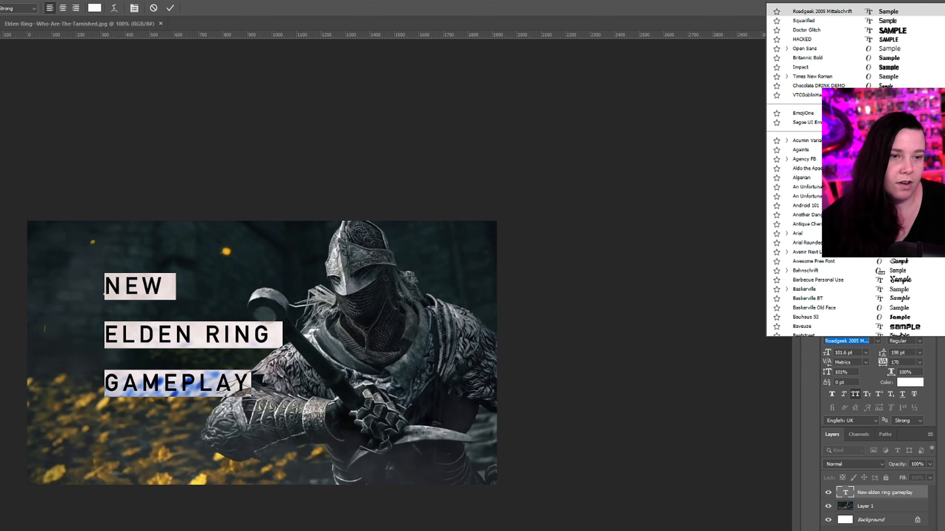
{"action": "type", "text": "open"}
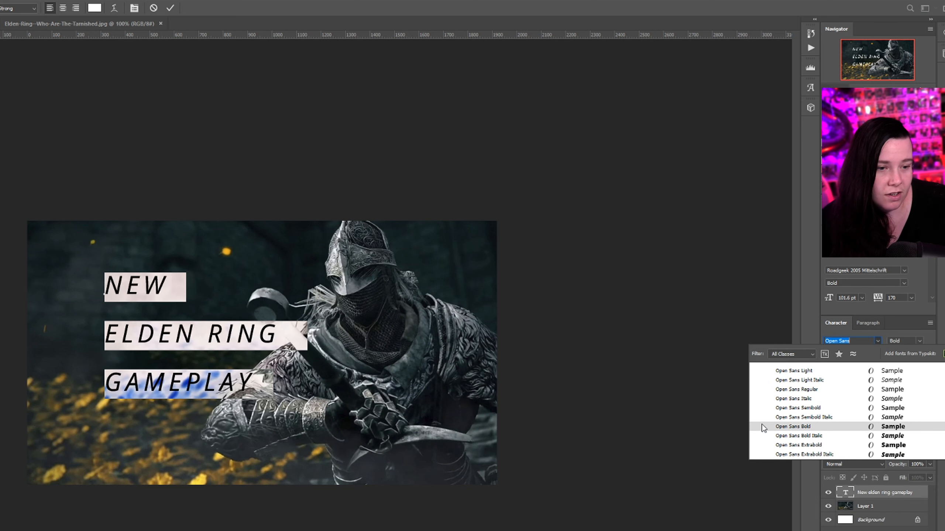
{"action": "left_click", "coordinate": [800, 445]}
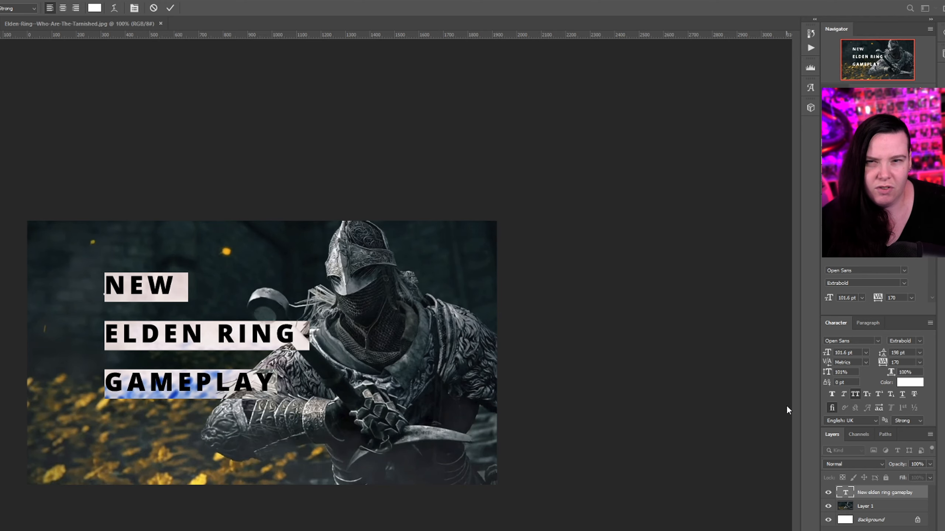
Try the Barbecue Personal Use font on the title text and reselect all of the text.
{"action": "left_click", "coordinate": [876, 338]}
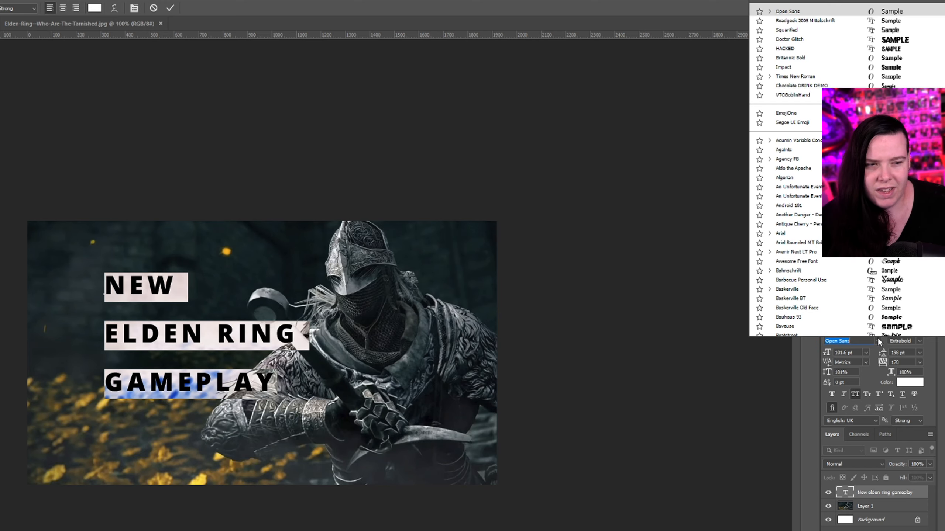
{"action": "left_click", "coordinate": [888, 276]}
{"action": "left_click", "coordinate": [863, 492]}
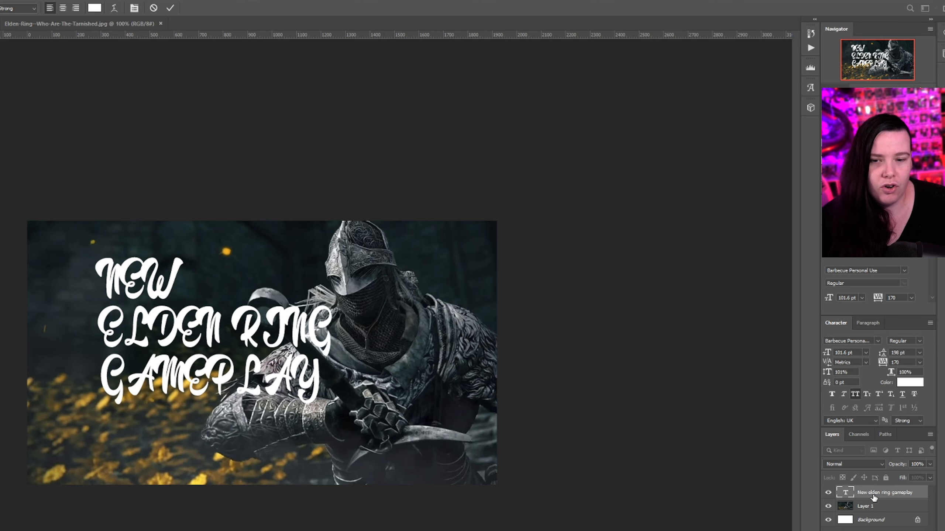
{"action": "double_click", "coordinate": [845, 492]}
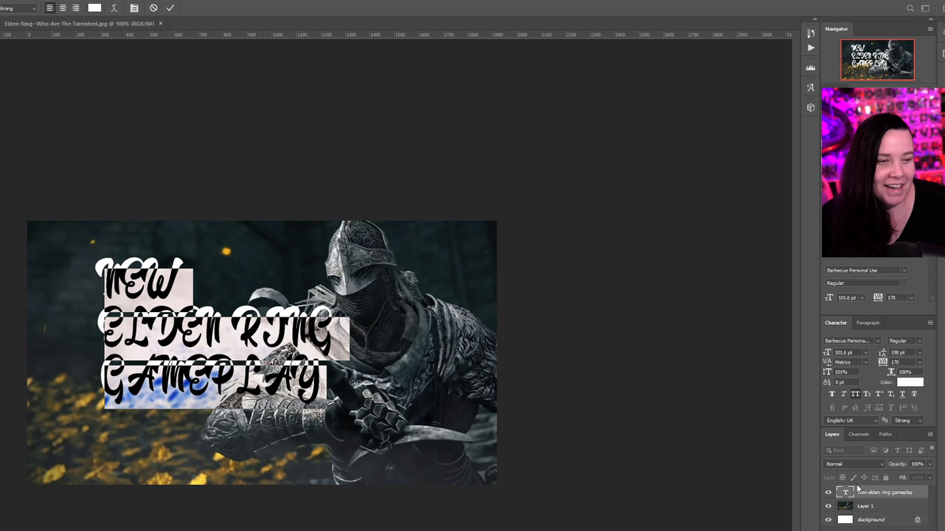
Preview alternative fonts on the title text, such as Againts, Arial, Avenir Next LT Pro and Baveuse.
{"action": "left_click", "coordinate": [876, 341]}
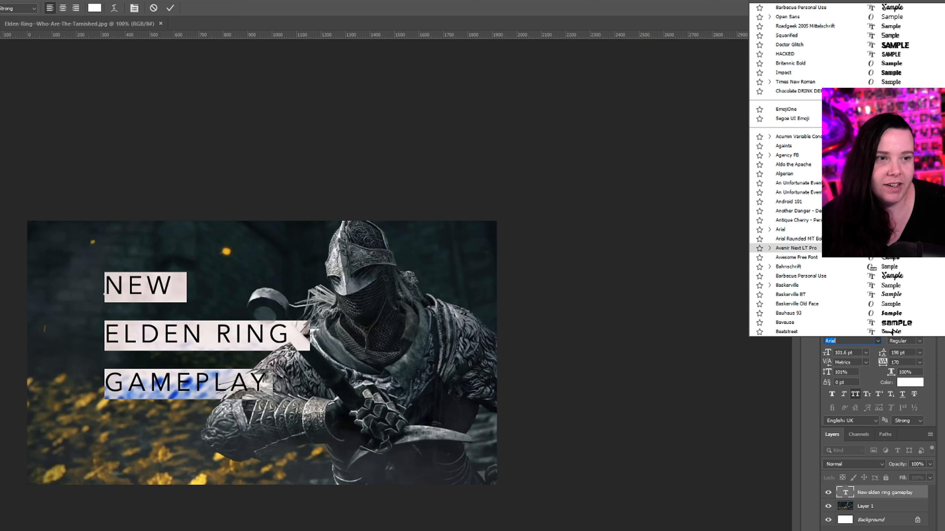
{"action": "key", "text": "Up"}
{"action": "key", "text": "Up"}
{"action": "key", "text": "Up"}
{"action": "key", "text": "Up"}
{"action": "key", "text": "Up"}
{"action": "key", "text": "Up"}
{"action": "key", "text": "Up"}
{"action": "key", "text": "Up"}
{"action": "key", "text": "Up"}
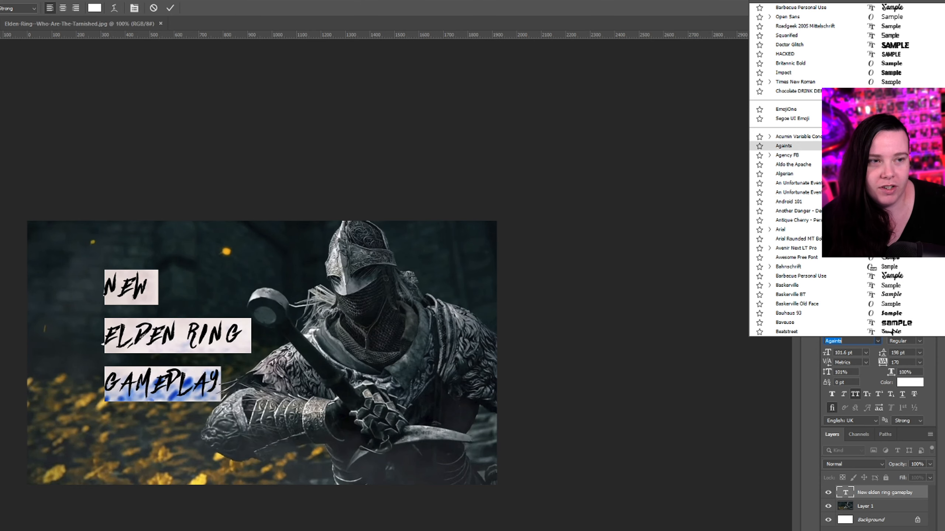
{"action": "key", "text": "Down"}
{"action": "key", "text": "Down"}
{"action": "key", "text": "Down"}
{"action": "key", "text": "Down"}
{"action": "key", "text": "Down"}
{"action": "key", "text": "Down"}
{"action": "key", "text": "Down"}
{"action": "key", "text": "Down"}
{"action": "key", "text": "Down"}
{"action": "key", "text": "Down"}
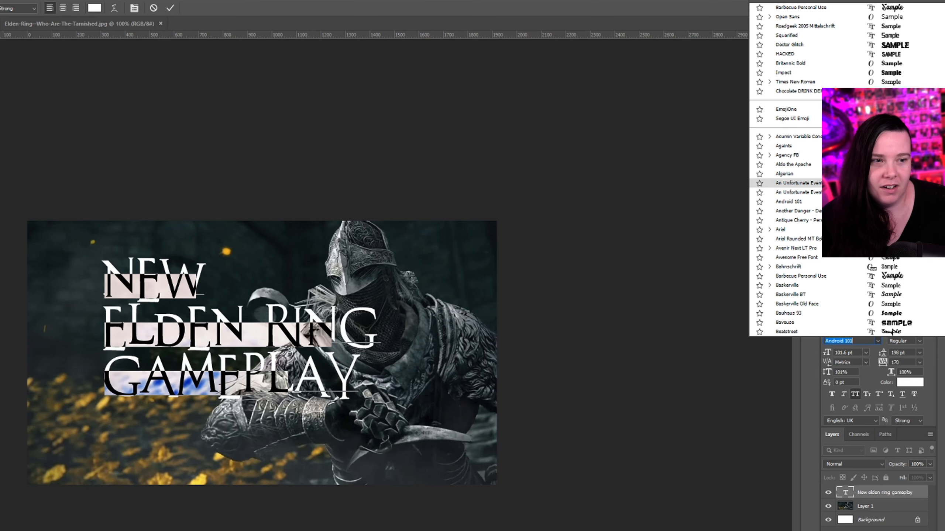
{"action": "key", "text": "Up"}
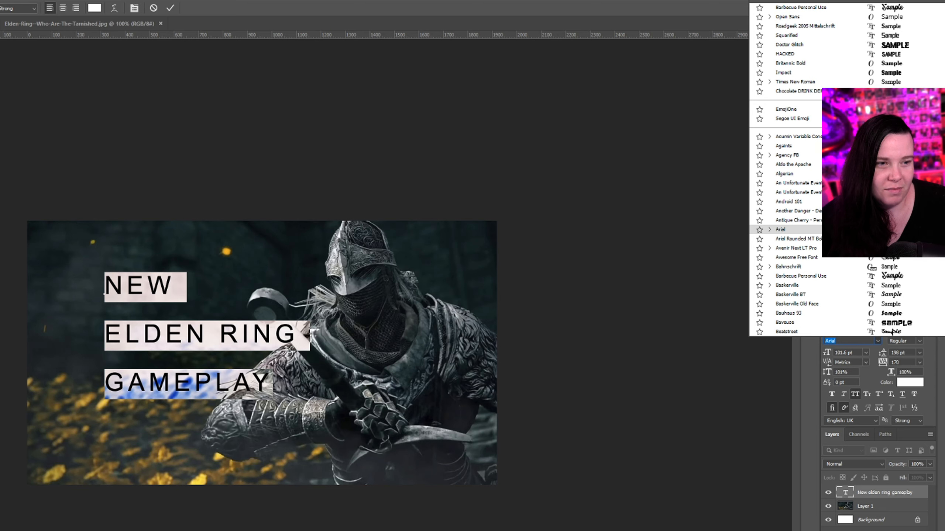
{"action": "key", "text": "Down"}
{"action": "key", "text": "Down"}
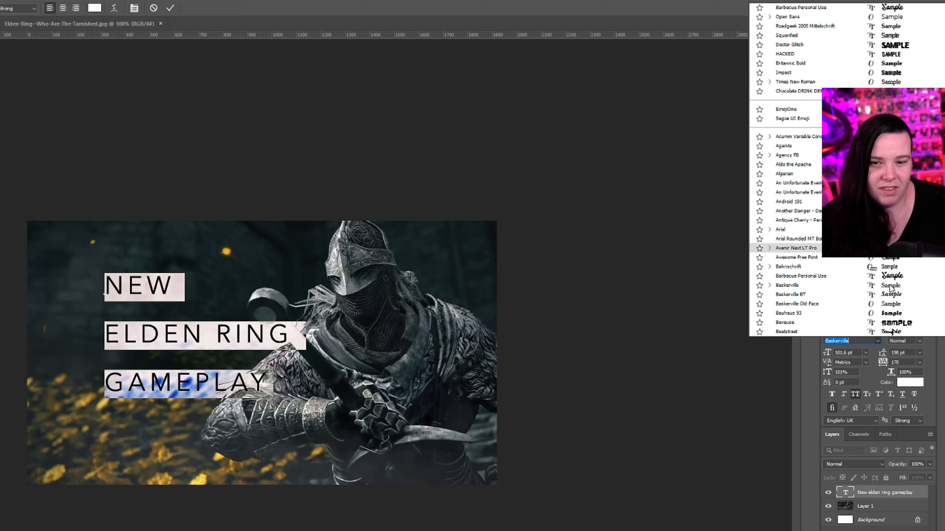
{"action": "key", "text": "Down"}
{"action": "key", "text": "Down"}
{"action": "key", "text": "Down"}
{"action": "key", "text": "Down"}
{"action": "key", "text": "Down"}
{"action": "key", "text": "Down"}
{"action": "key", "text": "Down"}
{"action": "key", "text": "Down"}
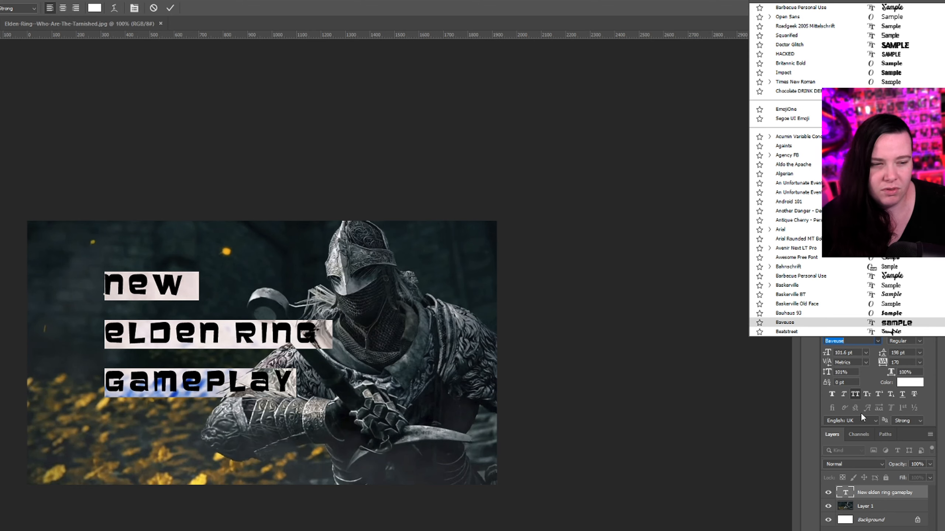
{"action": "key", "text": "Up"}
{"action": "key", "text": "Up"}
{"action": "key", "text": "Up"}
{"action": "key", "text": "Up"}
{"action": "key", "text": "Up"}
{"action": "key", "text": "Up"}
{"action": "key", "text": "Up"}
{"action": "key", "text": "Up"}
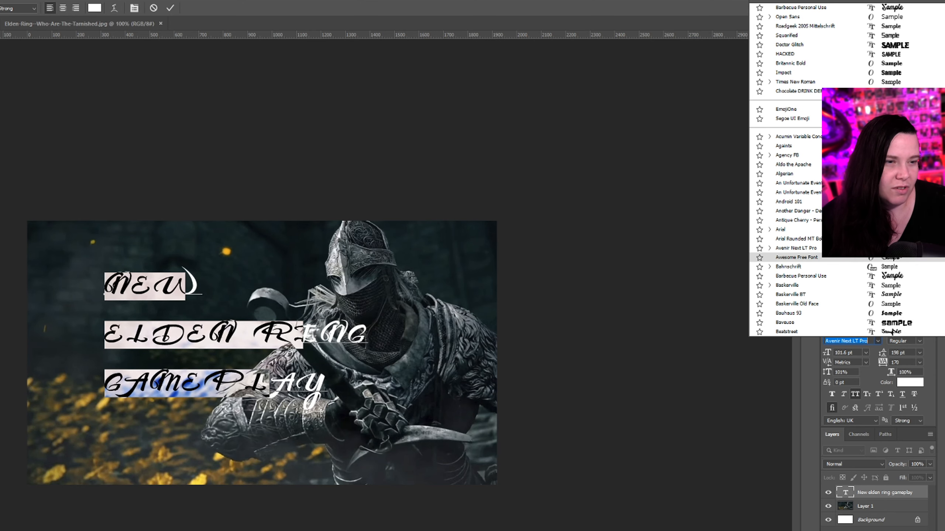
Find Open Sans again and apply its Extrabold style to the title text.
{"action": "type", "text": "open"}
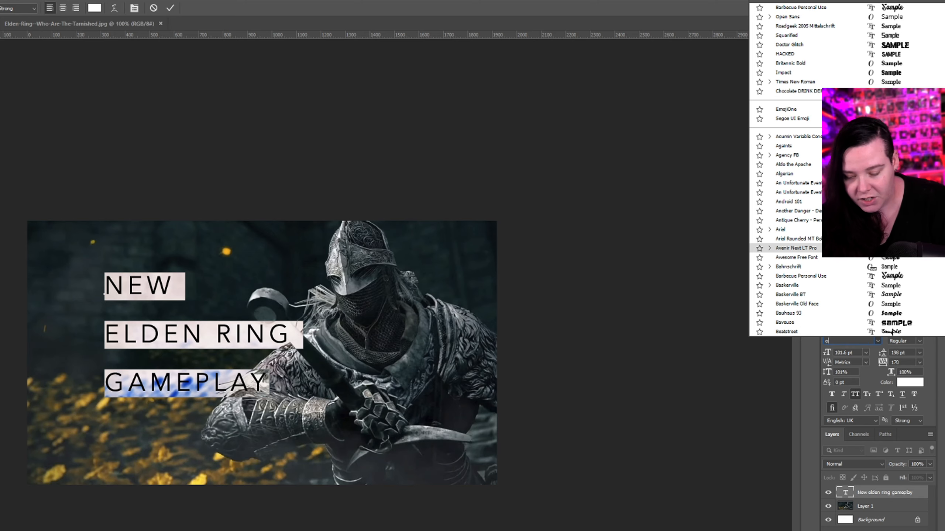
{"action": "key", "text": "Down"}
{"action": "key", "text": "Down"}
{"action": "key", "text": "Down"}
{"action": "key", "text": "Down"}
{"action": "key", "text": "Down"}
{"action": "key", "text": "Down"}
{"action": "key", "text": "Down"}
{"action": "key", "text": "Down"}
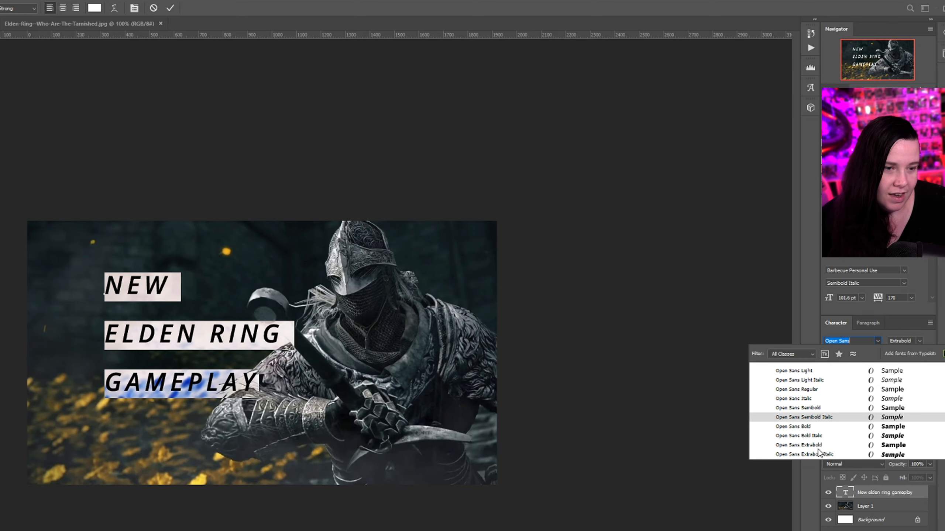
{"action": "key", "text": "Return"}
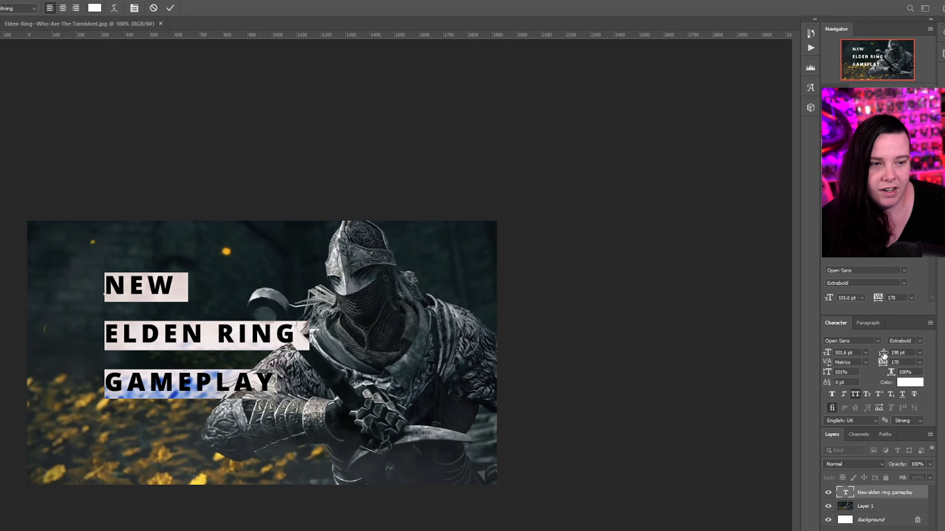
Set the whole title to 226.6 pt with 241 pt leading and move it left so all three lines fit on the canvas.
{"action": "mouse_move", "coordinate": [884, 354]}
{"action": "left_mouse_down"}
{"action": "mouse_move", "coordinate": [816, 360]}
{"action": "mouse_move", "coordinate": [880, 358]}
{"action": "left_mouse_up"}
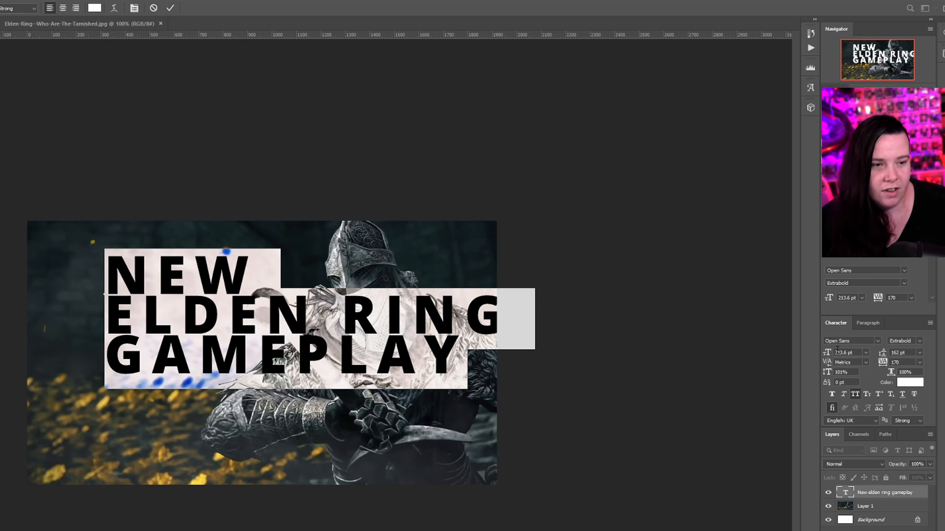
{"action": "left_click_drag", "start_coordinate": [828, 354], "coordinate": [921, 361]}
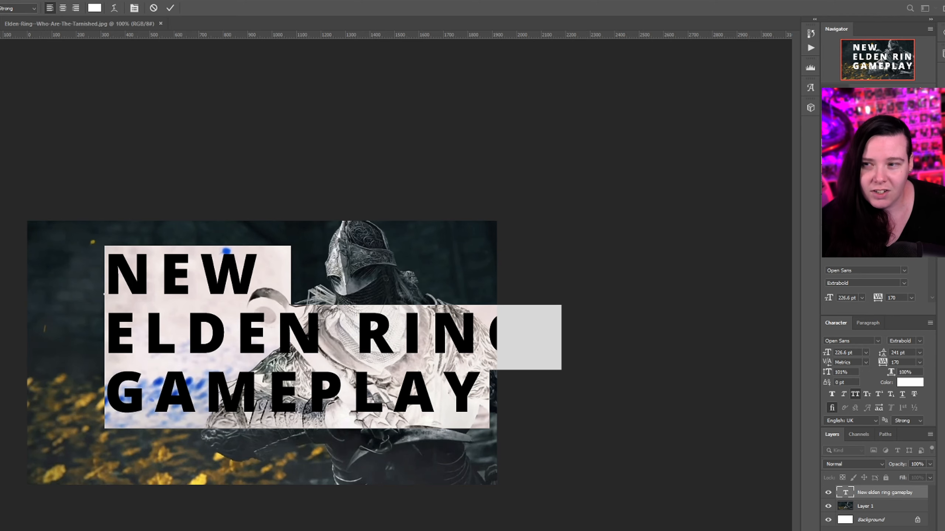
{"action": "key", "text": "ctrl+Return"}
{"action": "key", "text": "v"}
{"action": "left_click_drag", "start_coordinate": [280, 309], "coordinate": [227, 323]}
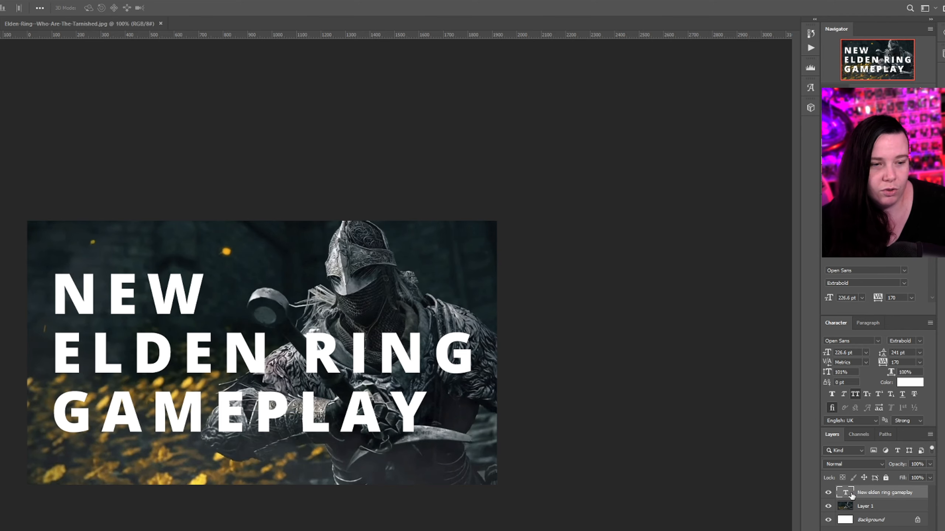
Enlarge only the word GAMEPLAY in the title to 251.6 pt.
{"action": "double_click", "coordinate": [844, 493]}
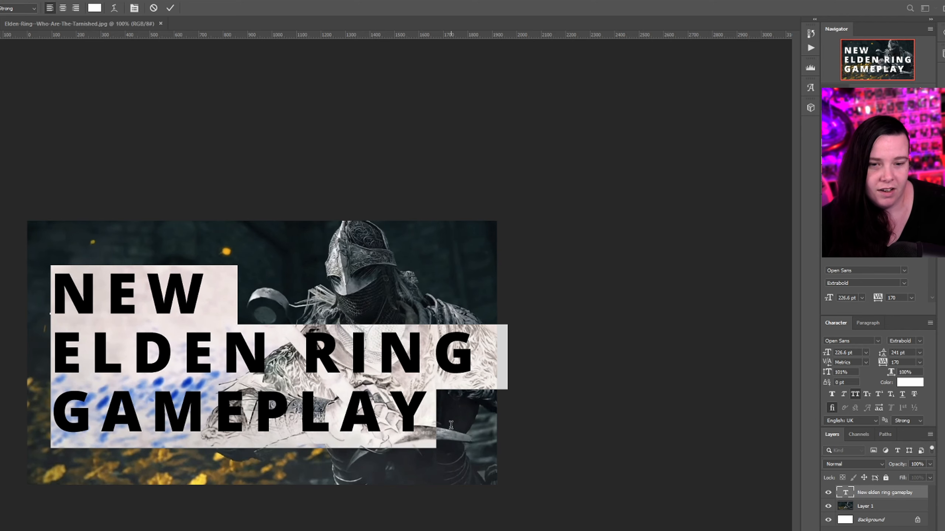
{"action": "left_click_drag", "start_coordinate": [424, 409], "coordinate": [69, 394]}
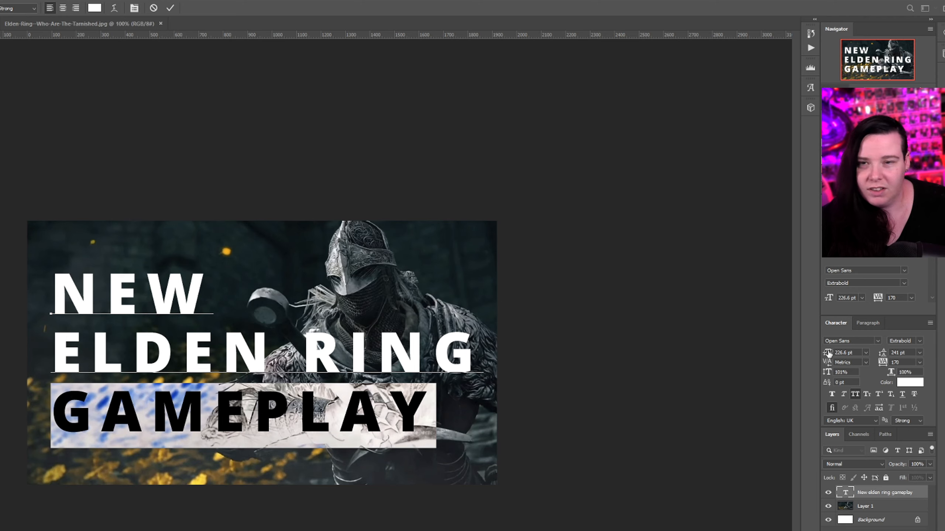
{"action": "left_click_drag", "start_coordinate": [828, 353], "coordinate": [840, 357]}
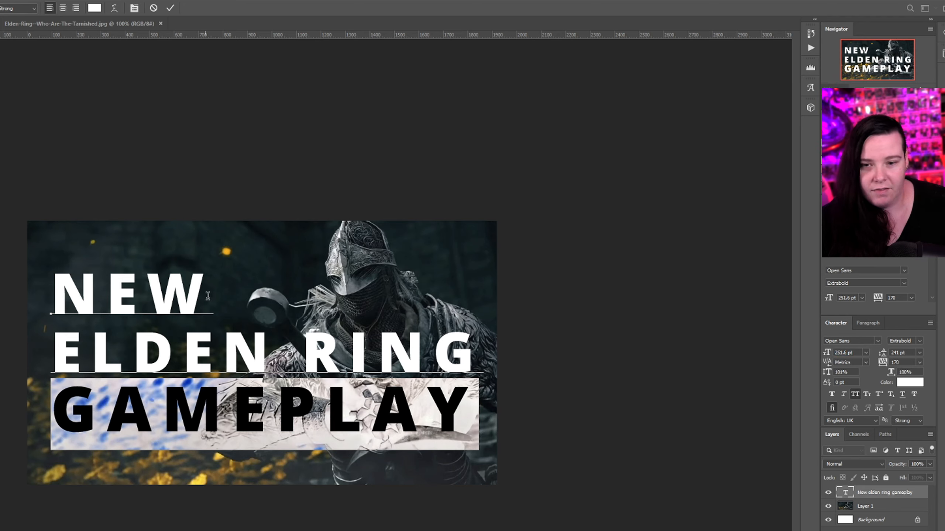
Enlarge the word NEW until it is as wide as the ELDEN RING line, and fine-tune the leading of the GAMEPLAY line.
{"action": "left_click_drag", "start_coordinate": [207, 296], "coordinate": [44, 284]}
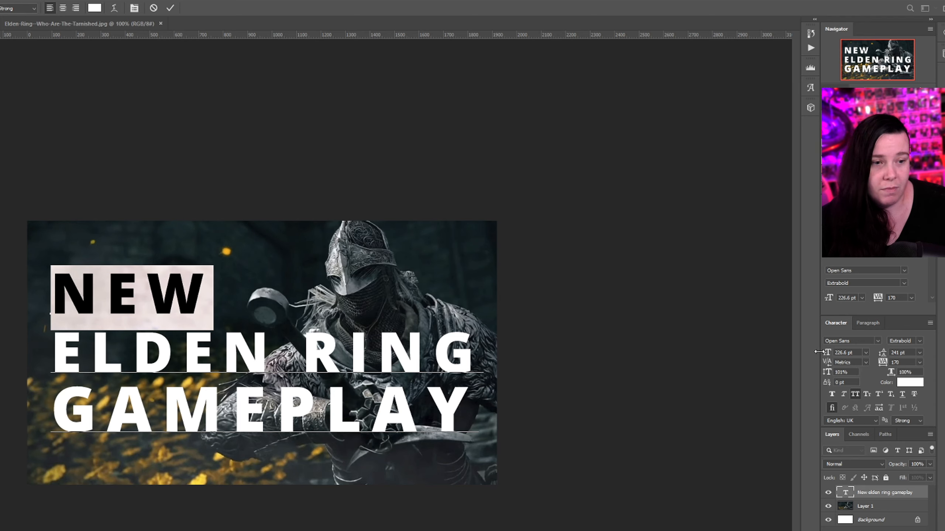
{"action": "left_click_drag", "start_coordinate": [824, 356], "coordinate": [944, 362]}
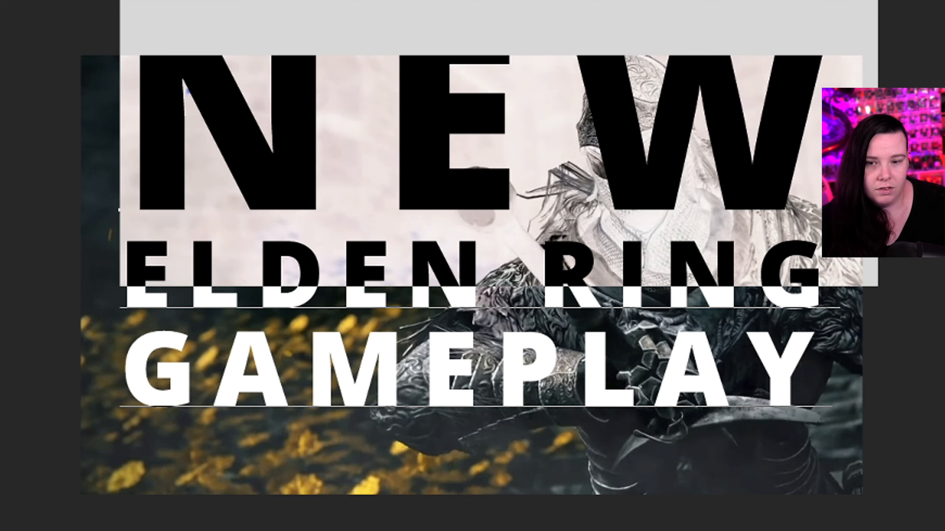
{"action": "left_click_drag", "start_coordinate": [834, 362], "coordinate": [102, 350]}
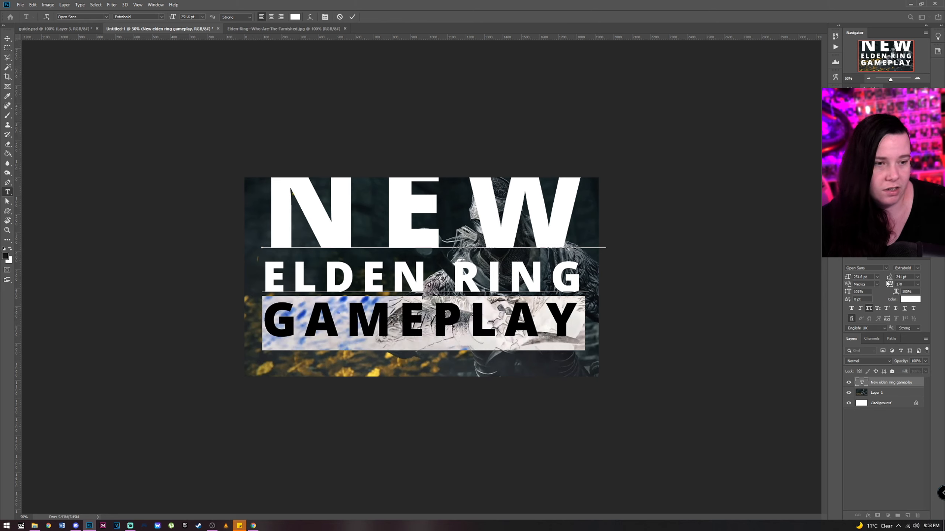
{"action": "left_click_drag", "start_coordinate": [889, 278], "coordinate": [891, 278]}
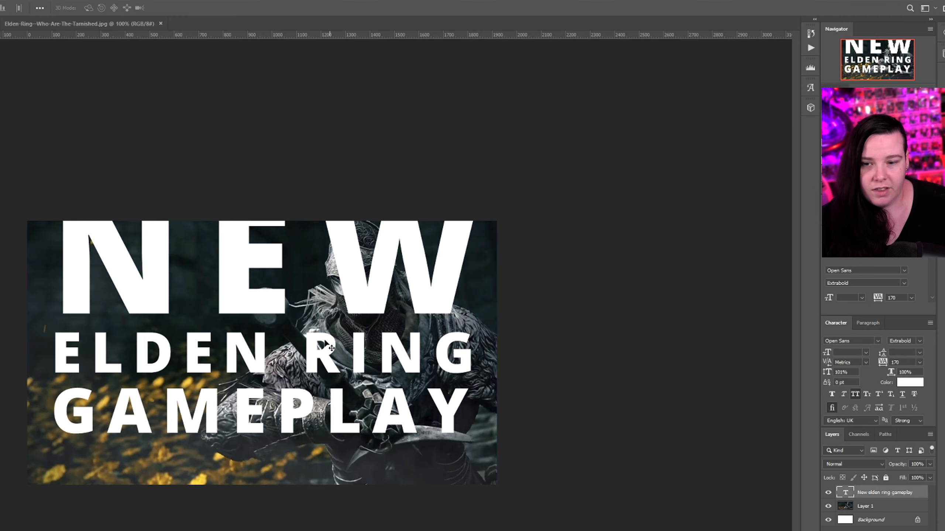
Select all of the title text and check its paragraph alignment and leading settings.
{"action": "double_click", "coordinate": [847, 492]}
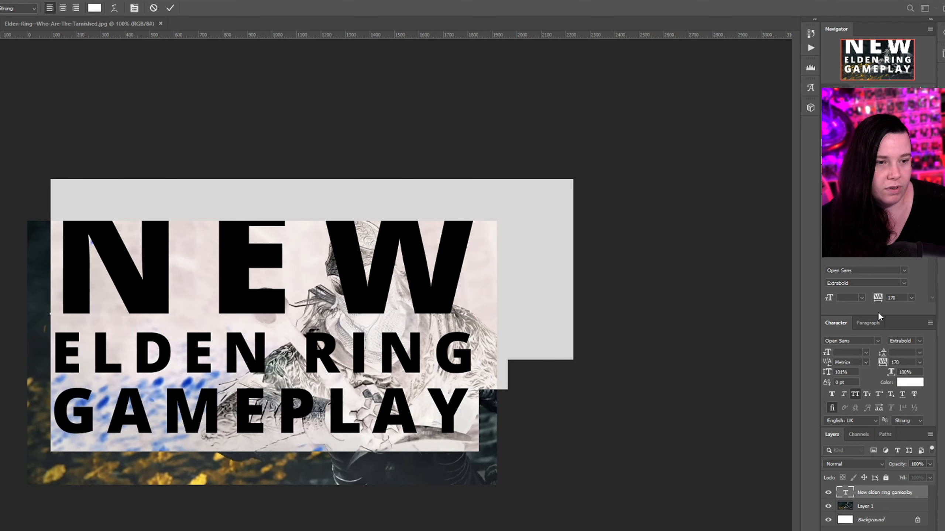
{"action": "left_click", "coordinate": [872, 322]}
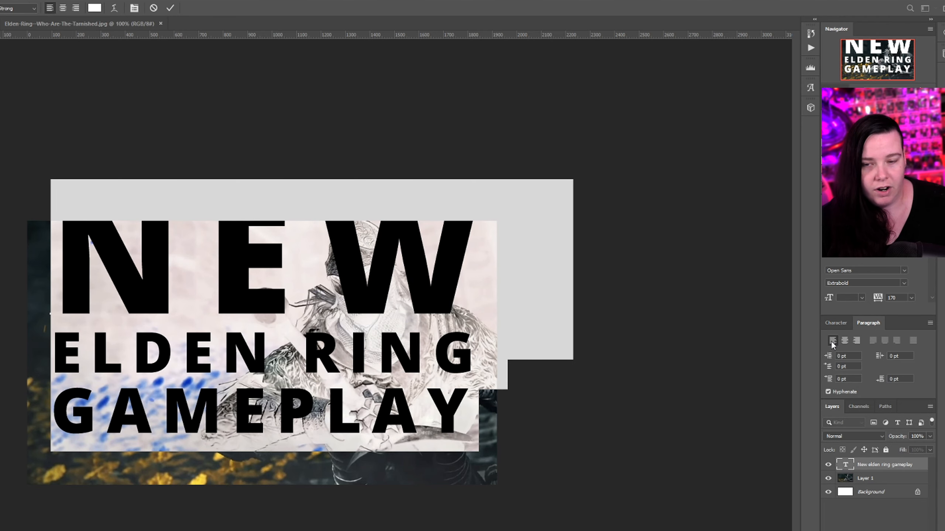
{"action": "left_click", "coordinate": [840, 324]}
{"action": "left_click", "coordinate": [844, 496]}
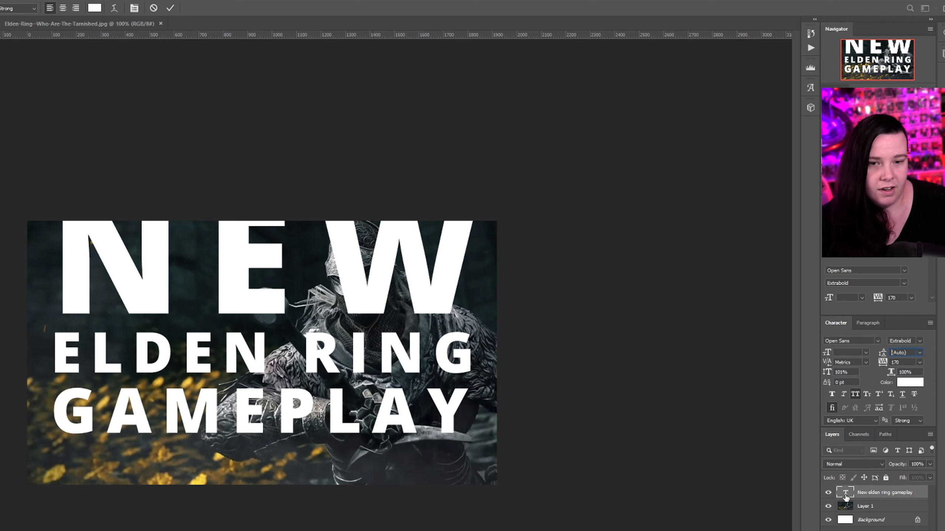
Use Free Transform to scale the title to about 58%, shift it beside the knight and rotate it by -7 degrees.
{"action": "key", "text": "v"}
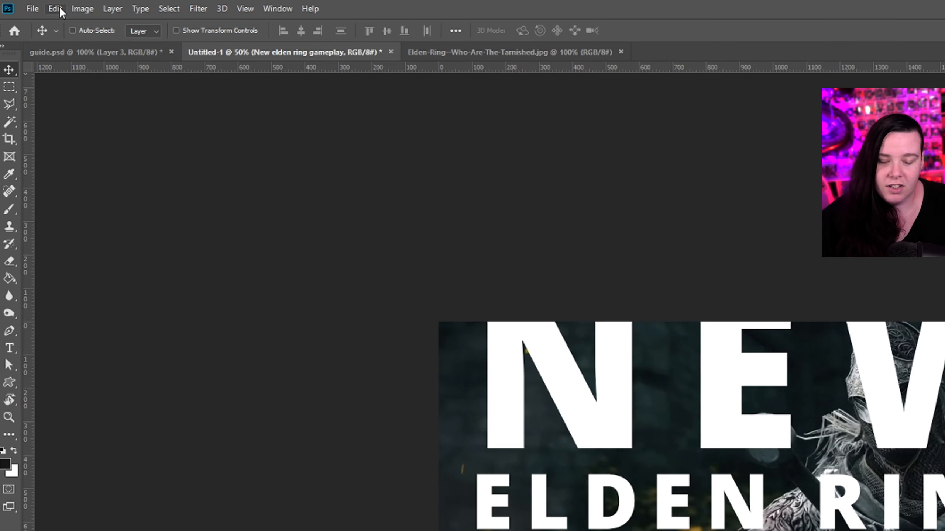
{"action": "left_click", "coordinate": [55, 9]}
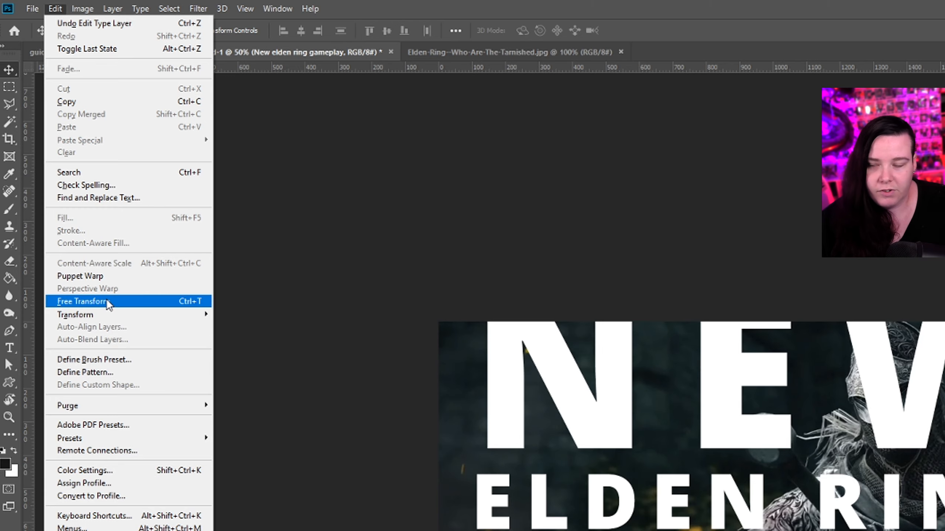
{"action": "left_click", "coordinate": [82, 301]}
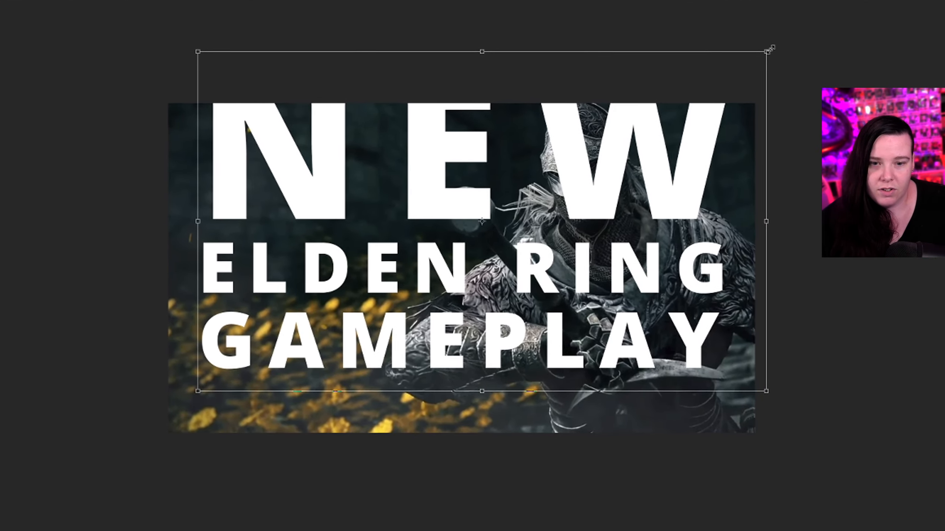
{"action": "left_click_drag", "start_coordinate": [770, 49], "coordinate": [555, 190]}
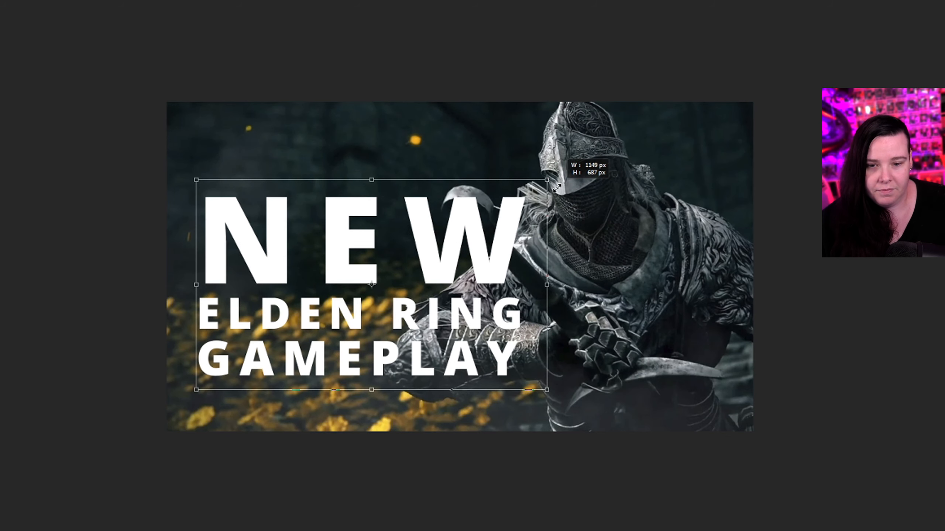
{"action": "left_click_drag", "start_coordinate": [497, 304], "coordinate": [510, 290]}
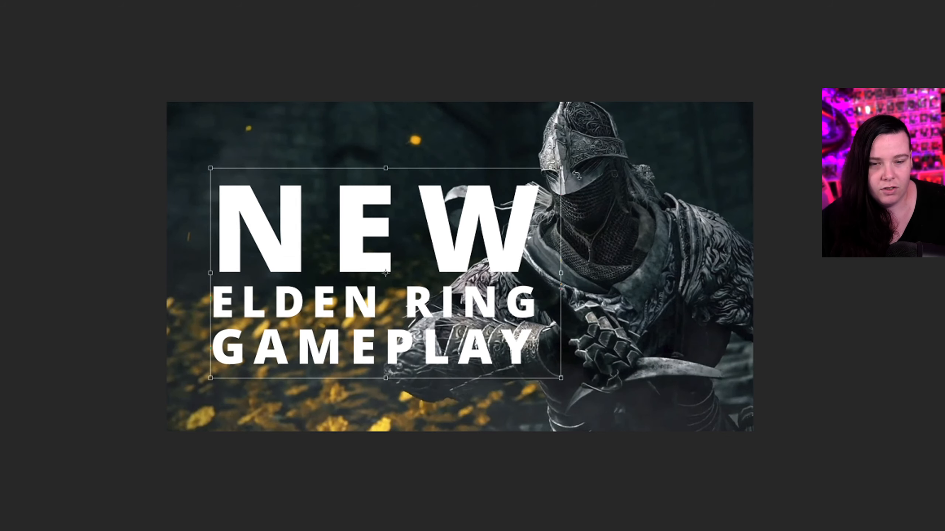
{"action": "left_click_drag", "start_coordinate": [562, 167], "coordinate": [542, 179]}
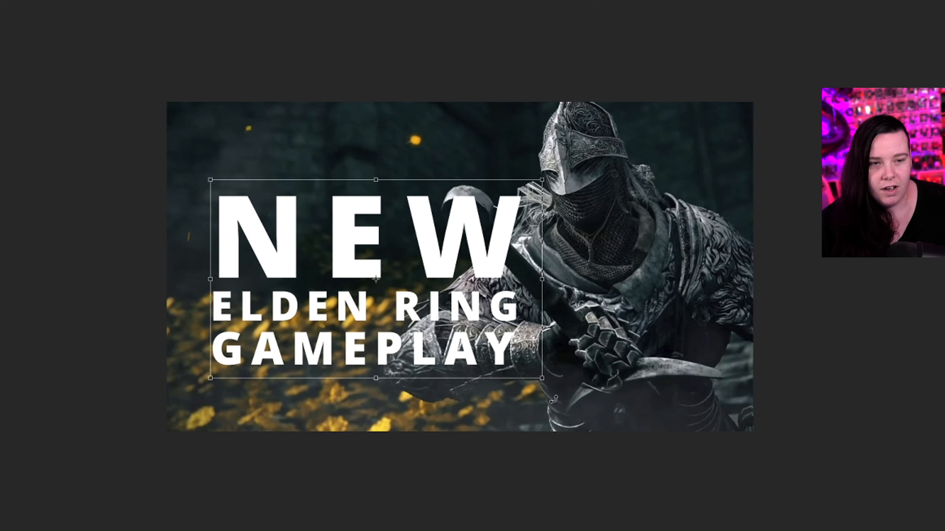
{"action": "left_click_drag", "start_coordinate": [554, 398], "coordinate": [567, 373]}
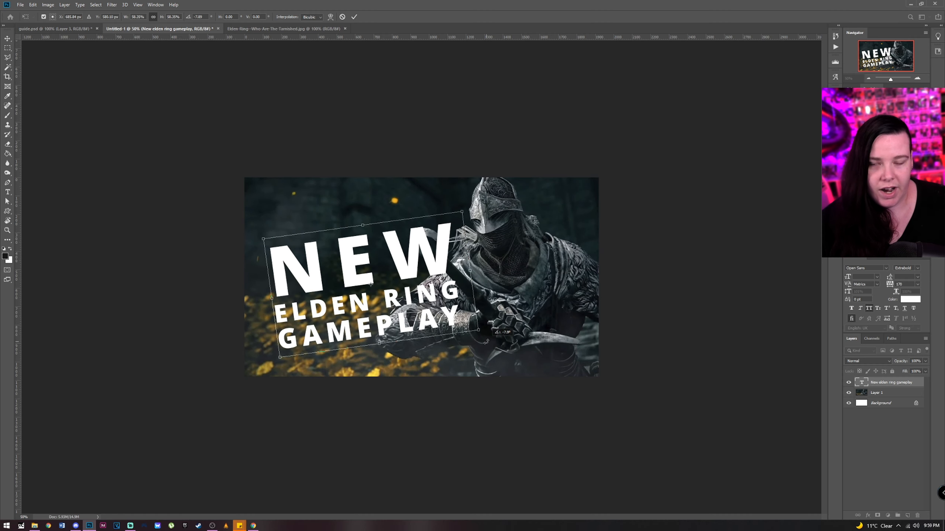
{"action": "left_click_drag", "start_coordinate": [486, 342], "coordinate": [486, 341]}
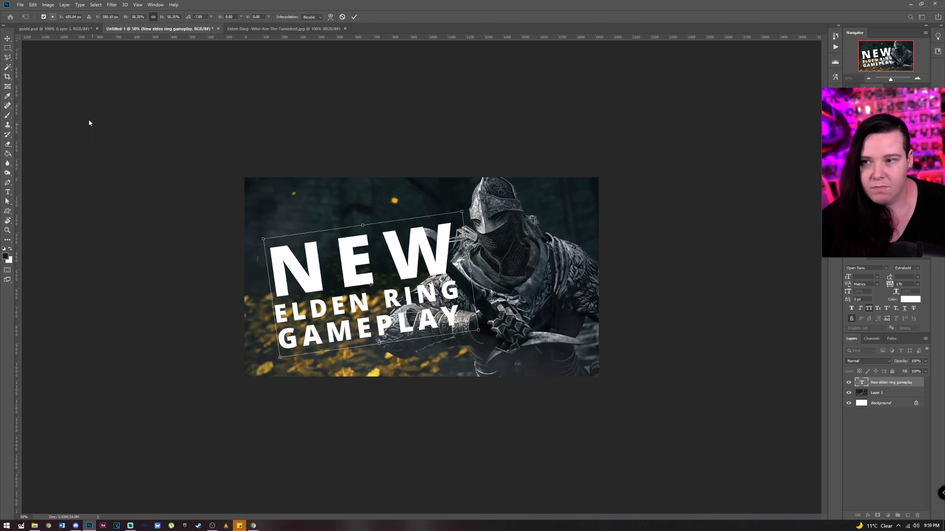
Examine the finished thumbnail in guide.psd for reference and return to the Untitled-1 document.
{"action": "left_click", "coordinate": [42, 29]}
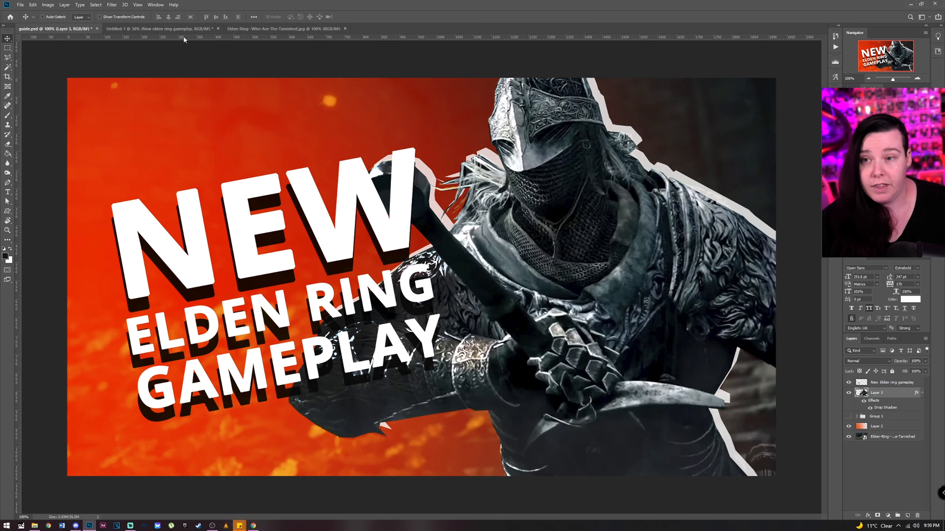
{"action": "left_click", "coordinate": [174, 29]}
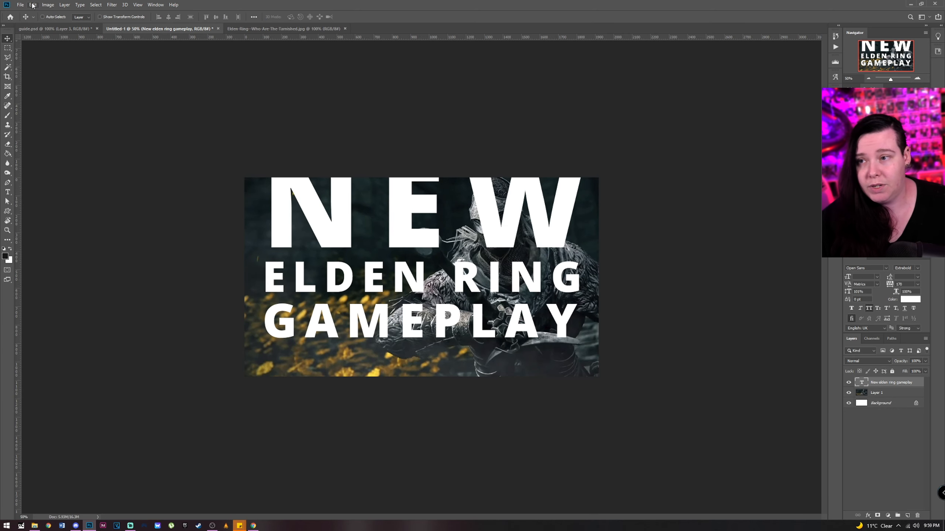
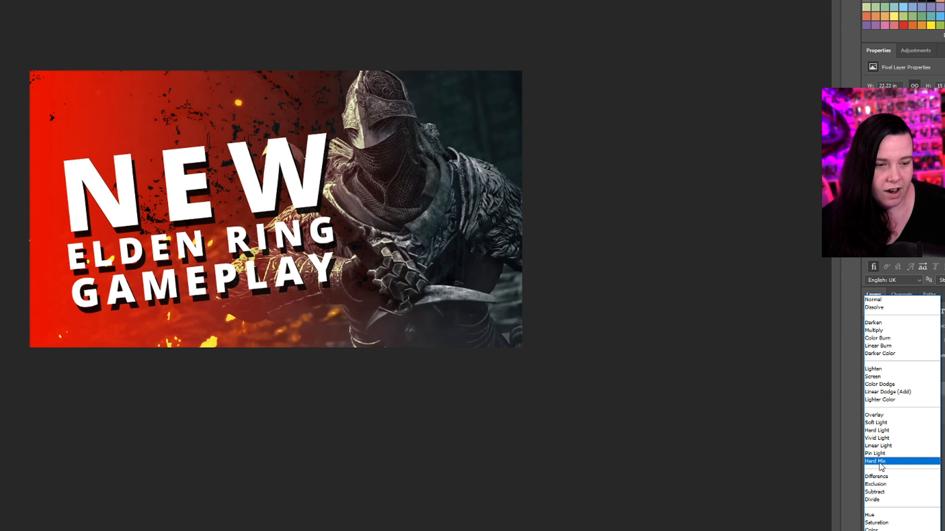
Try the Hard Light blend mode on the gradient layer, and select the title layer with the Move tool.
{"action": "left_click", "coordinate": [870, 431]}
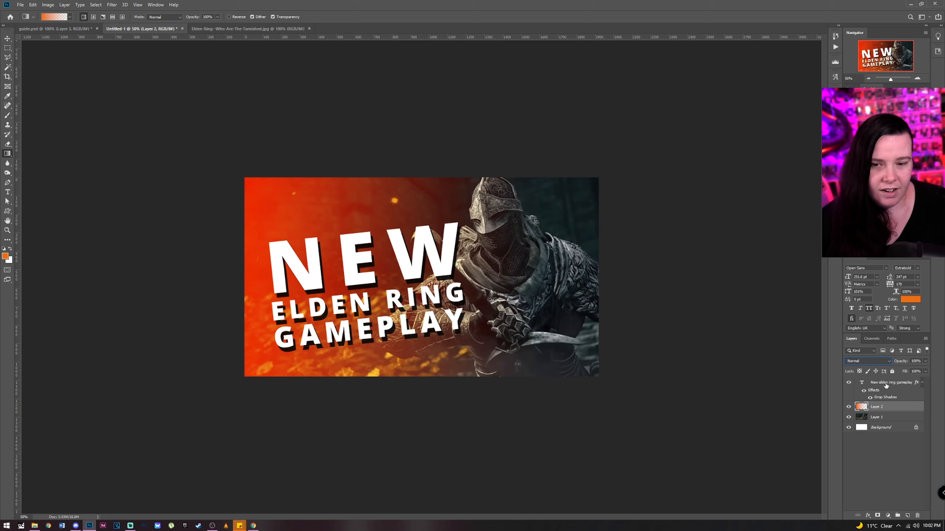
{"action": "left_click", "coordinate": [887, 384]}
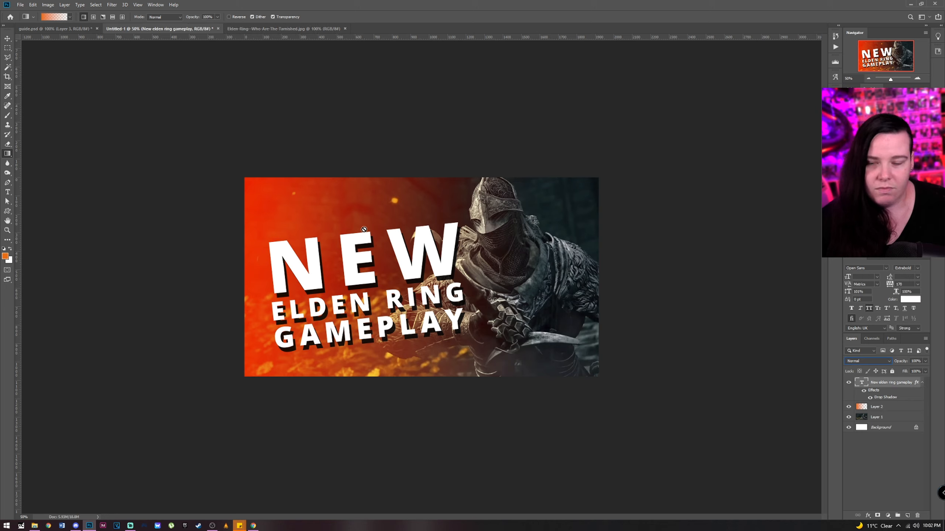
{"action": "left_click", "coordinate": [7, 38]}
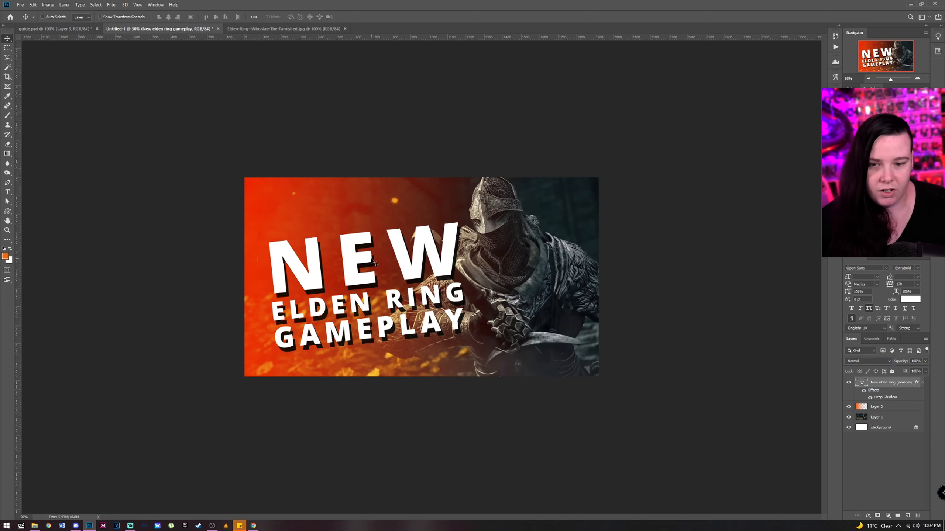
{"action": "left_click_drag", "start_coordinate": [369, 269], "coordinate": [369, 269]}
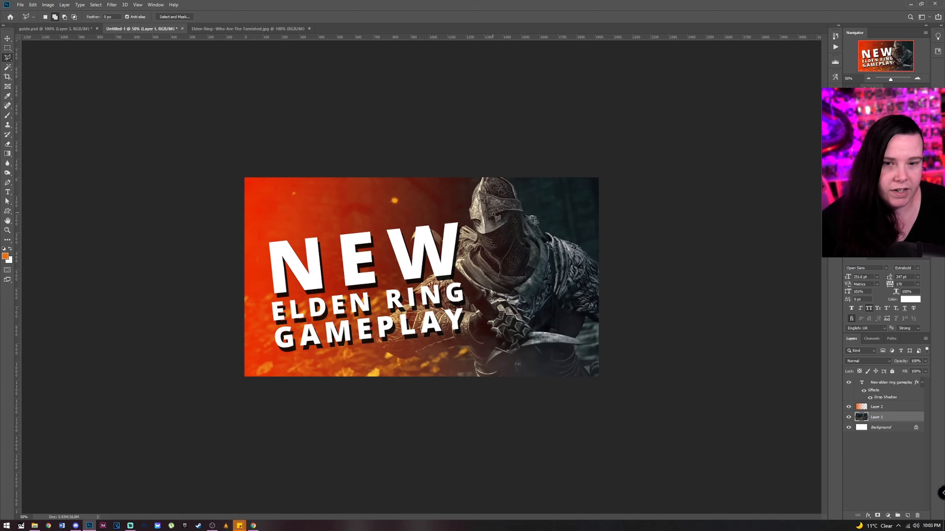
Hide the orange gradient layer and the title layer above the knight image, keeping Layer 1 selected.
{"action": "left_click", "coordinate": [918, 77]}
{"action": "left_click", "coordinate": [918, 78]}
{"action": "left_click", "coordinate": [867, 78]}
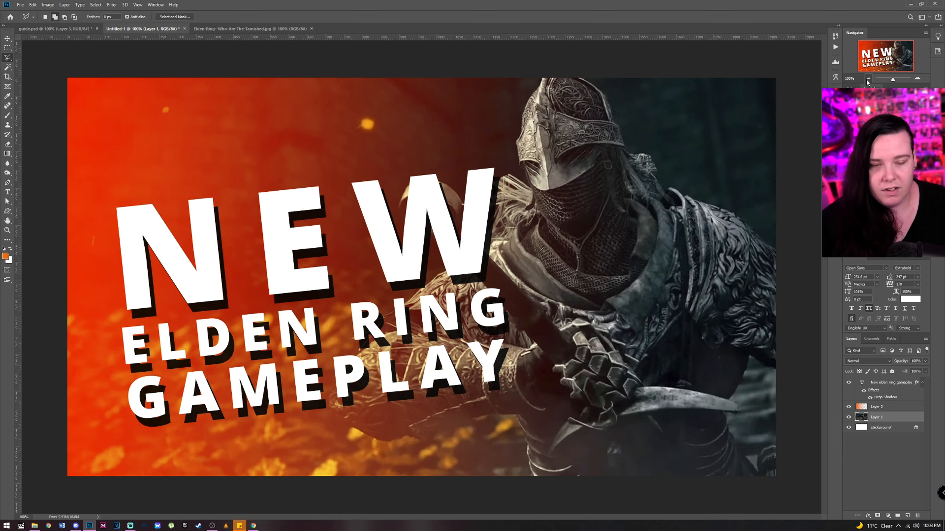
{"action": "left_click", "coordinate": [867, 78]}
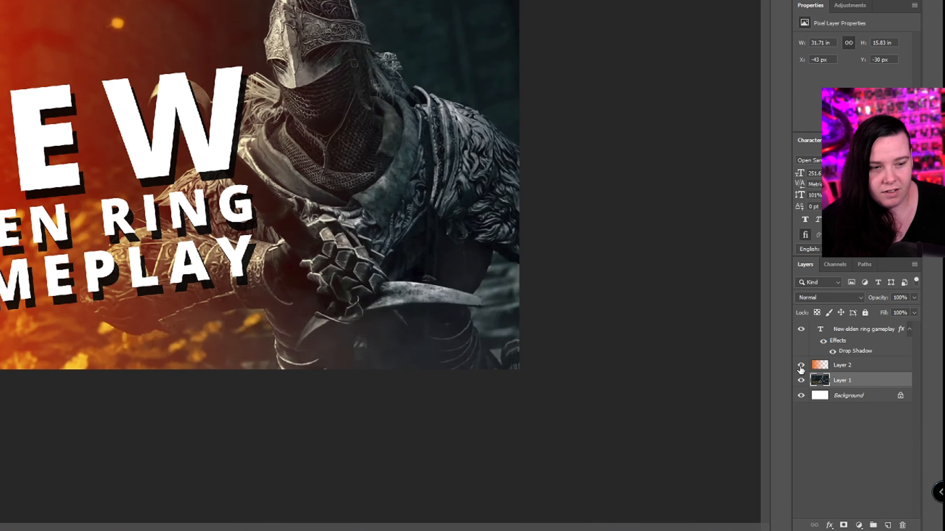
{"action": "left_click", "coordinate": [848, 407]}
{"action": "left_click", "coordinate": [802, 330]}
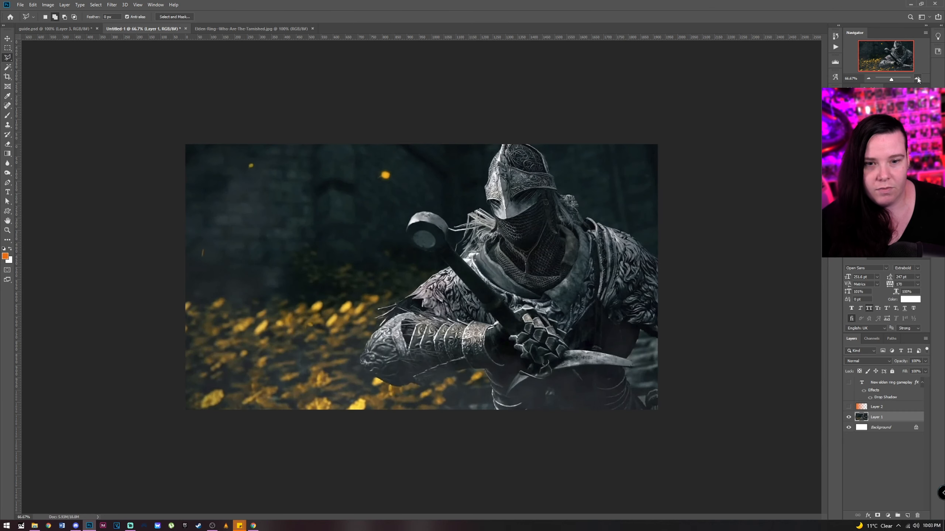
Start a polygonal lasso outline on Layer 1 along the left edge of the knight's helmet down to the hair.
{"action": "left_click", "coordinate": [916, 78]}
{"action": "left_click", "coordinate": [917, 78]}
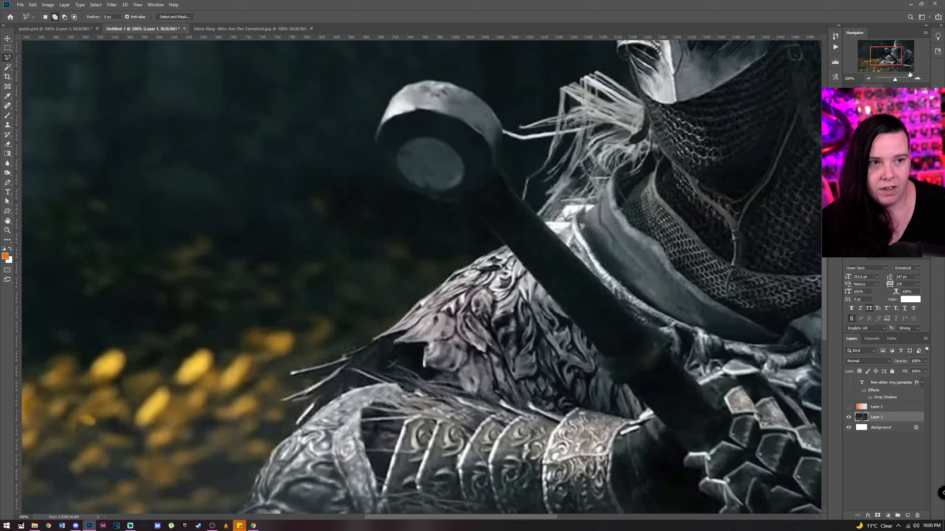
{"action": "left_click", "coordinate": [869, 78]}
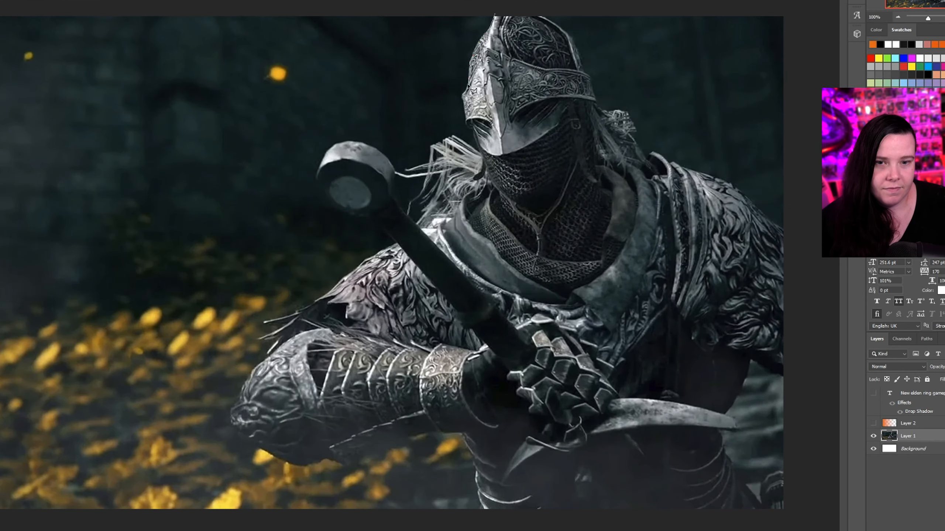
{"action": "left_click", "coordinate": [468, 85]}
{"action": "left_click", "coordinate": [461, 97]}
{"action": "left_click", "coordinate": [481, 152]}
{"action": "left_click", "coordinate": [454, 136]}
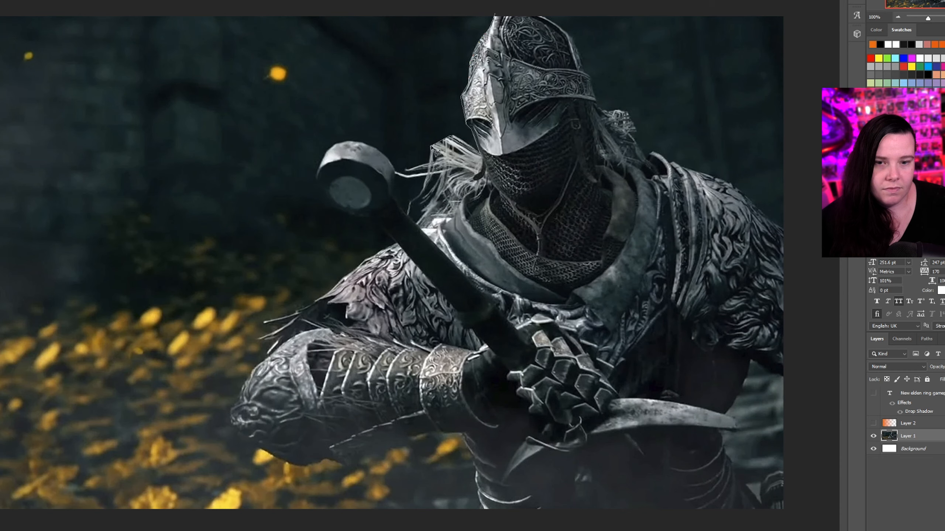
Continue the lasso outline around the loose hair strands beside the helmet and back to the sword handle.
{"action": "left_click", "coordinate": [431, 146]}
{"action": "left_click", "coordinate": [426, 165]}
{"action": "left_click", "coordinate": [405, 172]}
{"action": "left_click", "coordinate": [427, 169]}
{"action": "left_click", "coordinate": [427, 173]}
{"action": "left_click", "coordinate": [407, 176]}
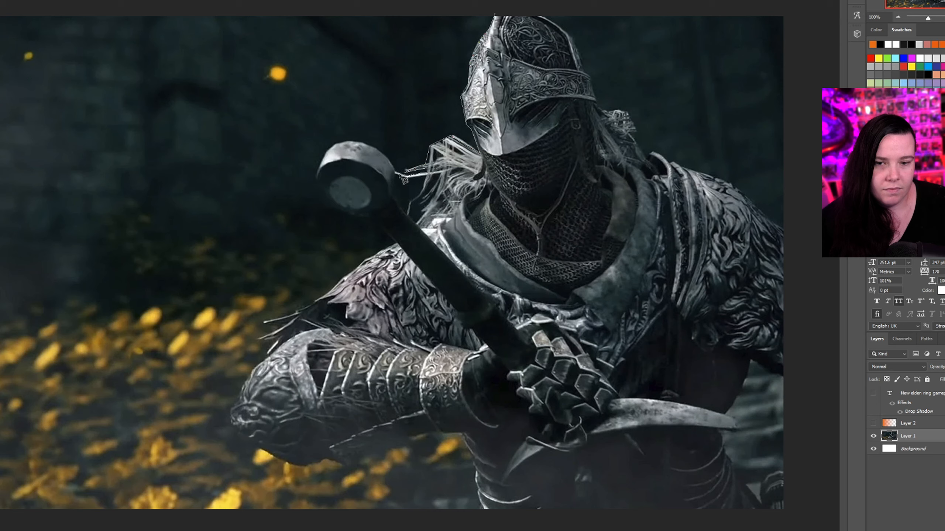
{"action": "left_click", "coordinate": [395, 174]}
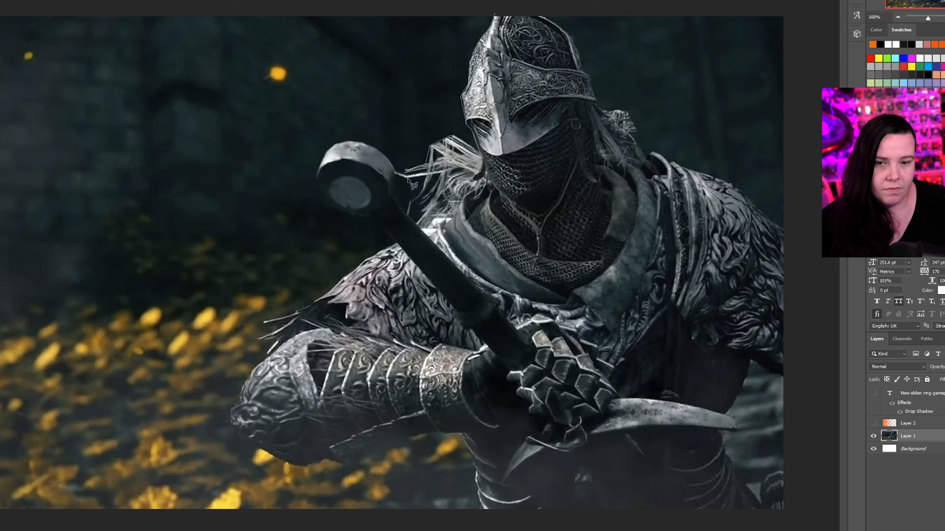
{"action": "left_click", "coordinate": [427, 174]}
{"action": "left_click", "coordinate": [420, 192]}
{"action": "left_click", "coordinate": [409, 207]}
{"action": "left_click", "coordinate": [442, 174]}
{"action": "left_click", "coordinate": [422, 199]}
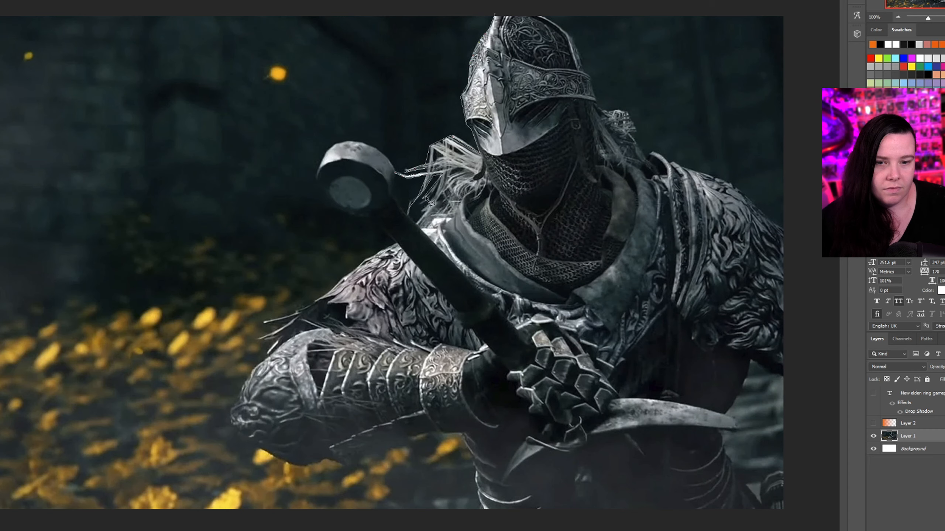
{"action": "left_click", "coordinate": [439, 186]}
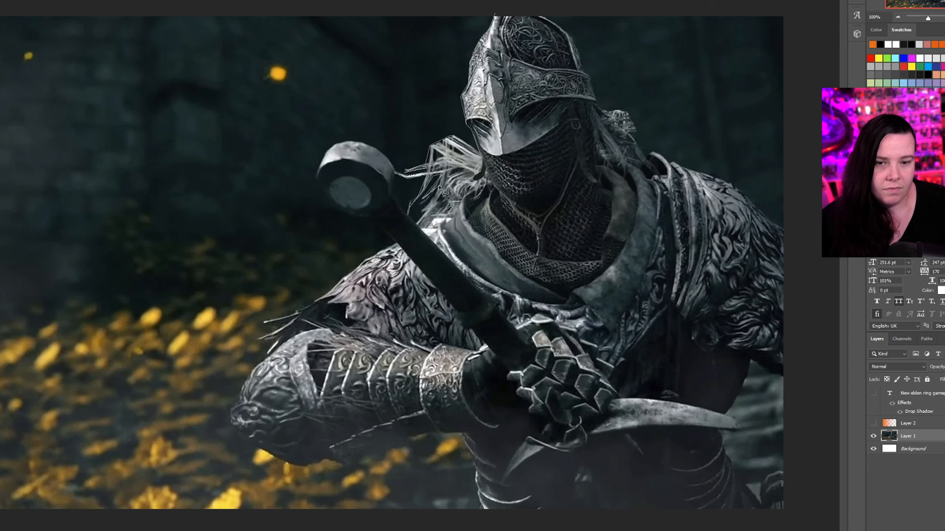
{"action": "left_click", "coordinate": [416, 223]}
Trace the lasso outline around the round sword pommel and down the handle to the knight's shoulder.
{"action": "left_click", "coordinate": [392, 197]}
{"action": "left_click", "coordinate": [394, 183]}
{"action": "left_click", "coordinate": [394, 172]}
{"action": "left_click", "coordinate": [387, 161]}
{"action": "left_click", "coordinate": [372, 148]}
{"action": "left_click", "coordinate": [330, 148]}
{"action": "left_click", "coordinate": [321, 163]}
{"action": "left_click", "coordinate": [316, 181]}
{"action": "left_click", "coordinate": [323, 199]}
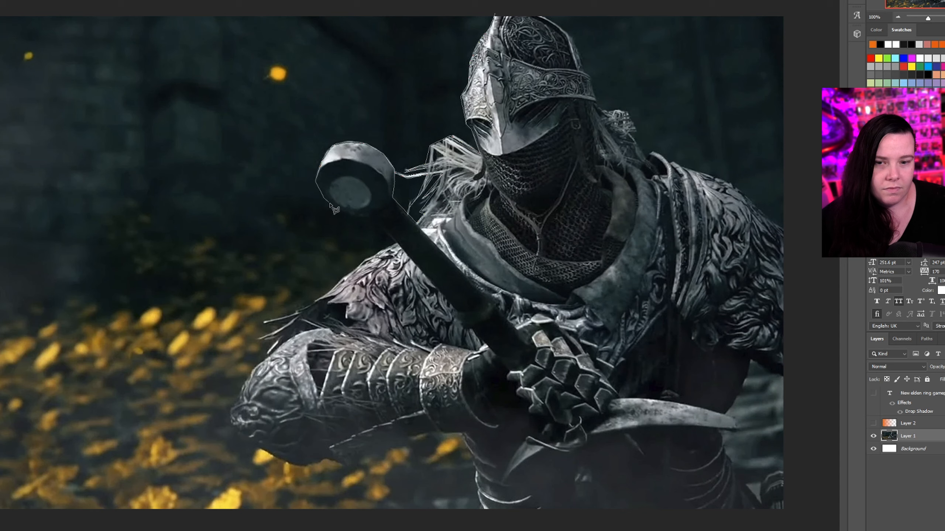
{"action": "left_click", "coordinate": [329, 205]}
{"action": "left_click", "coordinate": [375, 216]}
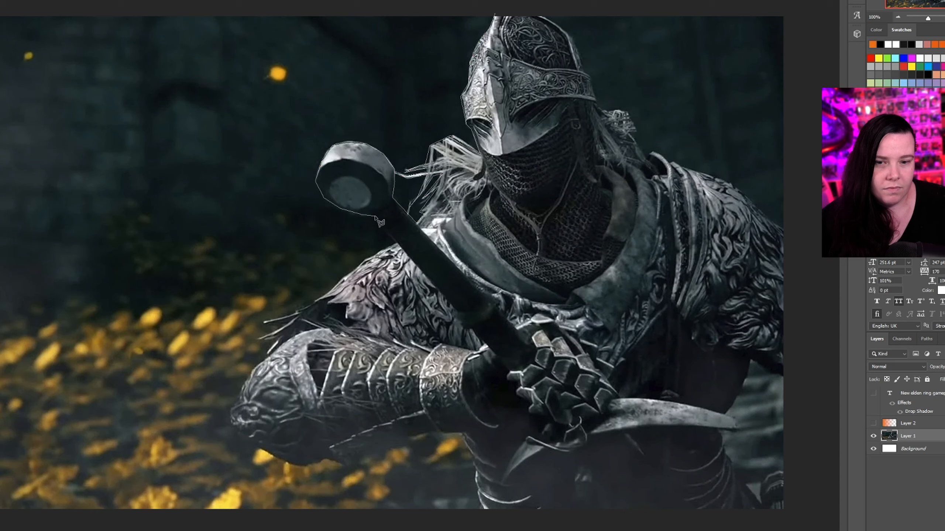
{"action": "left_click", "coordinate": [399, 245]}
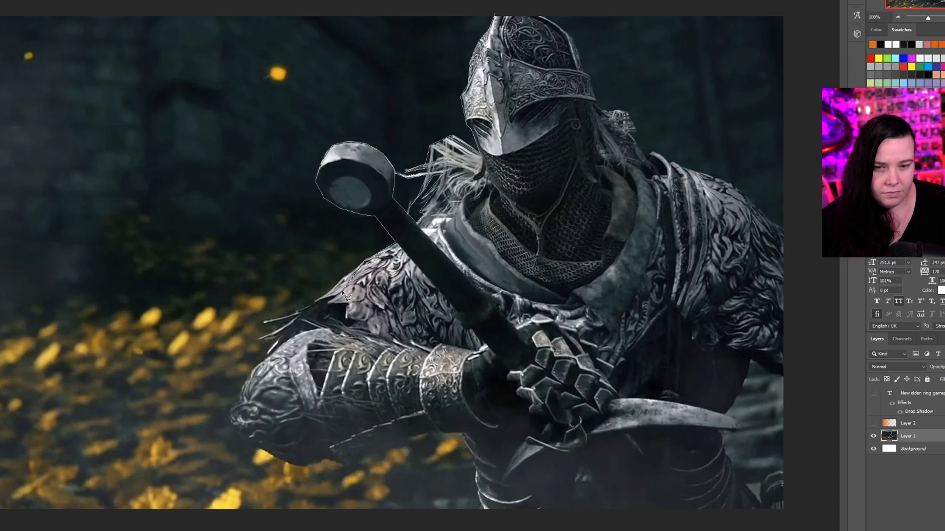
Extend the lasso outline past the shoulder feathers and around the elbow to the underside of the forearm.
{"action": "left_click", "coordinate": [280, 326]}
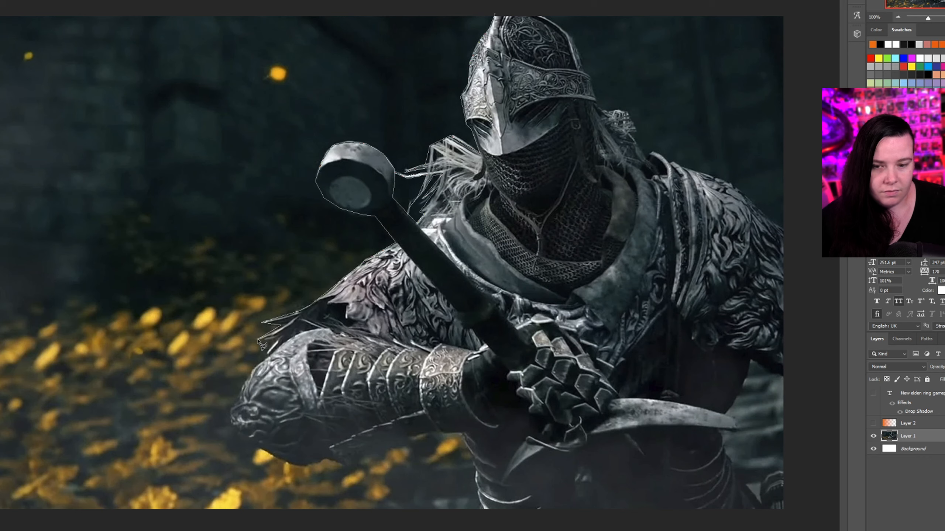
{"action": "left_click", "coordinate": [258, 340]}
{"action": "left_click", "coordinate": [277, 338]}
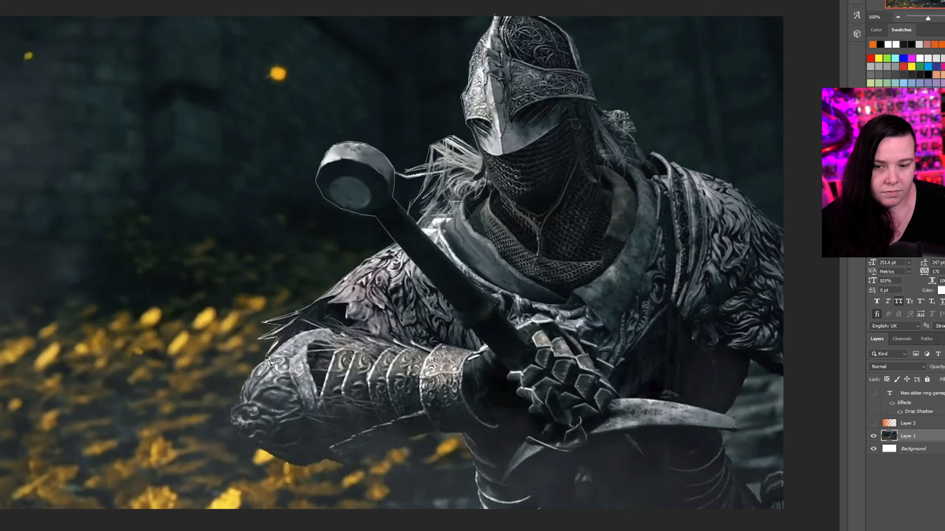
{"action": "left_click", "coordinate": [255, 369]}
{"action": "left_click", "coordinate": [242, 389]}
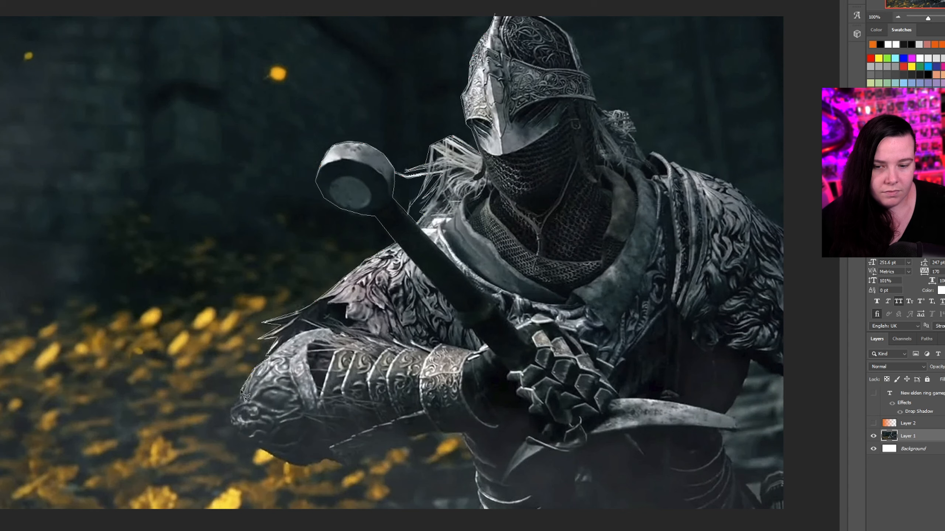
{"action": "left_click", "coordinate": [231, 426]}
{"action": "left_click", "coordinate": [287, 464]}
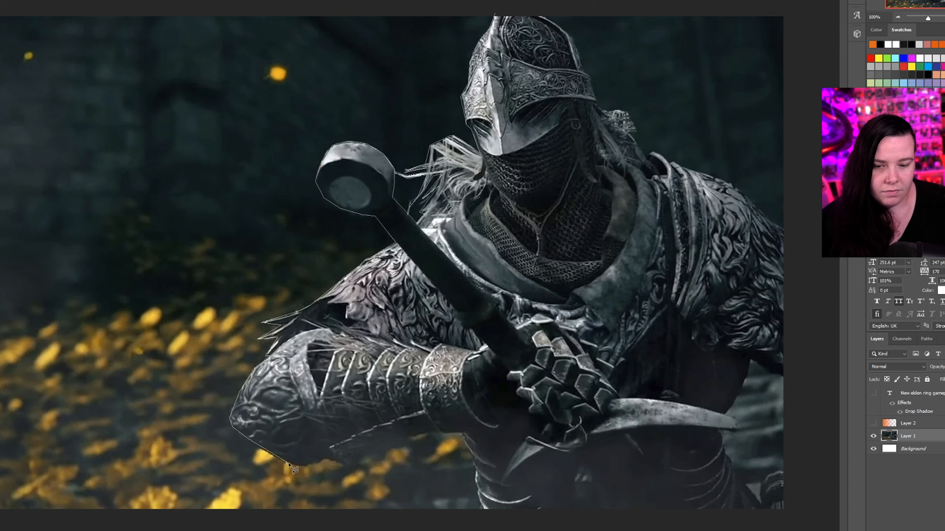
{"action": "left_click", "coordinate": [320, 463]}
{"action": "left_click", "coordinate": [344, 460]}
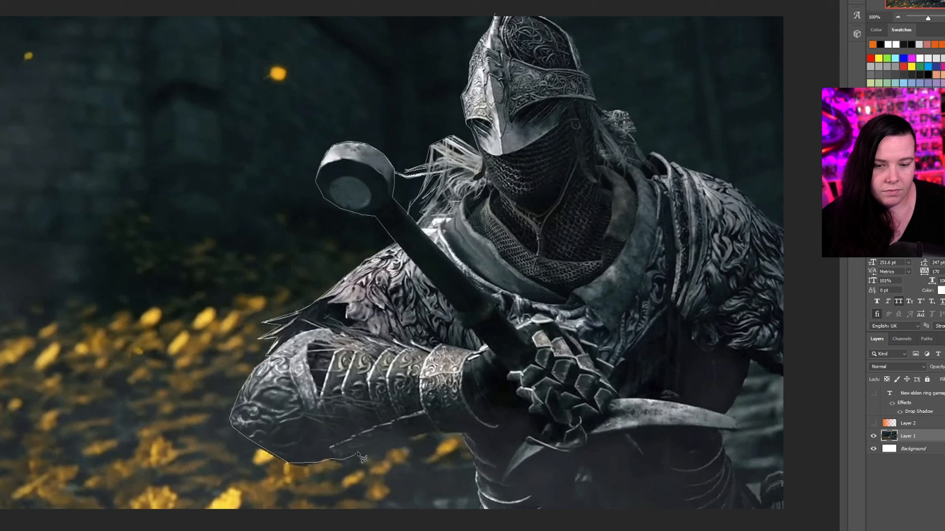
Continue the lasso outline along the forearm's underside, down the waist, across the image's lower edge and up to the sword's crossguard.
{"action": "left_click", "coordinate": [386, 442]}
{"action": "left_click", "coordinate": [433, 431]}
{"action": "left_click", "coordinate": [462, 435]}
{"action": "left_click", "coordinate": [481, 513]}
{"action": "left_click", "coordinate": [764, 515]}
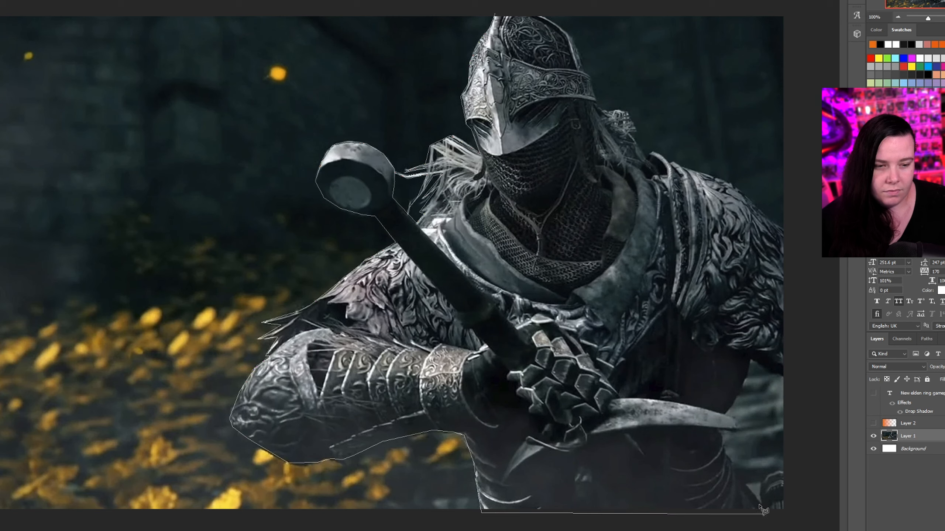
{"action": "left_click", "coordinate": [725, 449]}
{"action": "left_click", "coordinate": [725, 430]}
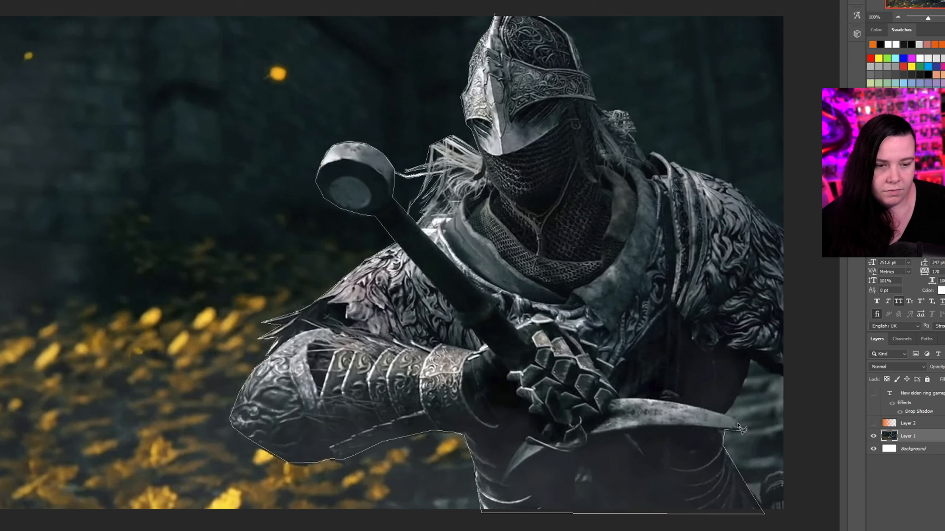
Trace the lasso outline around the crossguard tip, up the torso, out past the image edge and over the armoured shoulder.
{"action": "left_click", "coordinate": [741, 432]}
{"action": "left_click", "coordinate": [725, 415]}
{"action": "left_click", "coordinate": [746, 381]}
{"action": "left_click", "coordinate": [751, 361]}
{"action": "left_click", "coordinate": [789, 382]}
{"action": "left_click", "coordinate": [784, 228]}
{"action": "left_click", "coordinate": [720, 177]}
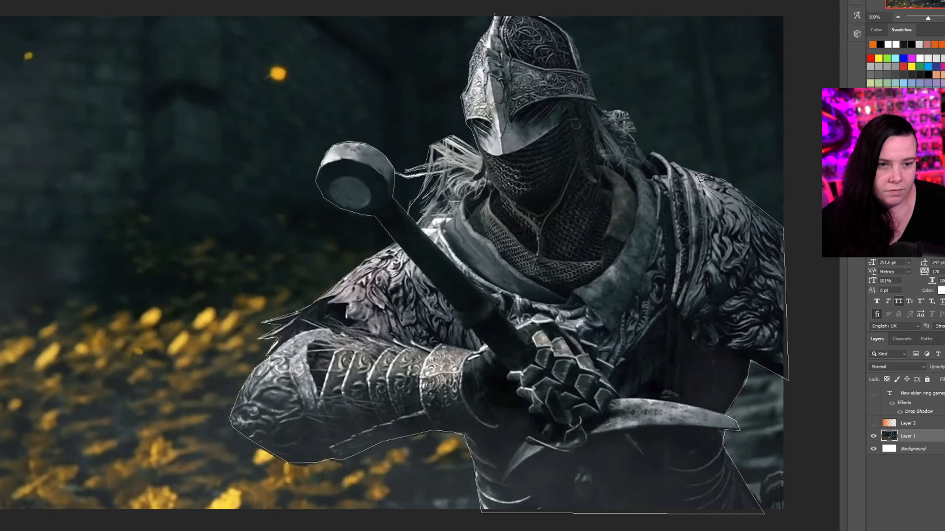
Close the lasso selection by tracing the shoulder, the hair and the back of the helmet to the starting point.
{"action": "left_click", "coordinate": [647, 156]}
{"action": "left_click", "coordinate": [630, 135]}
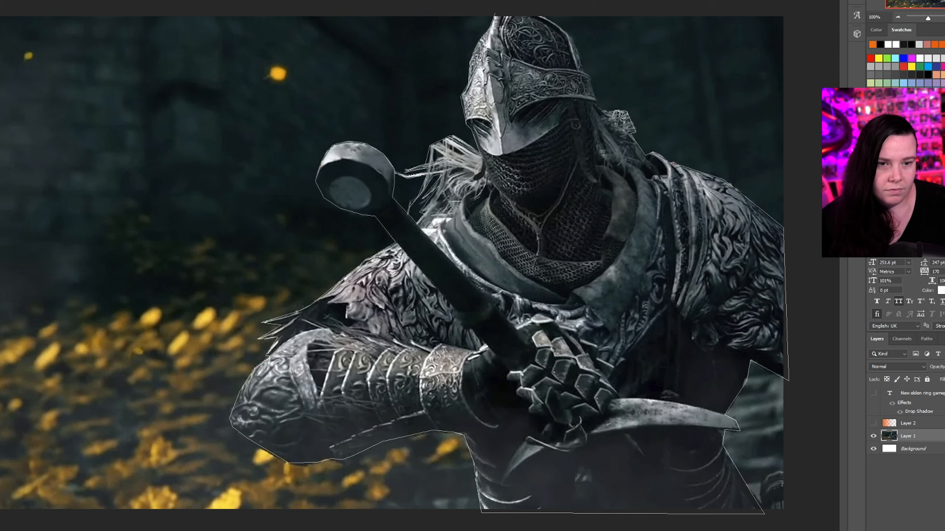
{"action": "left_click", "coordinate": [596, 101]}
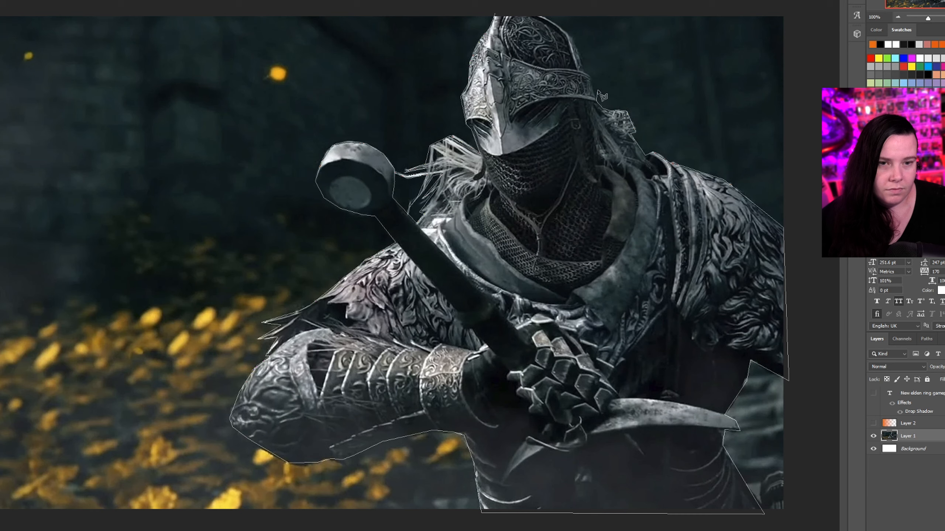
{"action": "left_click", "coordinate": [583, 70]}
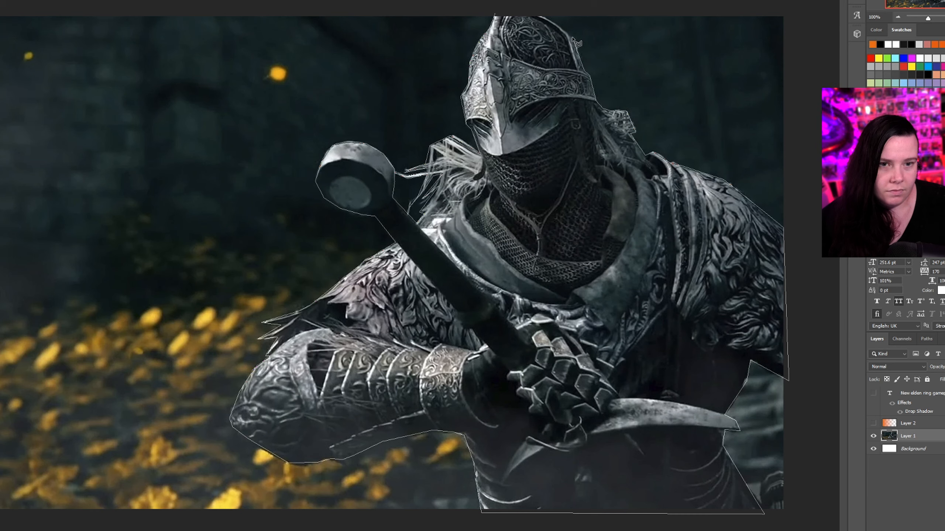
{"action": "left_click", "coordinate": [573, 37]}
{"action": "left_click", "coordinate": [522, 6]}
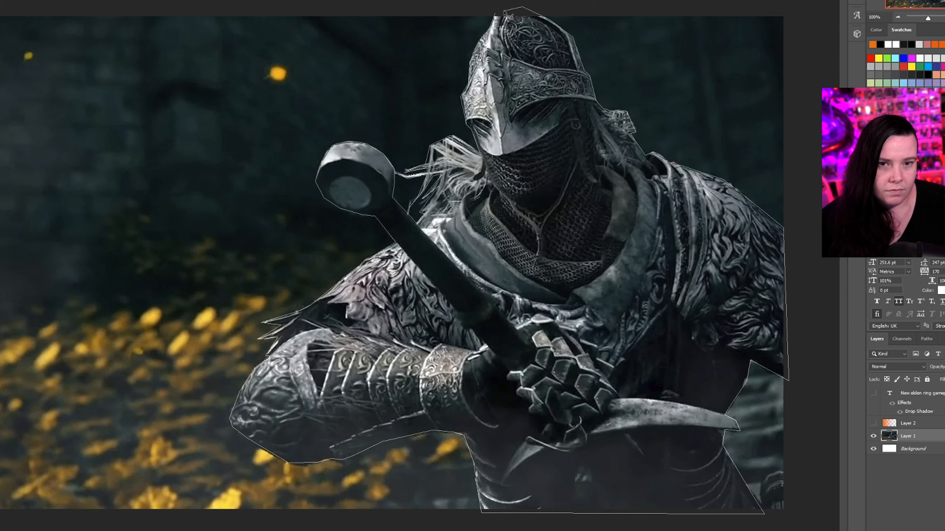
{"action": "left_click", "coordinate": [497, 13]}
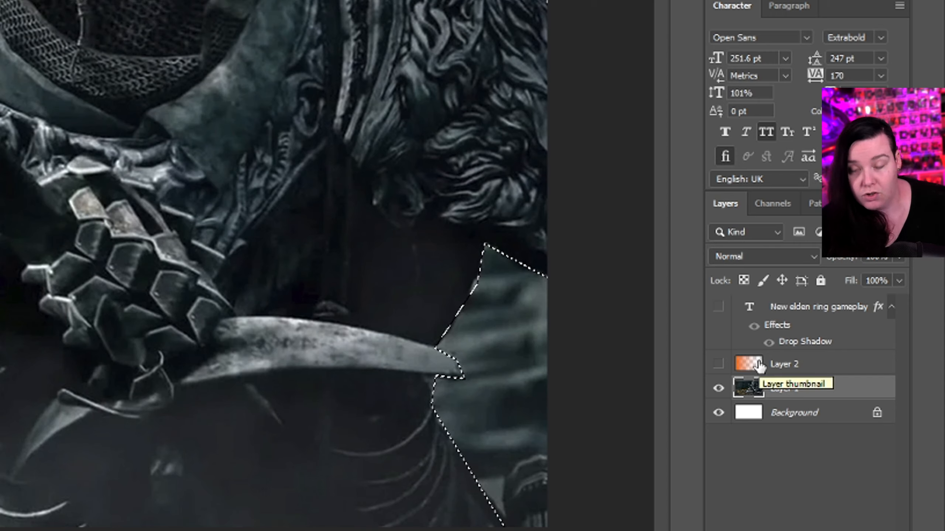
Copy the selected knight to a new layer and check the cut-out by temporarily hiding Layer 1.
{"action": "key", "text": "ctrl+j"}
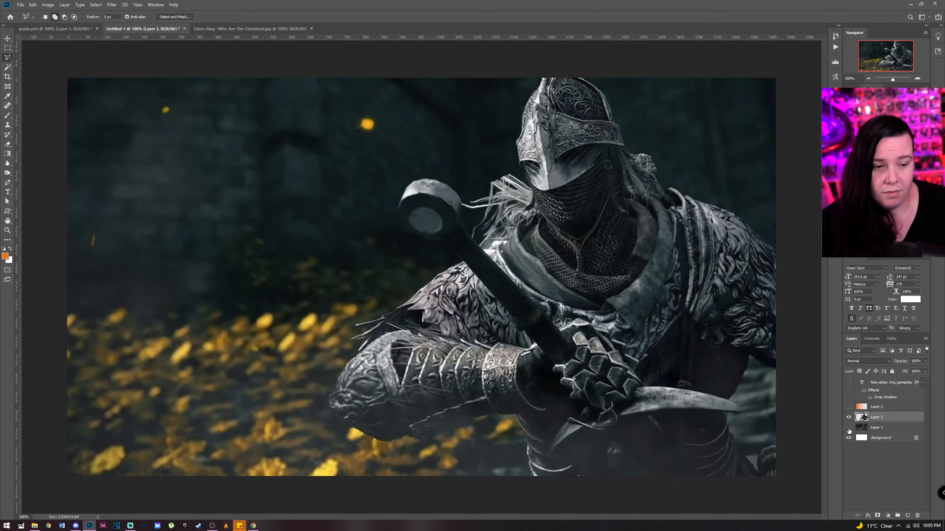
{"action": "left_click", "coordinate": [849, 429]}
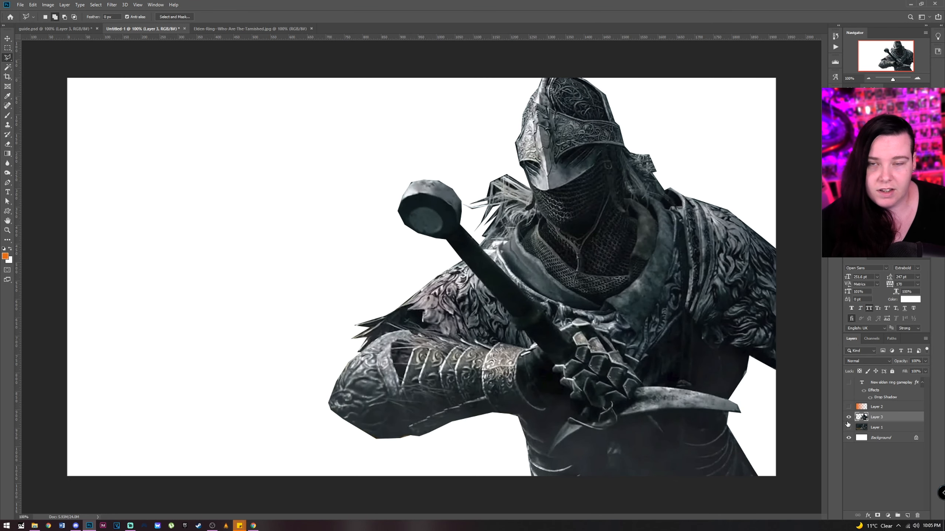
{"action": "left_click", "coordinate": [849, 428]}
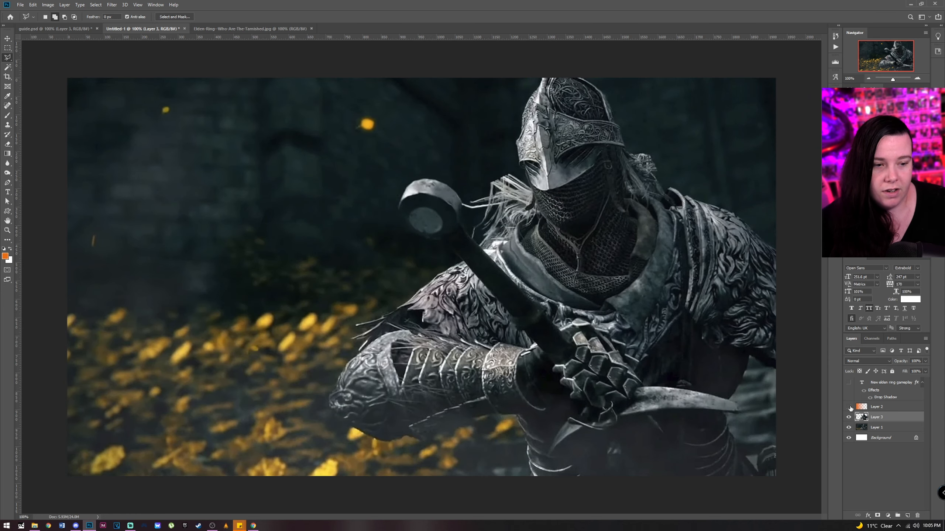
Show the gradient and title layers again and move the knight layer between them in the stacking order.
{"action": "left_click", "coordinate": [849, 406]}
{"action": "left_click", "coordinate": [848, 383]}
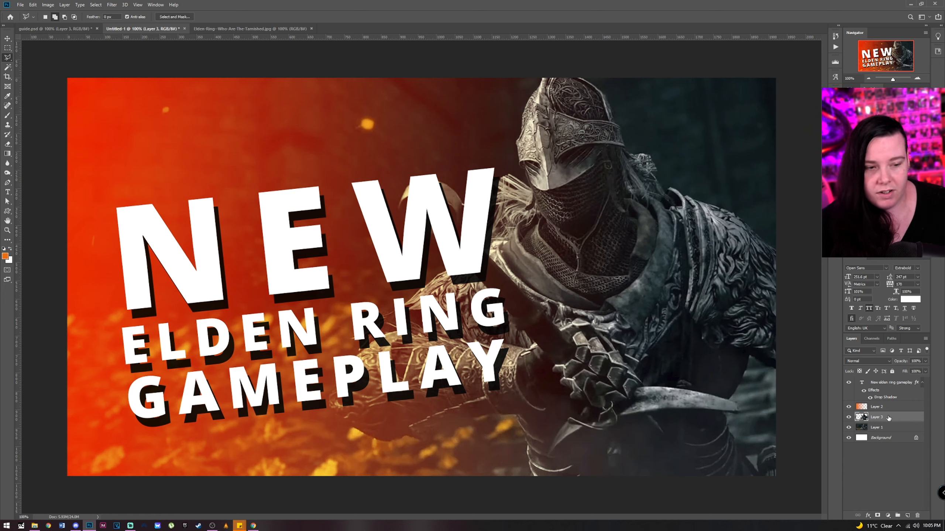
{"action": "left_click_drag", "start_coordinate": [888, 418], "coordinate": [886, 402]}
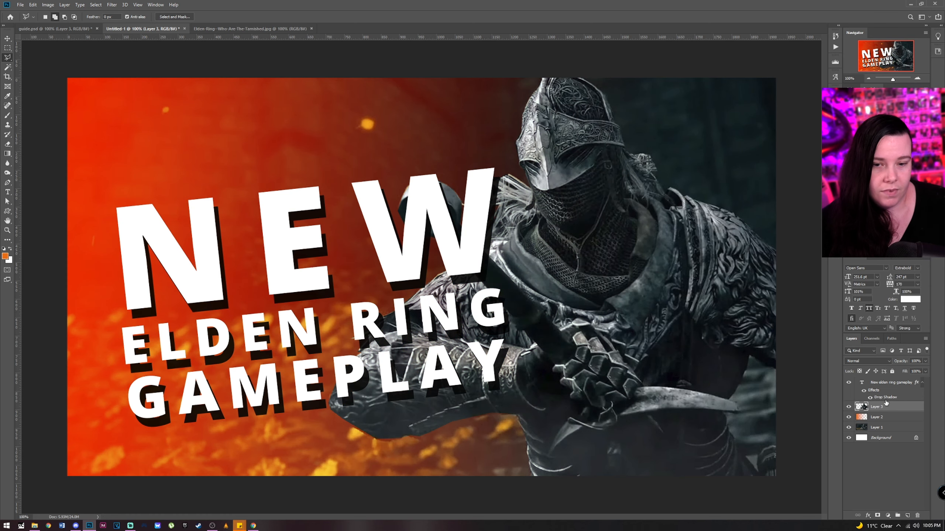
{"action": "left_click", "coordinate": [868, 81]}
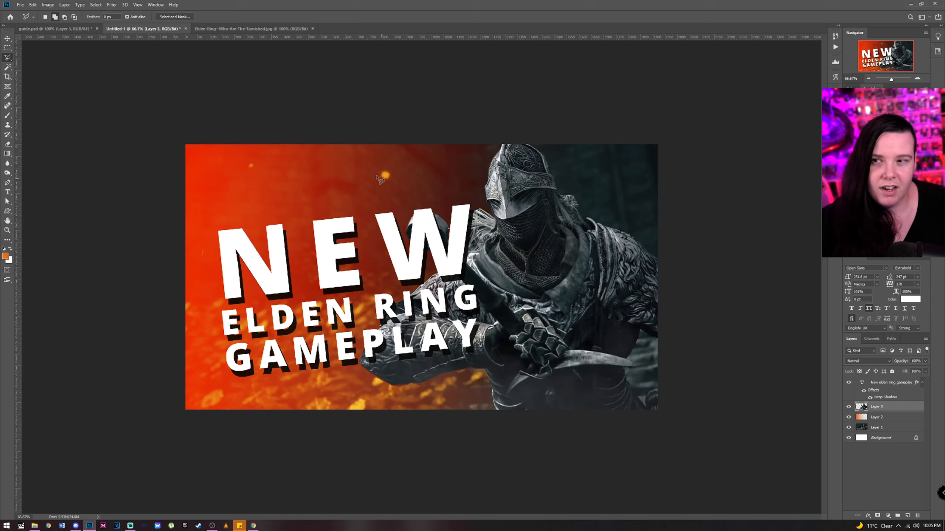
{"action": "left_click", "coordinate": [73, 30]}
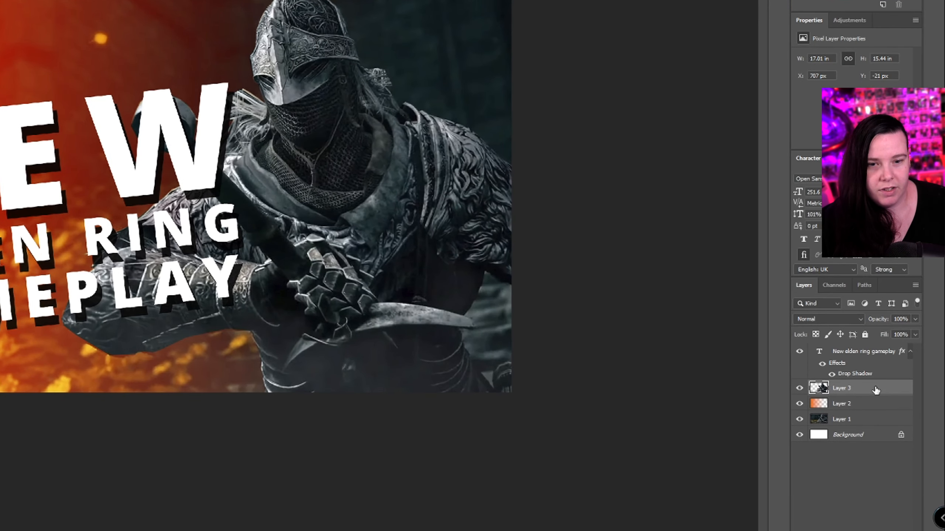
{"action": "double_click", "coordinate": [876, 389]}
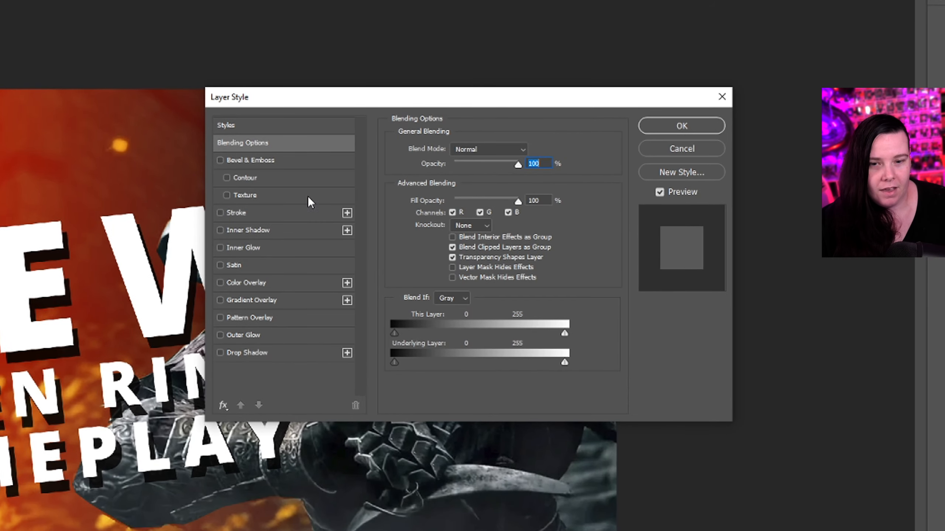
{"action": "left_click", "coordinate": [239, 354]}
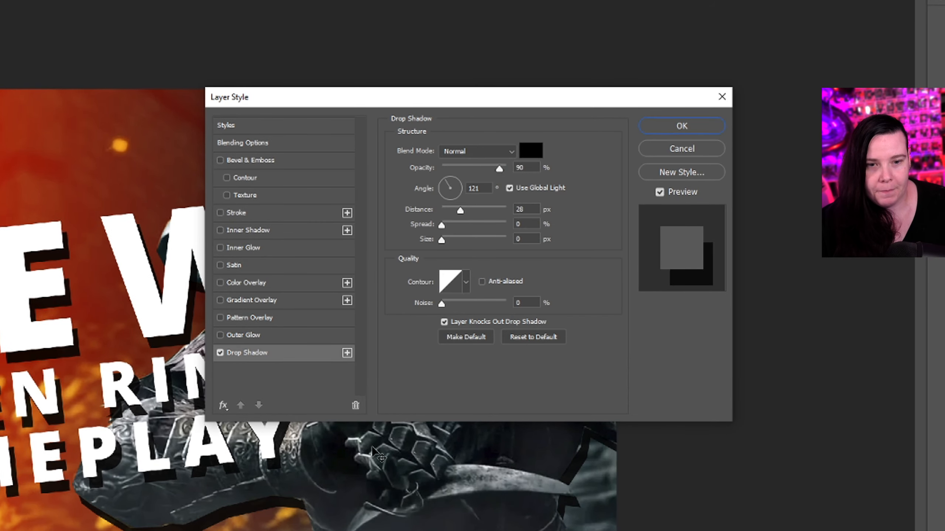
{"action": "left_click", "coordinate": [531, 151]}
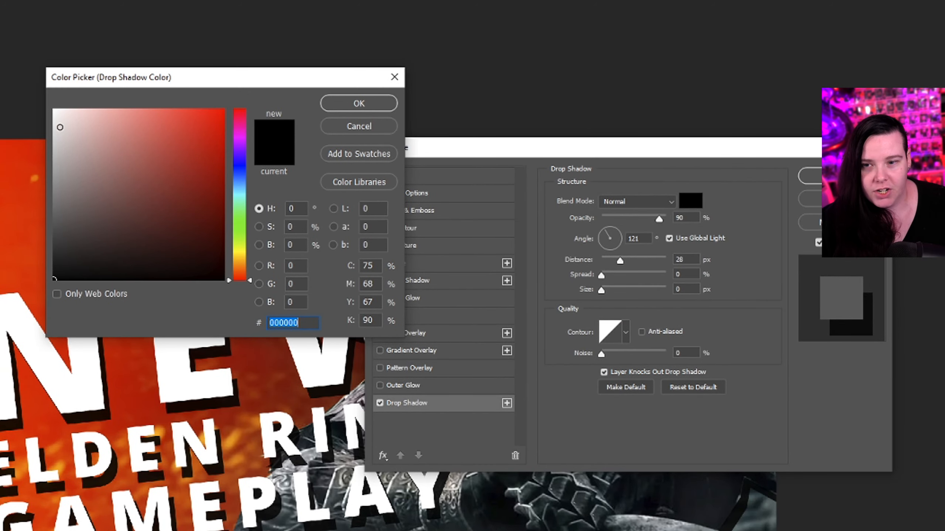
{"action": "type", "text": "ffffff"}
{"action": "left_click", "coordinate": [360, 103]}
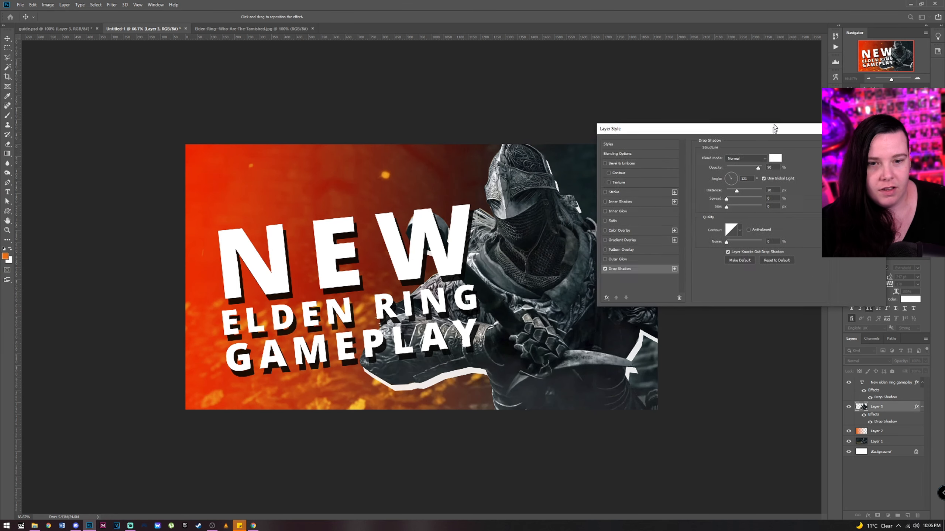
{"action": "left_click_drag", "start_coordinate": [689, 153], "coordinate": [776, 115]}
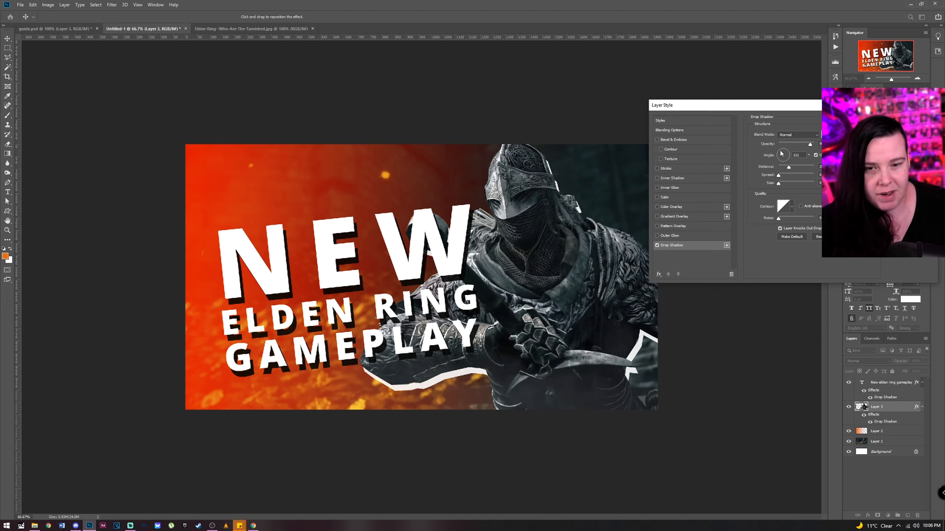
{"action": "left_click_drag", "start_coordinate": [780, 153], "coordinate": [783, 167]}
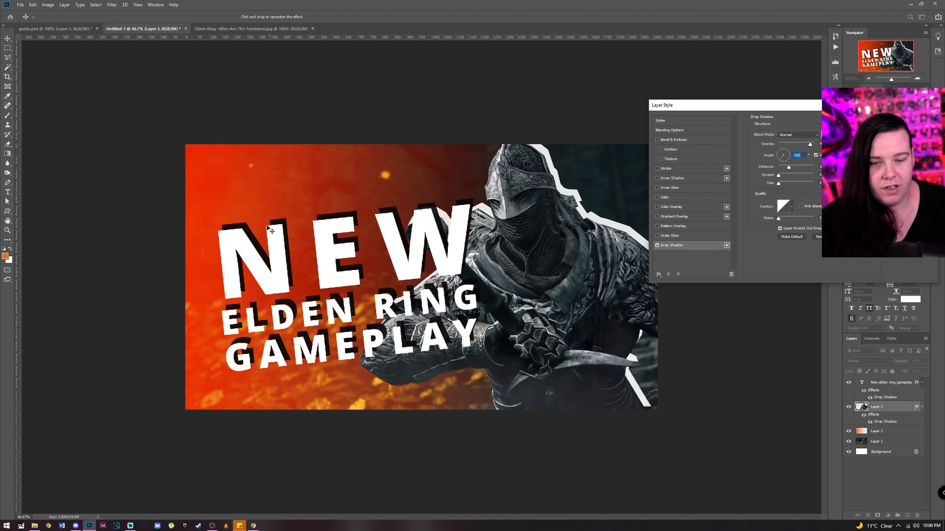
{"action": "left_click_drag", "start_coordinate": [780, 161], "coordinate": [781, 161]}
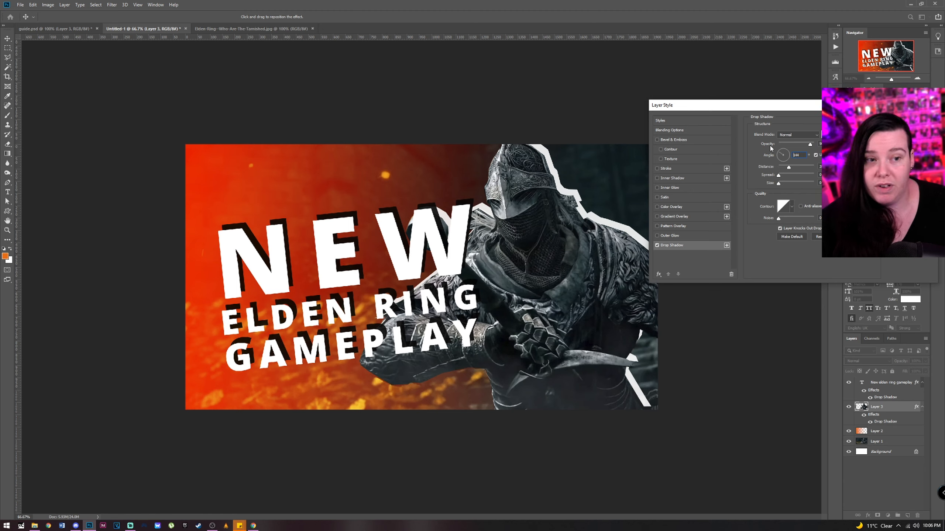
{"action": "left_click", "coordinate": [782, 155]}
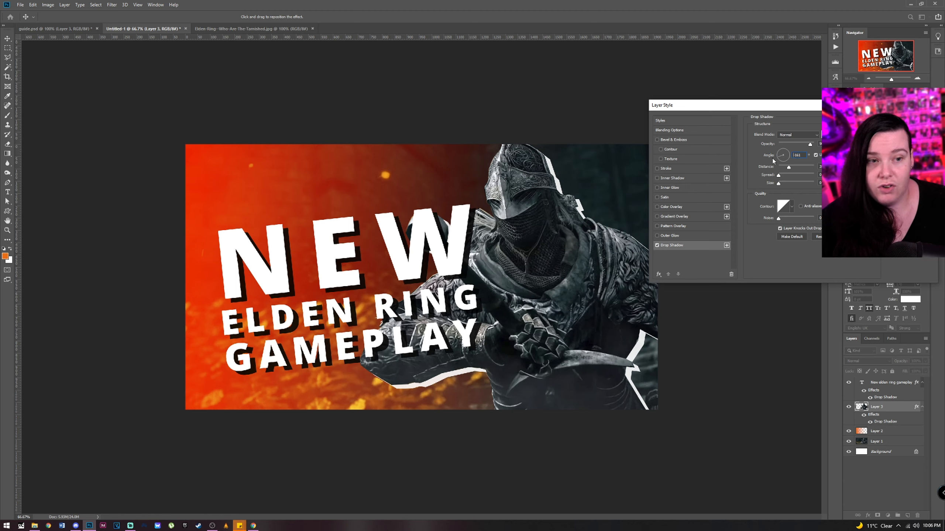
{"action": "key", "text": "Up"}
{"action": "key", "text": "Up"}
{"action": "key", "text": "Up"}
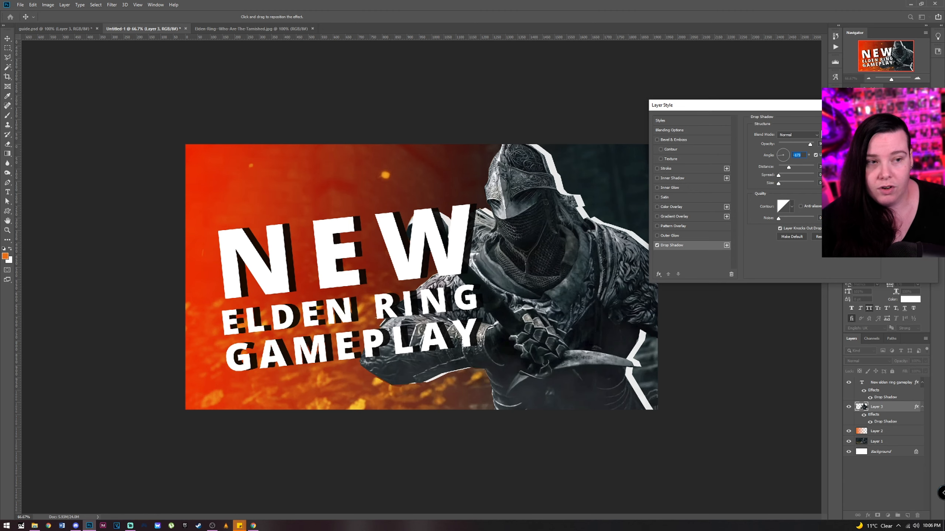
{"action": "key", "text": "Escape"}
{"action": "key", "text": "l"}
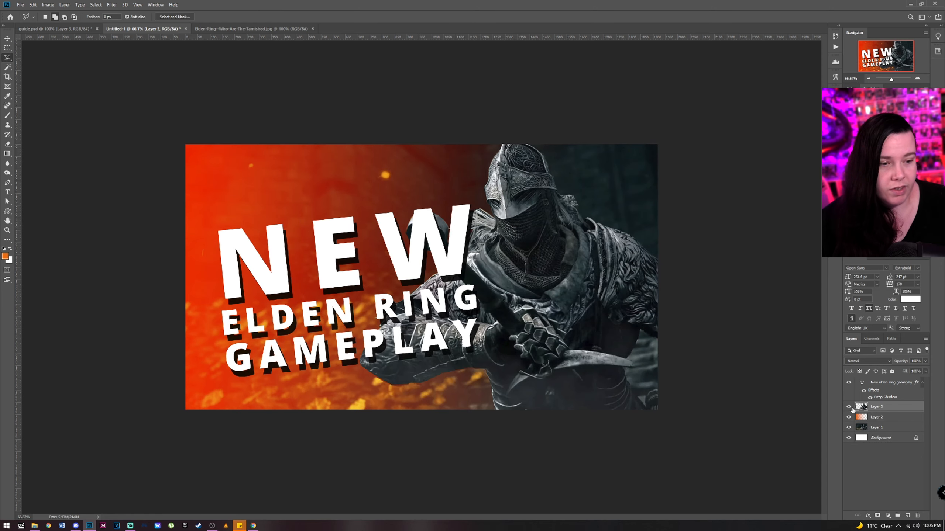
Rasterize the layer style of the "New elden ring gameplay" title layer.
{"action": "left_click", "coordinate": [904, 396]}
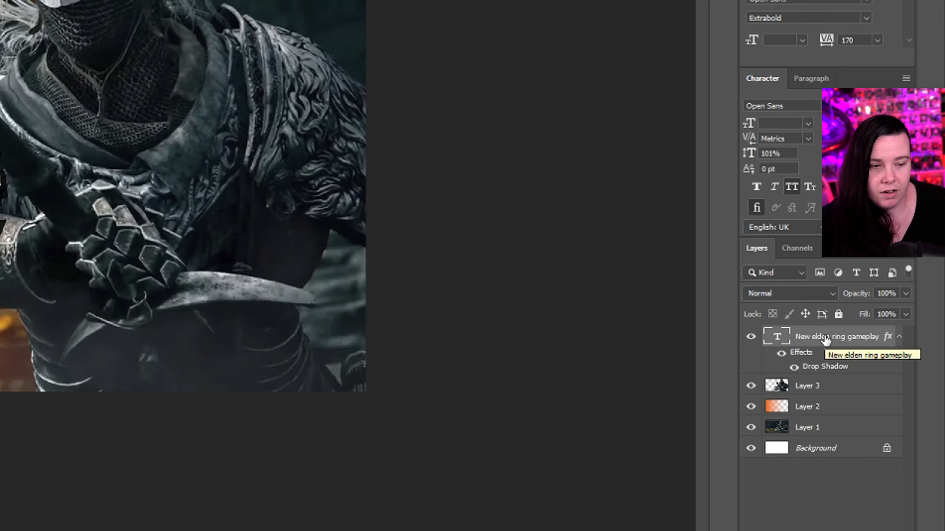
{"action": "right_click", "coordinate": [837, 337]}
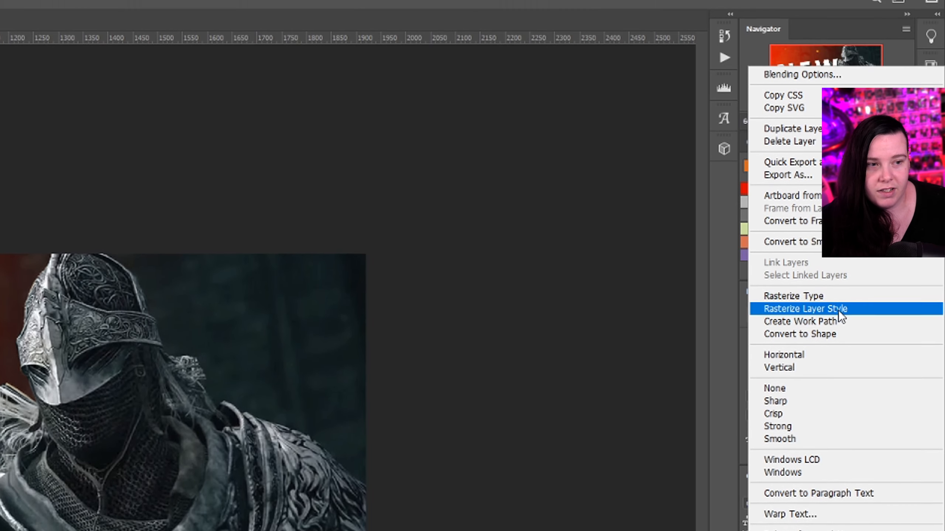
{"action": "left_click", "coordinate": [837, 331]}
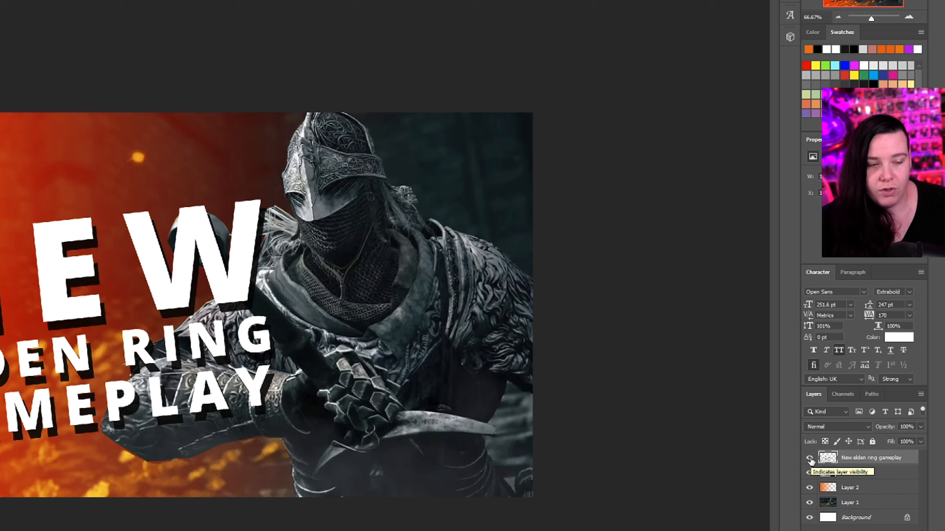
Add a drop shadow to the knight layer, Layer 3, and set the shadow colour to white (ffffff).
{"action": "left_click", "coordinate": [884, 474]}
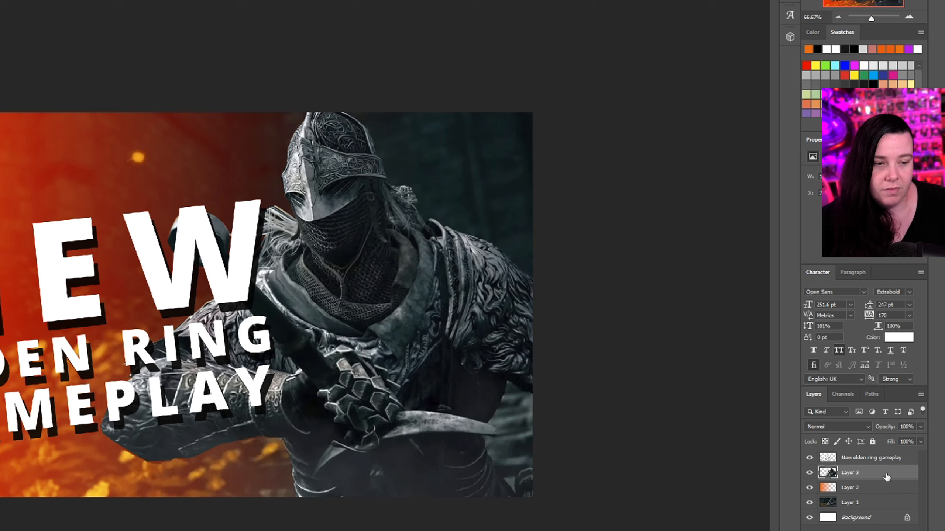
{"action": "double_click", "coordinate": [881, 474]}
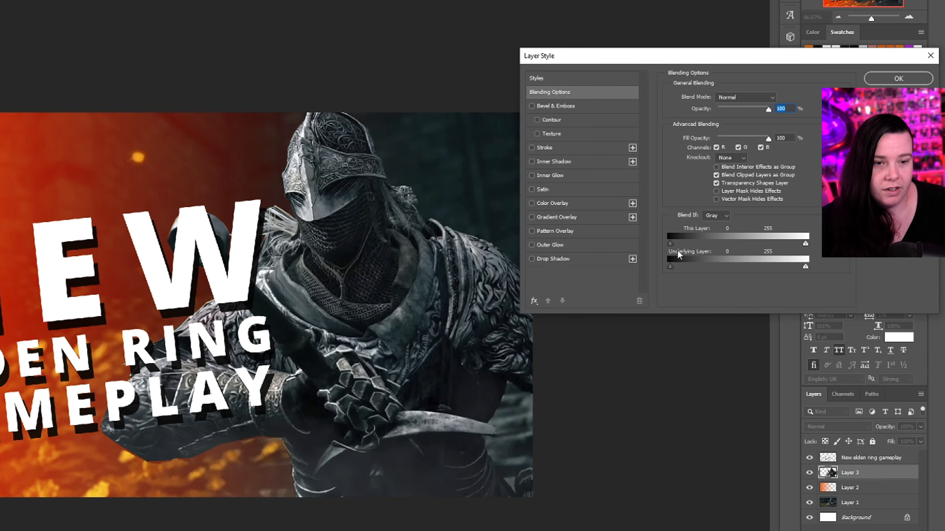
{"action": "left_click", "coordinate": [532, 258]}
{"action": "left_click", "coordinate": [566, 260]}
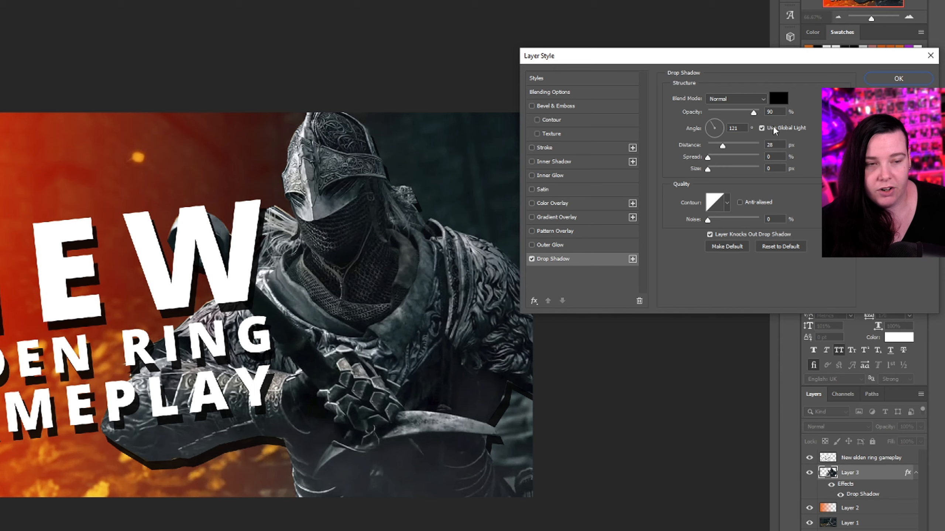
{"action": "left_click", "coordinate": [778, 98]}
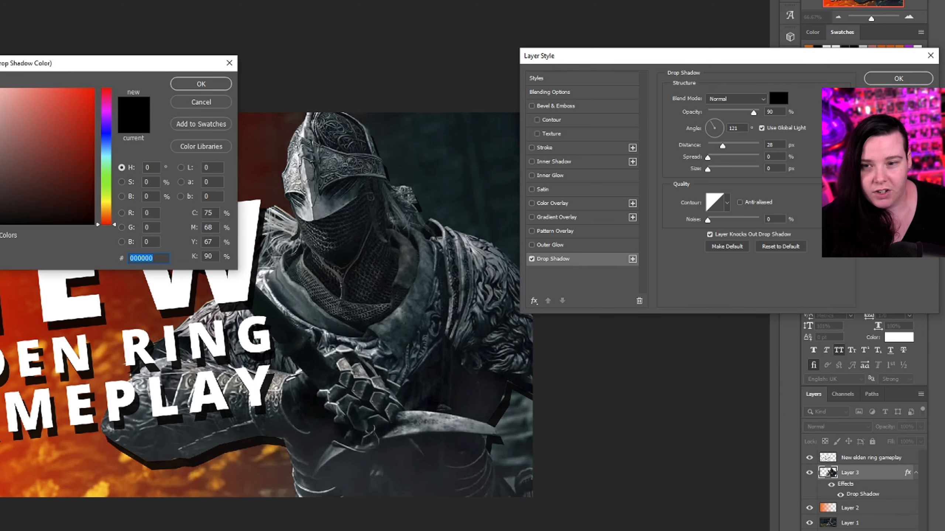
{"action": "type", "text": "ffffff"}
{"action": "left_click", "coordinate": [201, 84]}
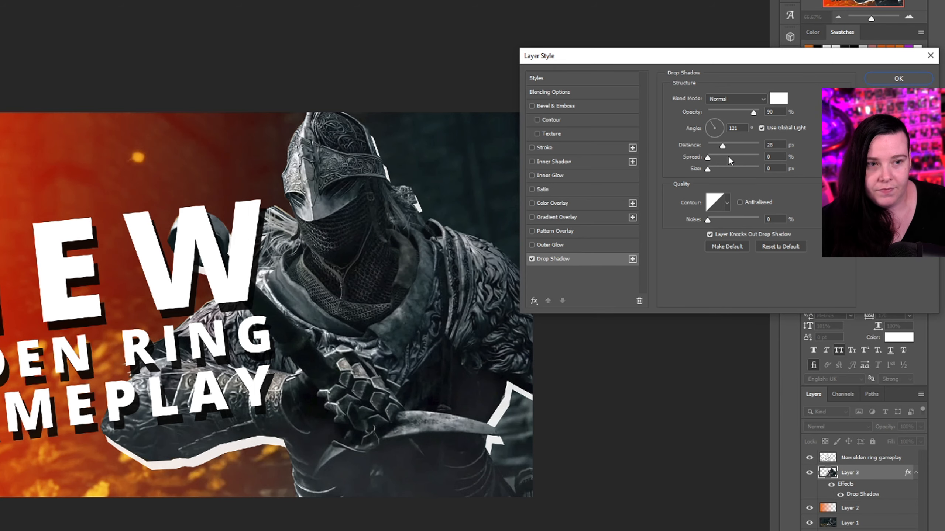
Set the knight's drop shadow to an angle of -130°, an opacity of 86% and a distance of 20 px.
{"action": "left_click_drag", "start_coordinate": [723, 129], "coordinate": [715, 138]}
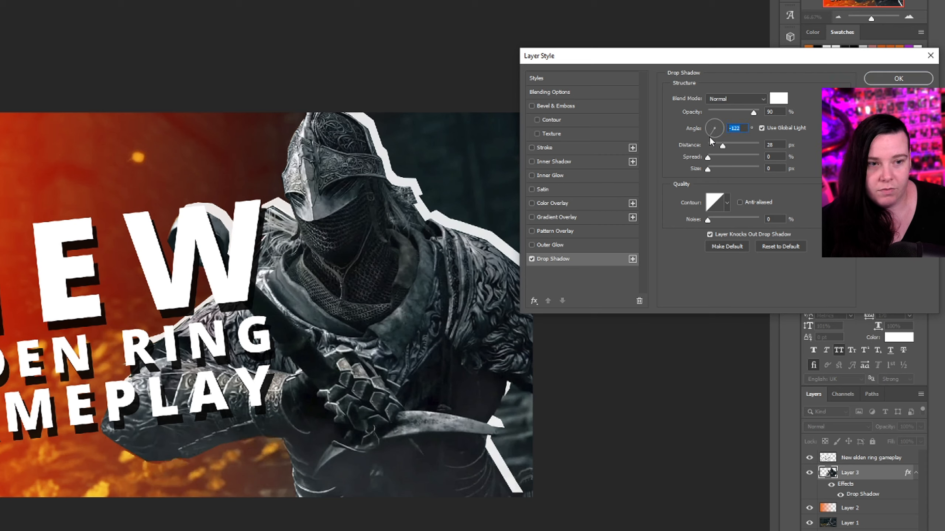
{"action": "left_click_drag", "start_coordinate": [709, 138], "coordinate": [711, 139]}
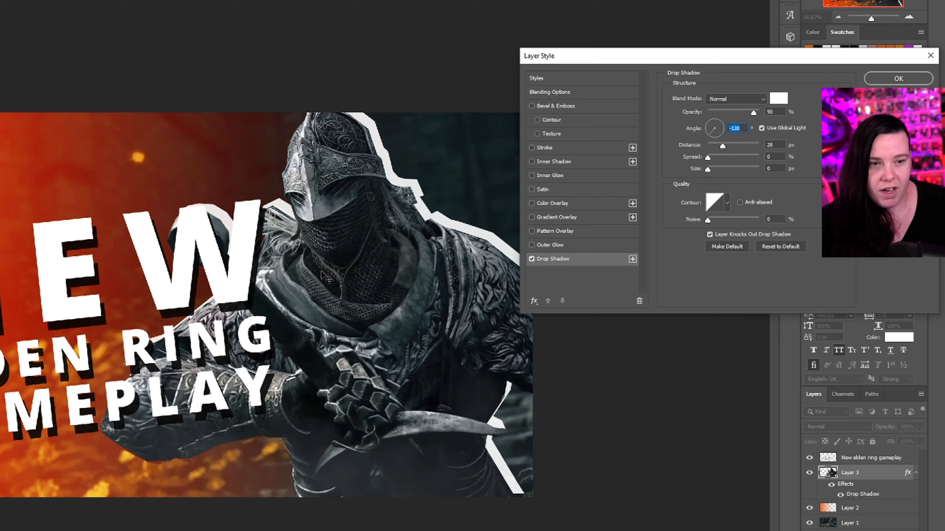
{"action": "left_click_drag", "start_coordinate": [753, 113], "coordinate": [751, 113]}
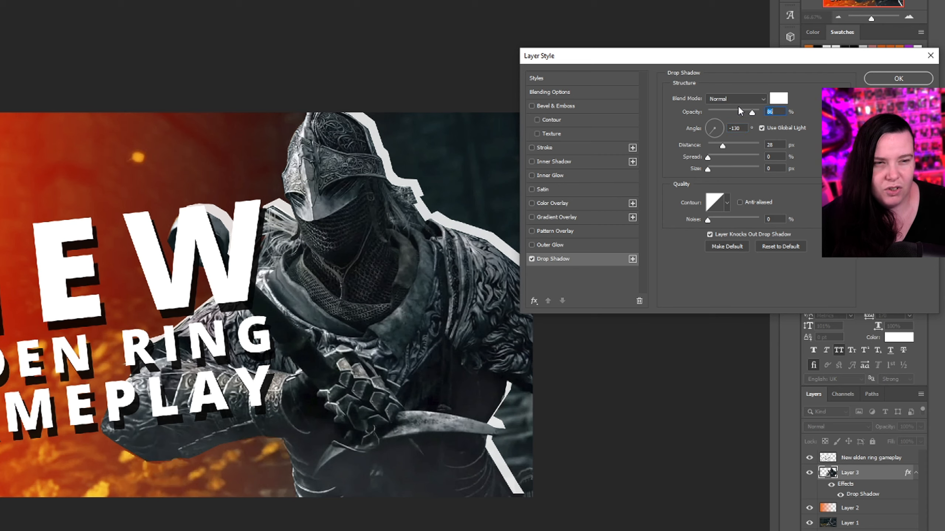
{"action": "left_click_drag", "start_coordinate": [722, 146], "coordinate": [719, 146]}
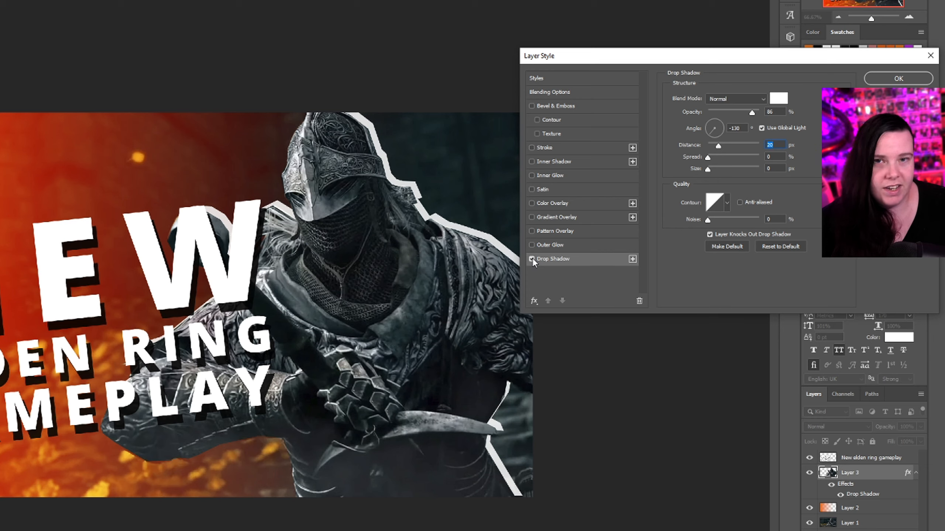
Try a white outside stroke on the knight in place of the drop shadow, testing sizes of 13 px and 1 px.
{"action": "left_click", "coordinate": [532, 259]}
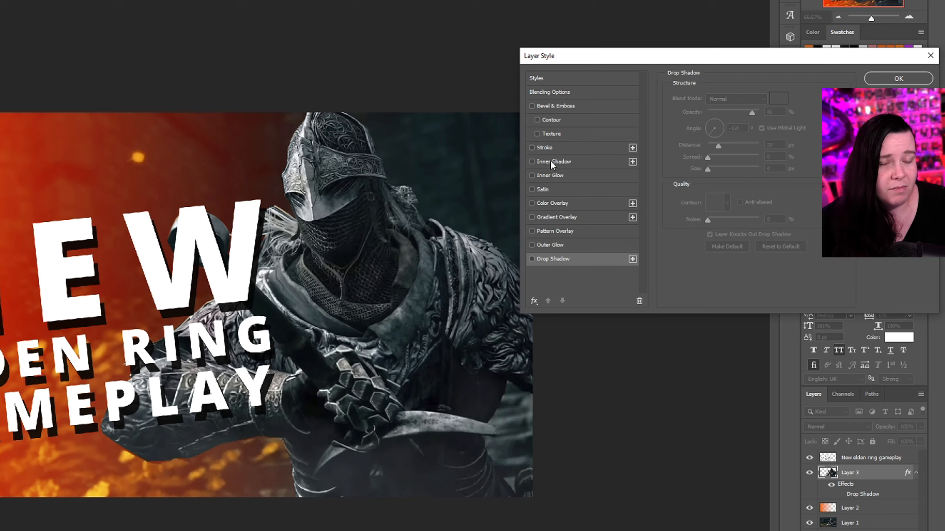
{"action": "left_click", "coordinate": [532, 147]}
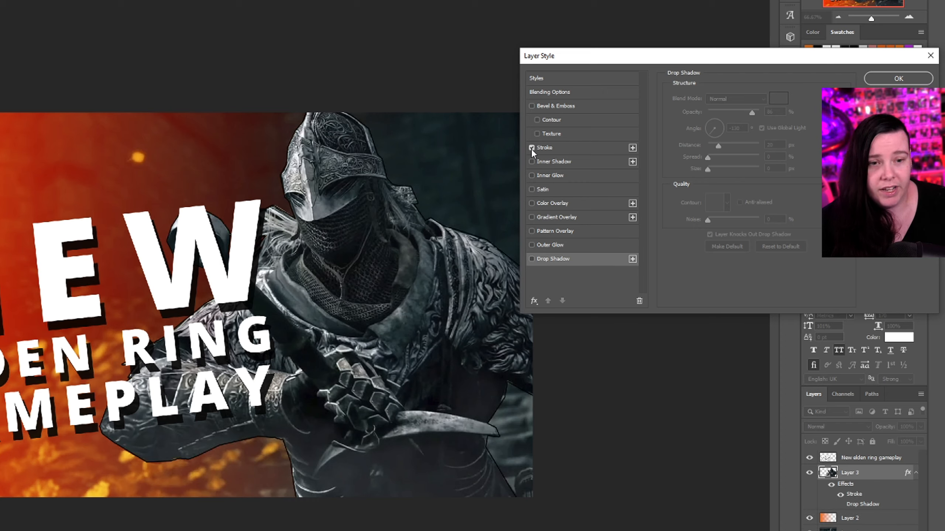
{"action": "left_click", "coordinate": [561, 145]}
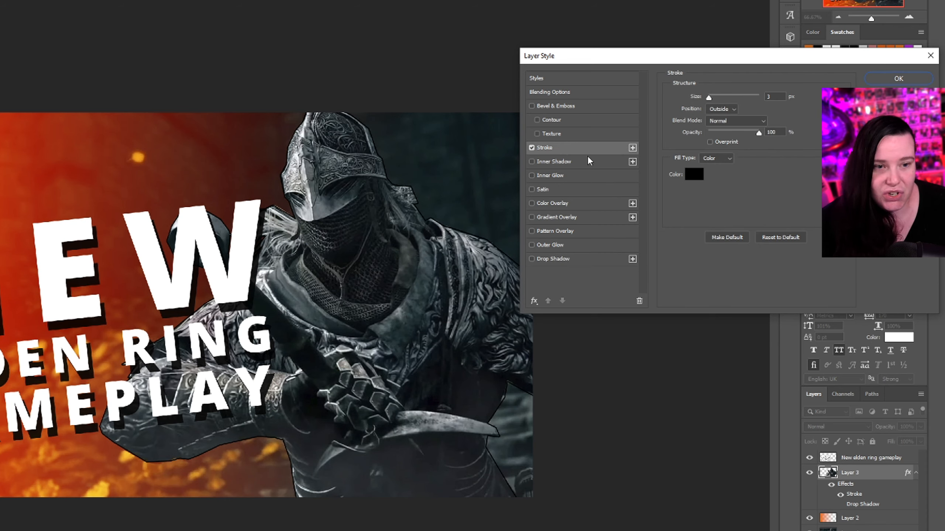
{"action": "left_click", "coordinate": [698, 178]}
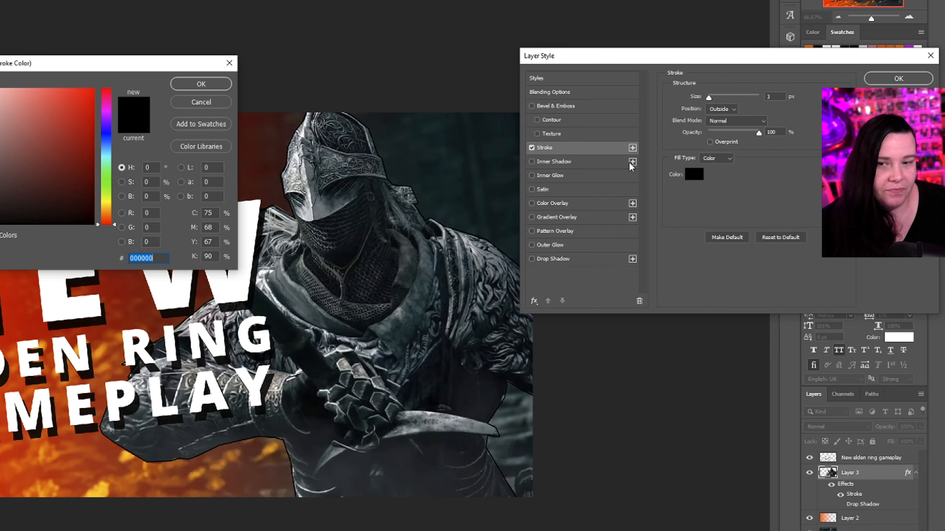
{"action": "left_click", "coordinate": [1, 90]}
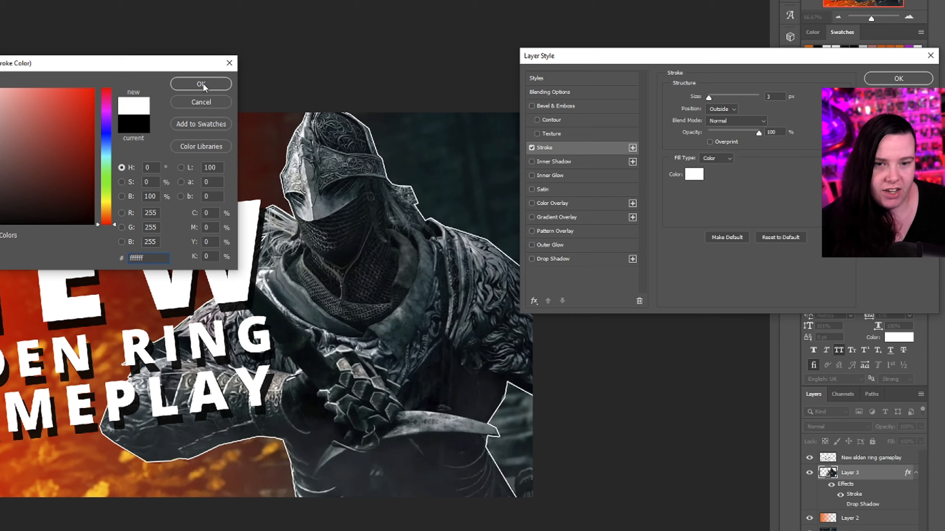
{"action": "left_click", "coordinate": [200, 83]}
{"action": "left_click_drag", "start_coordinate": [709, 97], "coordinate": [714, 99]}
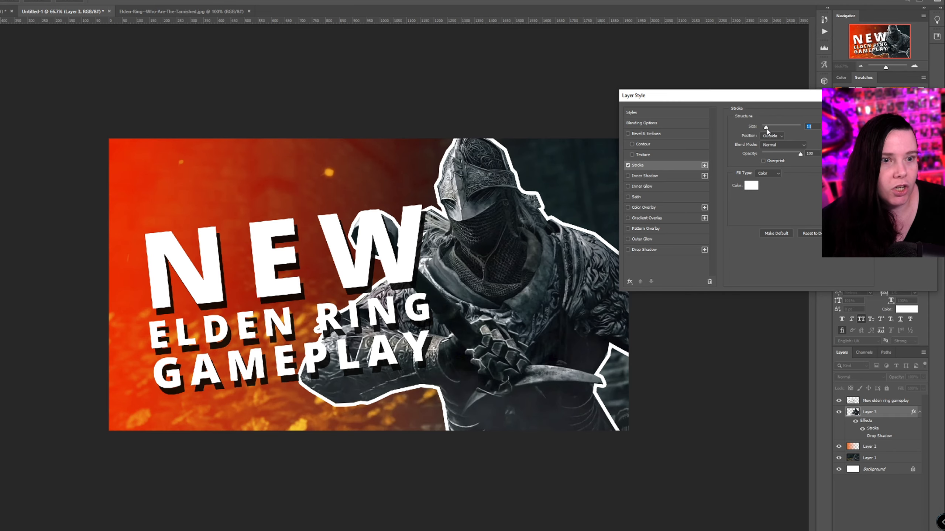
{"action": "left_click_drag", "start_coordinate": [766, 128], "coordinate": [762, 128]}
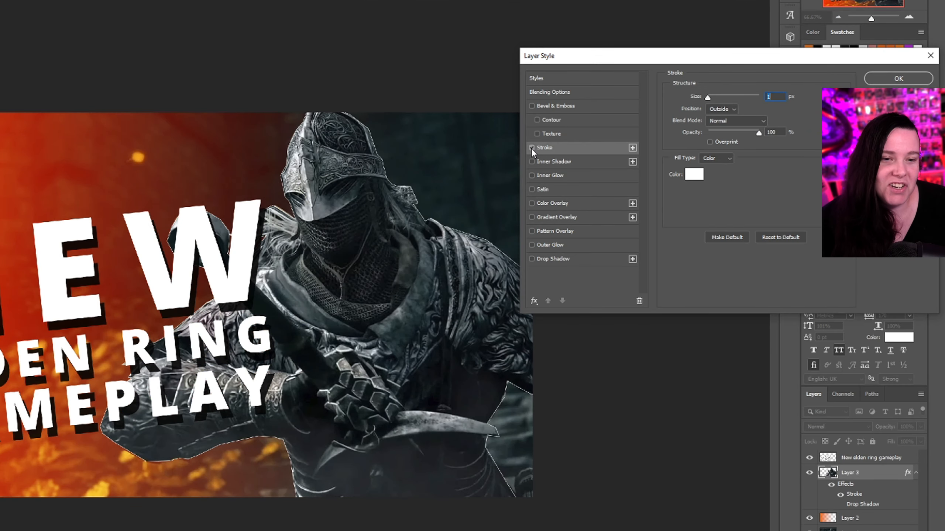
Turn off the knight's stroke, re-enable its white drop shadow and apply the layer style.
{"action": "left_click", "coordinate": [531, 147]}
{"action": "left_click", "coordinate": [531, 258]}
{"action": "left_click", "coordinate": [558, 259]}
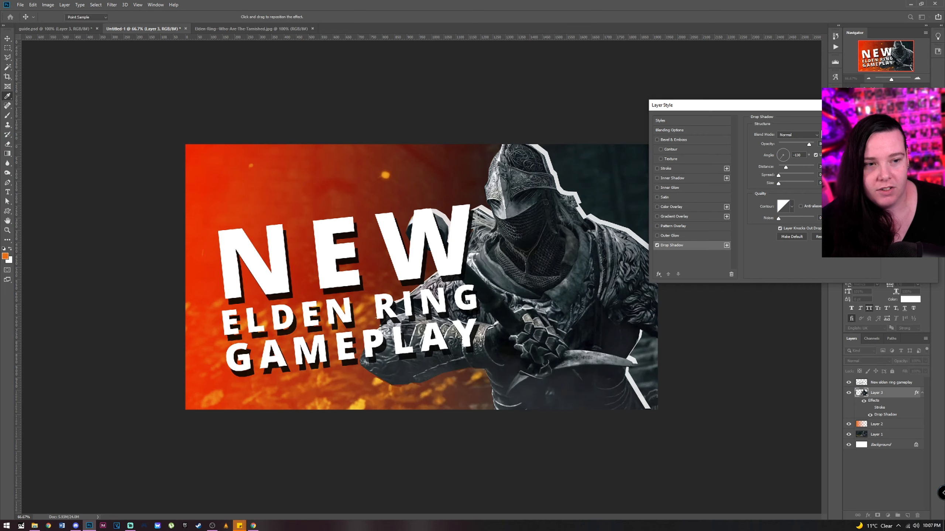
{"action": "left_click", "coordinate": [901, 76]}
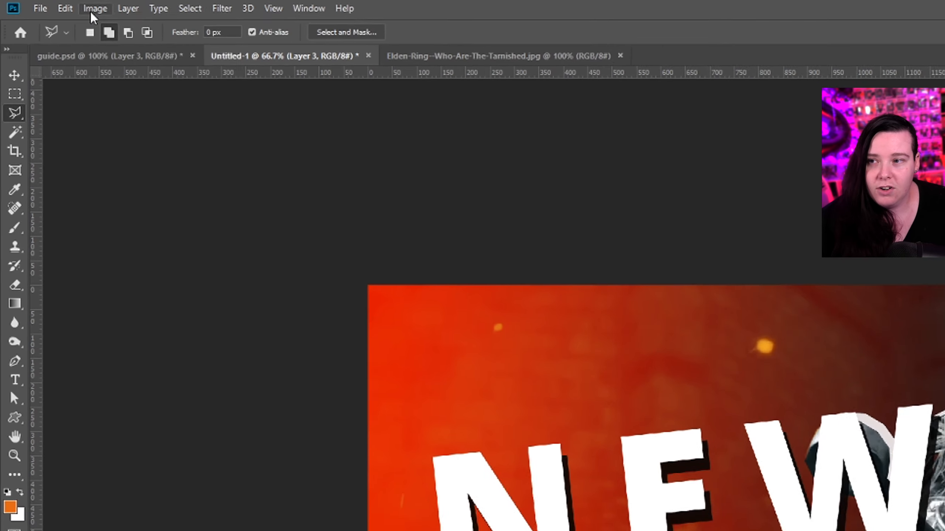
Adjust the knight layer's Levels with input values of 13 for shadows, 1.05 for midtones and 171 for highlights.
{"action": "left_click", "coordinate": [100, 9]}
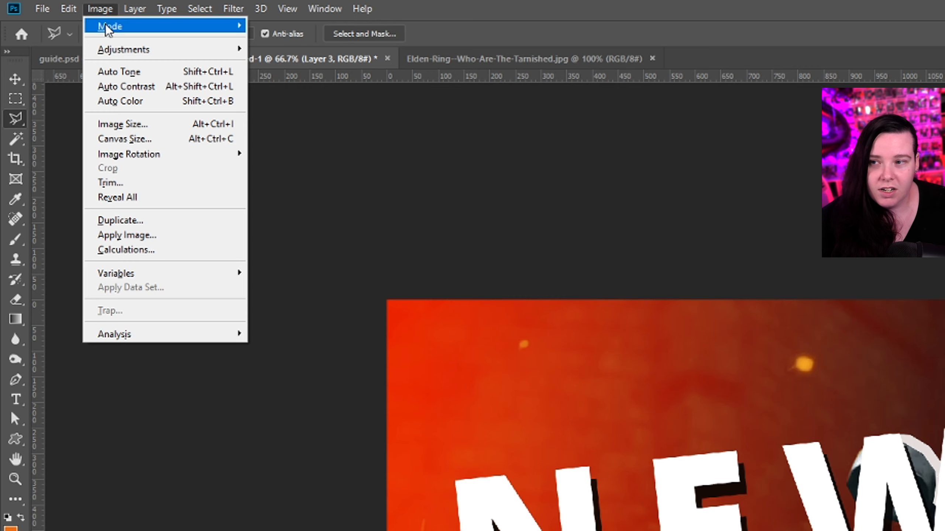
{"action": "mouse_move", "coordinate": [126, 53]}
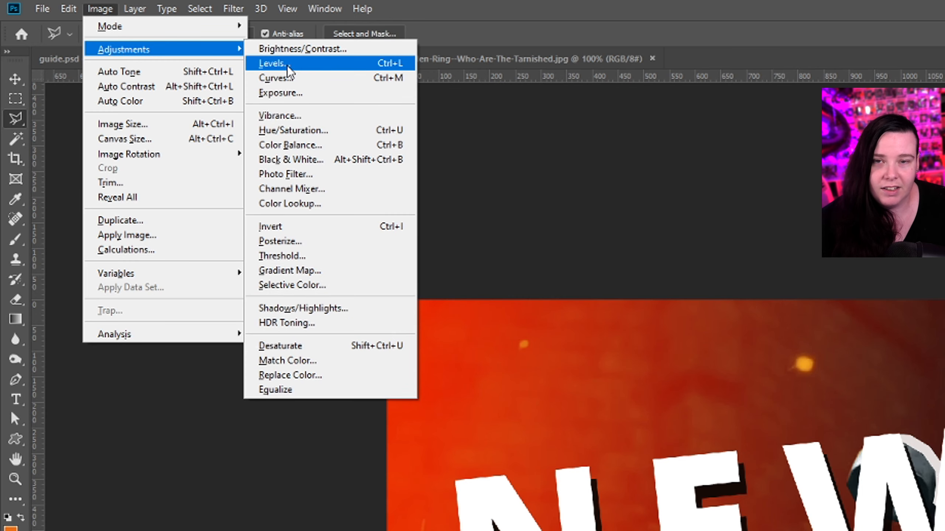
{"action": "left_click", "coordinate": [277, 63]}
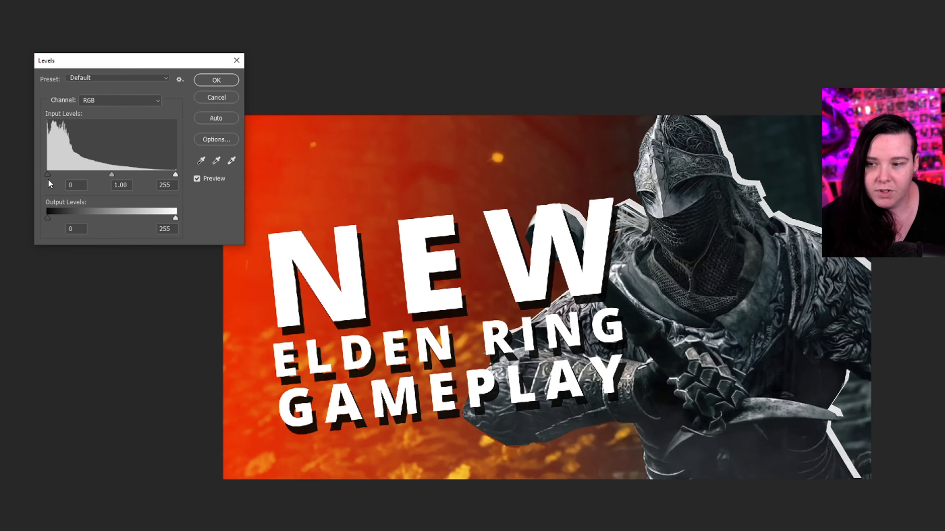
{"action": "left_click_drag", "start_coordinate": [118, 389], "coordinate": [129, 389]}
{"action": "left_click_drag", "start_coordinate": [51, 174], "coordinate": [54, 174]}
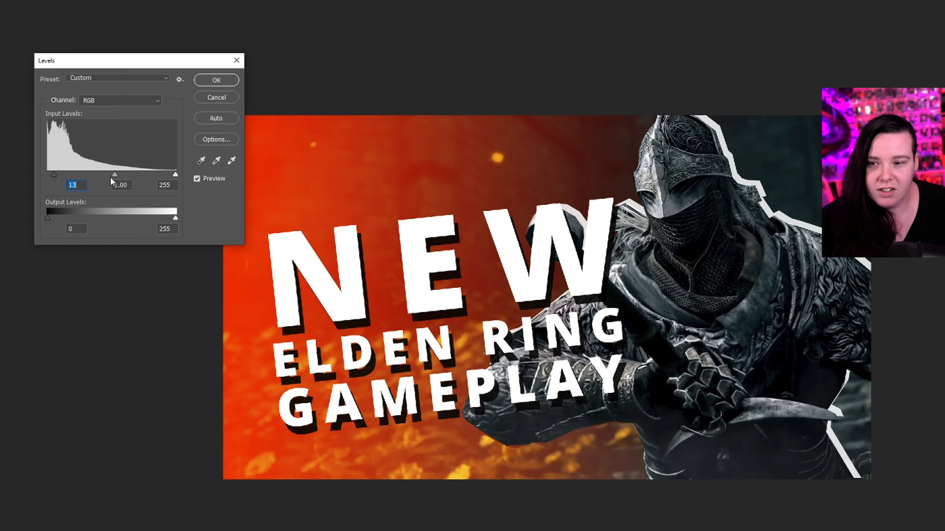
{"action": "left_click_drag", "start_coordinate": [176, 174], "coordinate": [96, 175]}
{"action": "left_click", "coordinate": [95, 175]}
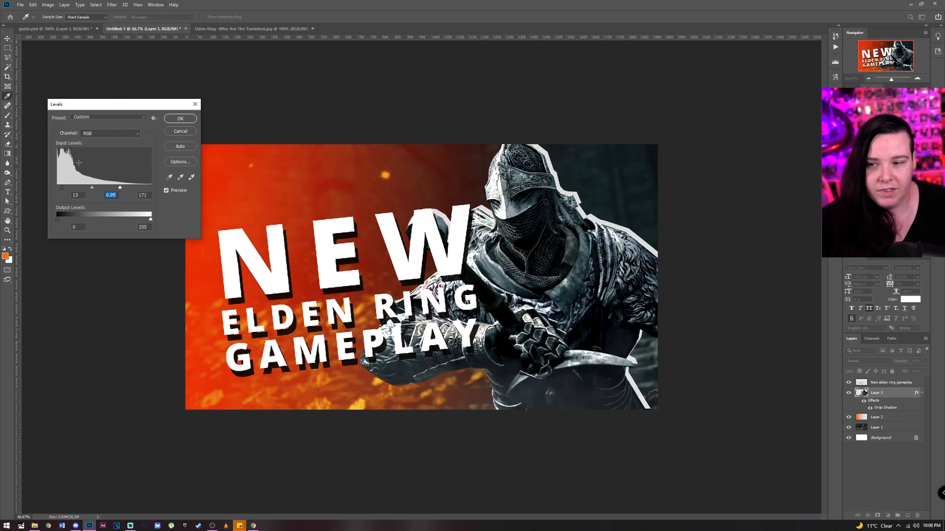
{"action": "left_click_drag", "start_coordinate": [93, 188], "coordinate": [93, 188]}
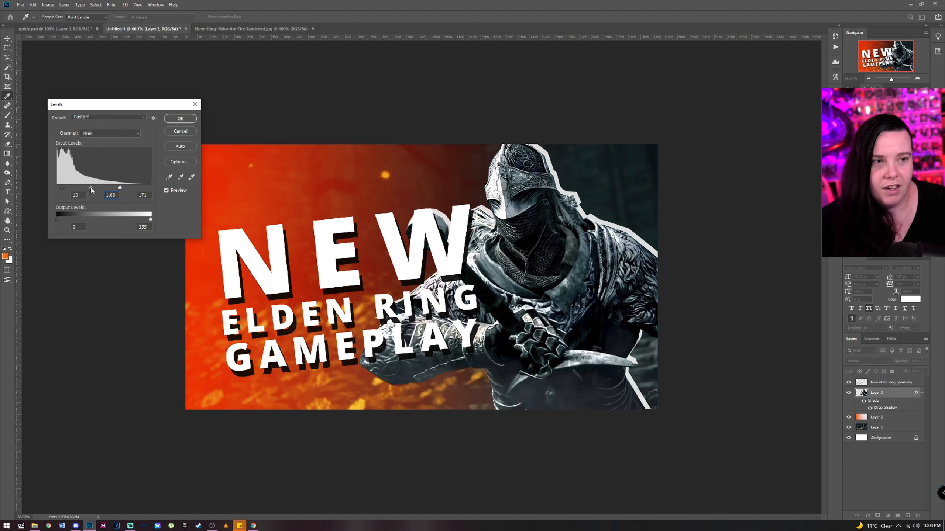
{"action": "left_click_drag", "start_coordinate": [91, 190], "coordinate": [91, 189]}
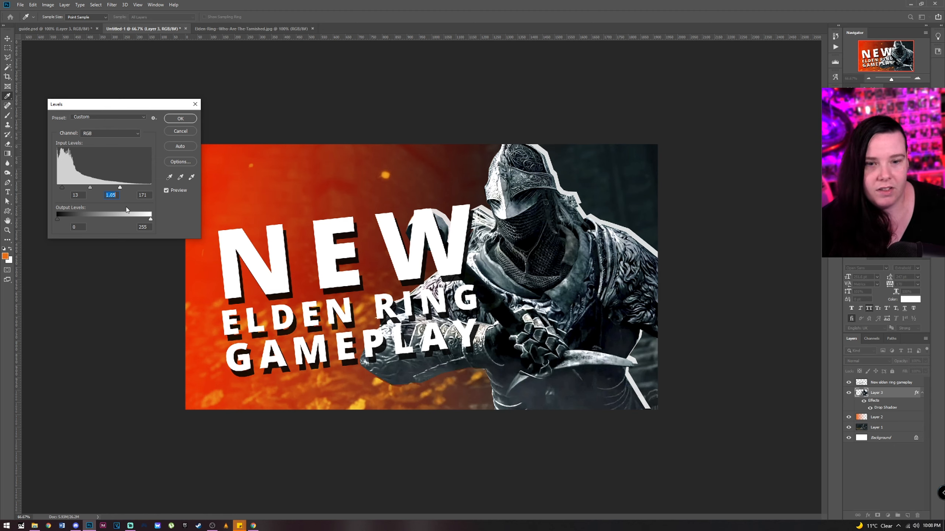
Compare the knight with and without the Levels preview, apply the adjustment and select the "New elden ring gameplay" layer.
{"action": "left_click", "coordinate": [166, 190]}
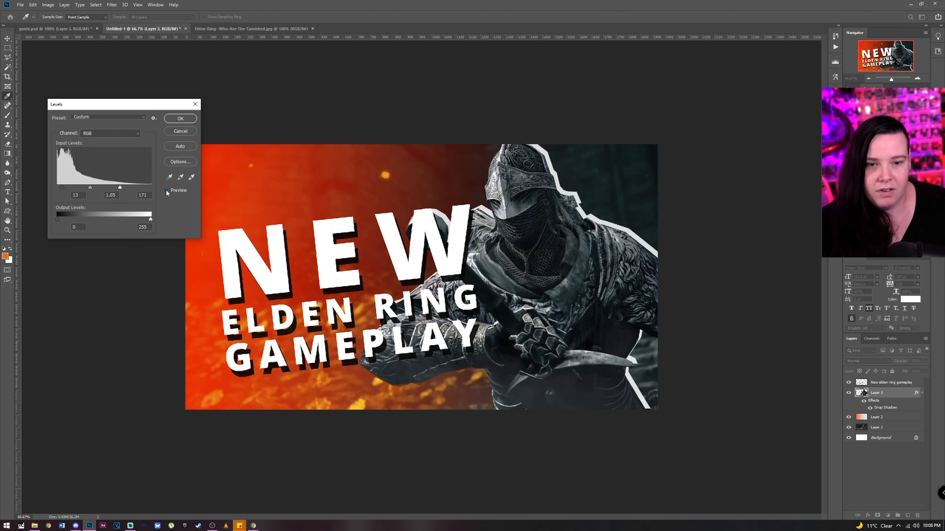
{"action": "left_click", "coordinate": [166, 190]}
{"action": "left_click", "coordinate": [166, 191]}
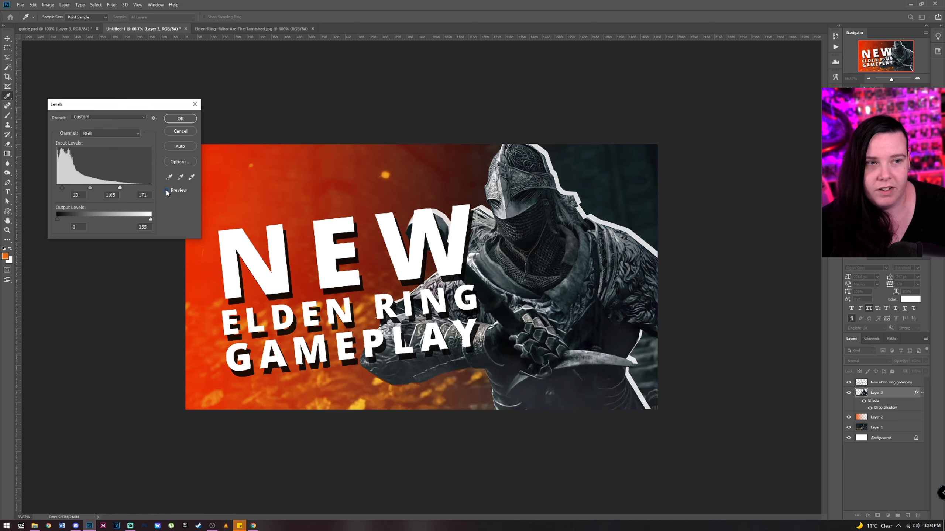
{"action": "left_click", "coordinate": [166, 190]}
{"action": "left_click", "coordinate": [166, 190]}
{"action": "left_click", "coordinate": [167, 190]}
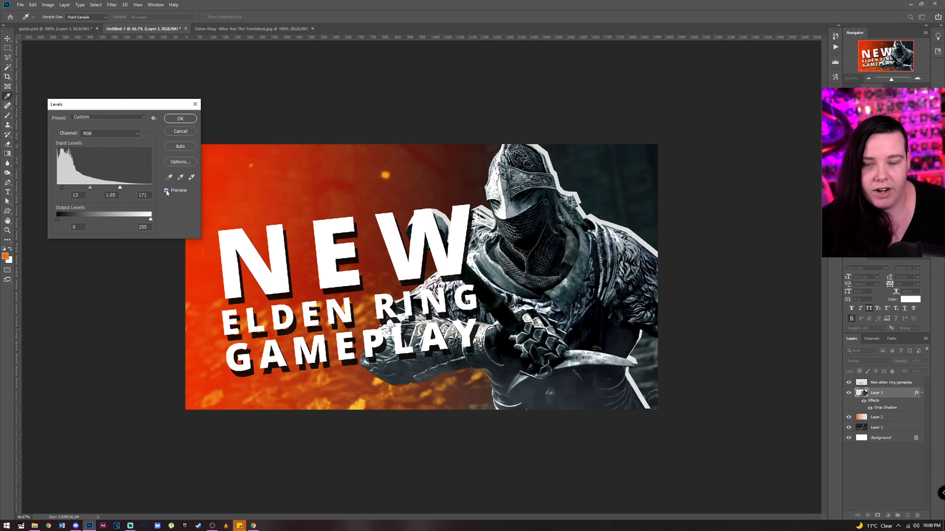
{"action": "left_click", "coordinate": [181, 119]}
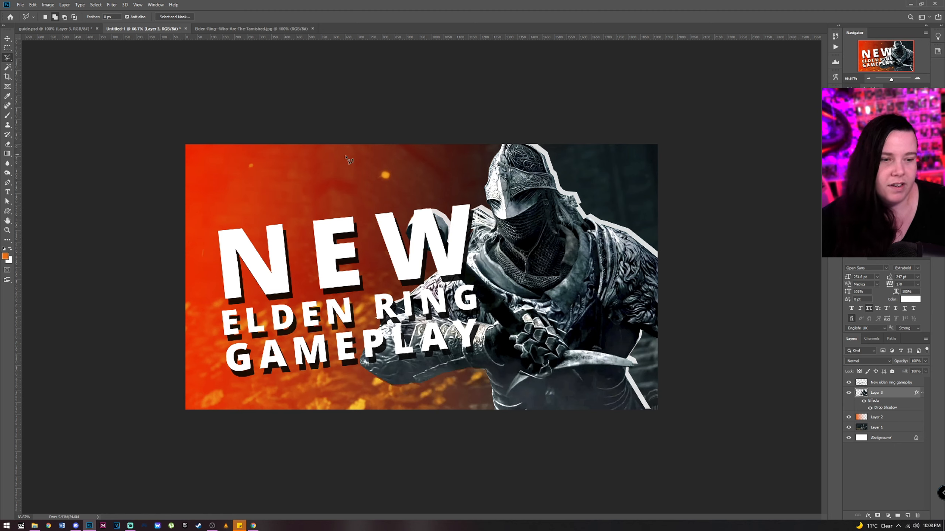
{"action": "left_click", "coordinate": [887, 383]}
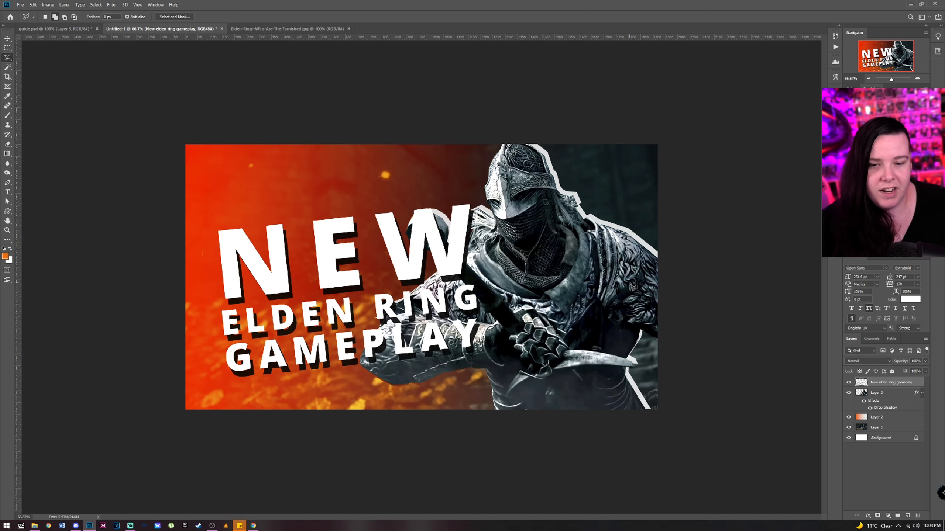
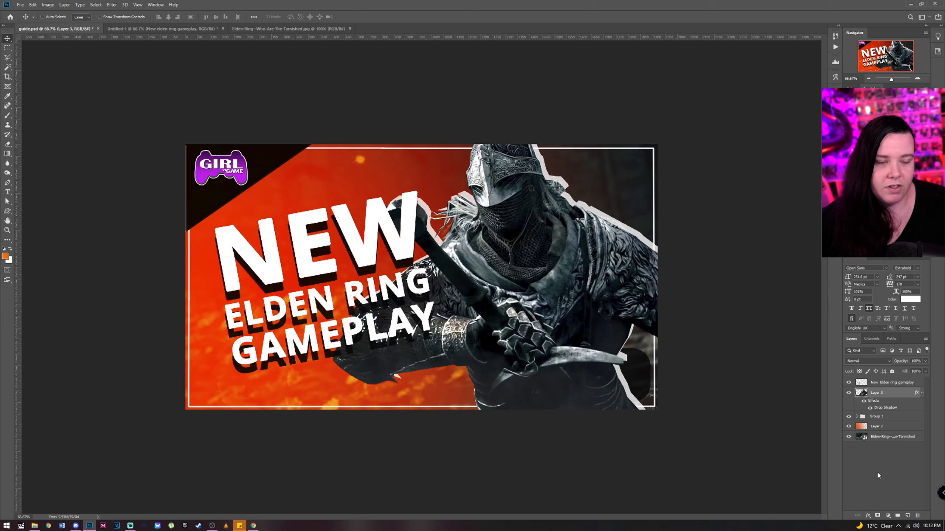
Check Group 1 in guide.psd by hiding and showing it, and return to the Untitled-1 document.
{"action": "left_click", "coordinate": [848, 417]}
{"action": "left_click", "coordinate": [848, 417]}
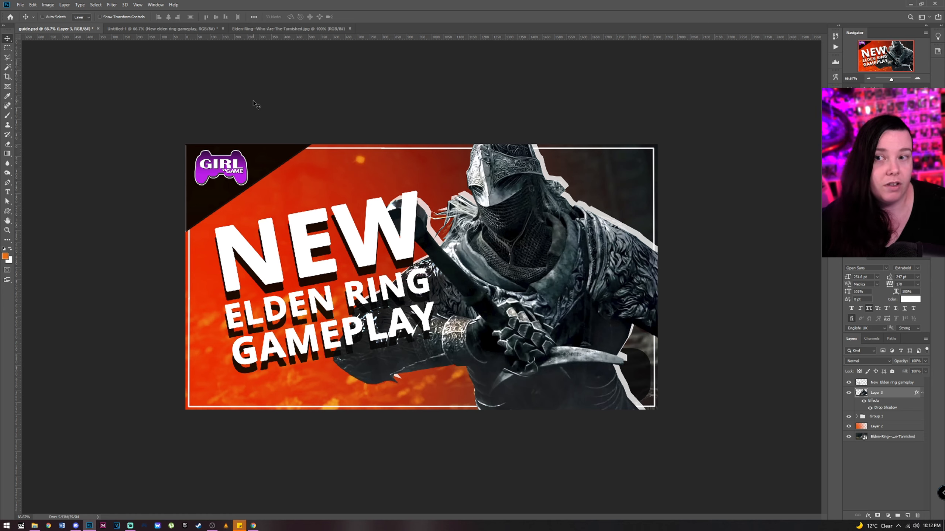
{"action": "left_click", "coordinate": [176, 29]}
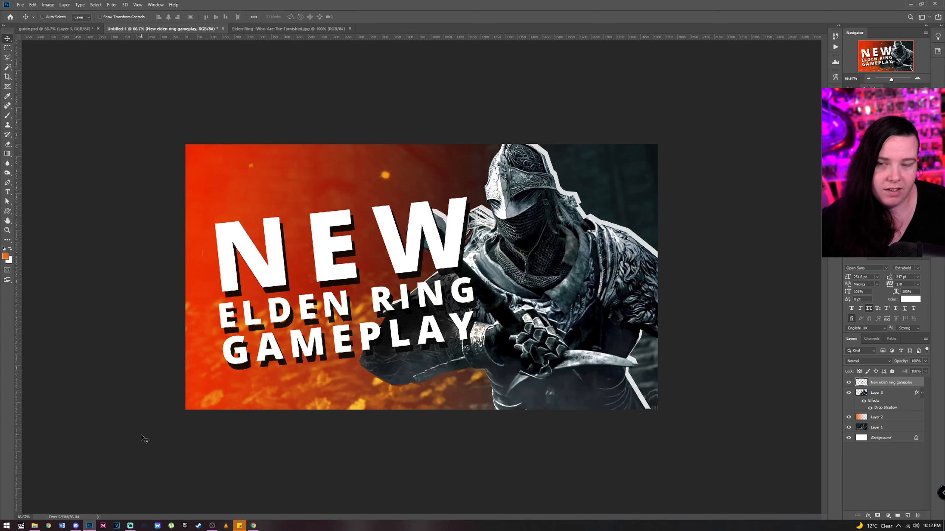
Switch to Photopea in the browser and create a 1920 x 1080 px project from the FB Event Image preset.
{"action": "left_click", "coordinate": [254, 526]}
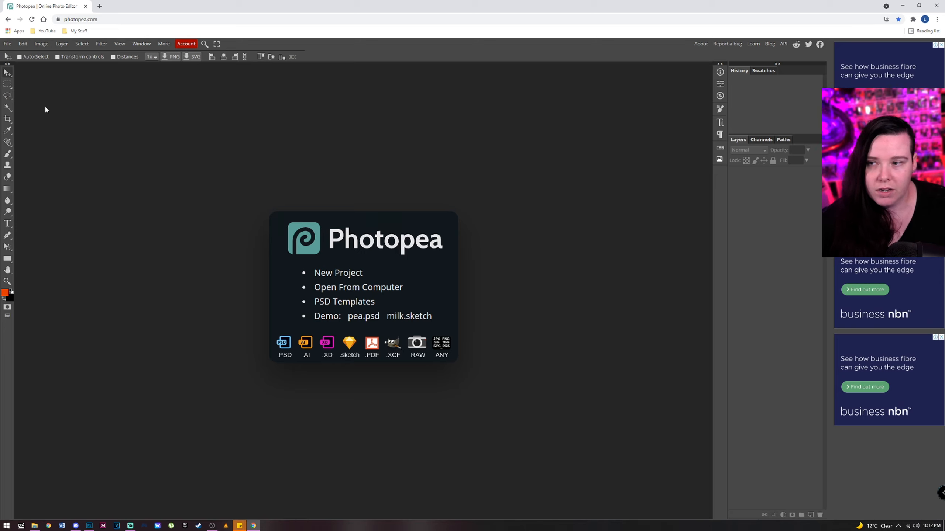
{"action": "left_click", "coordinate": [9, 45]}
{"action": "left_click", "coordinate": [18, 54]}
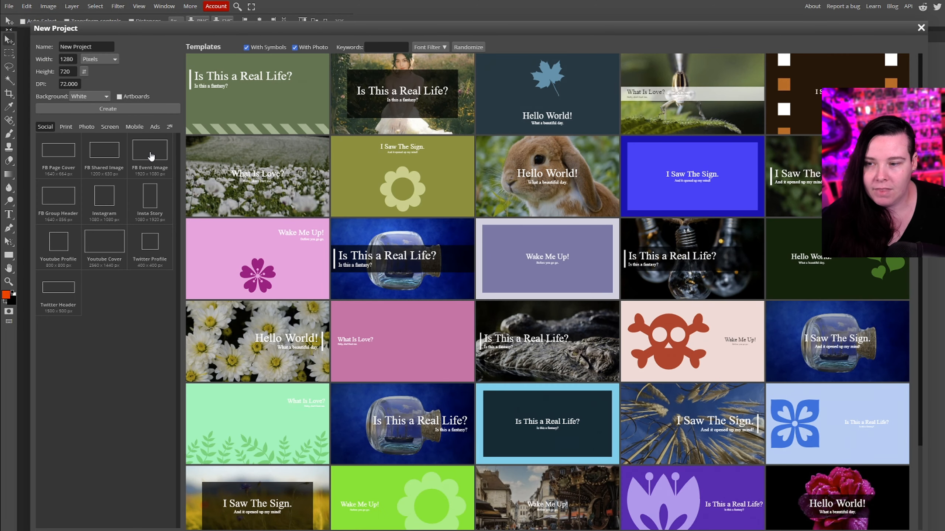
{"action": "left_click", "coordinate": [151, 158]}
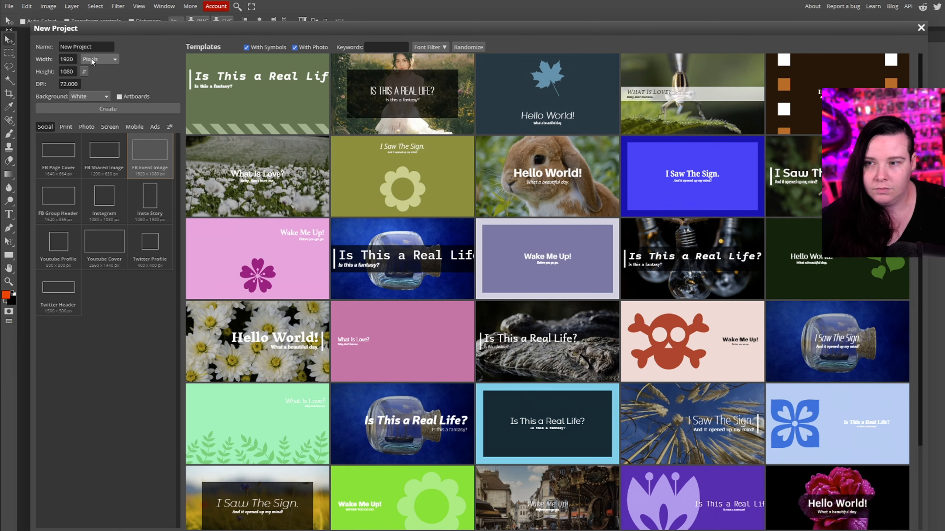
{"action": "left_click", "coordinate": [108, 109]}
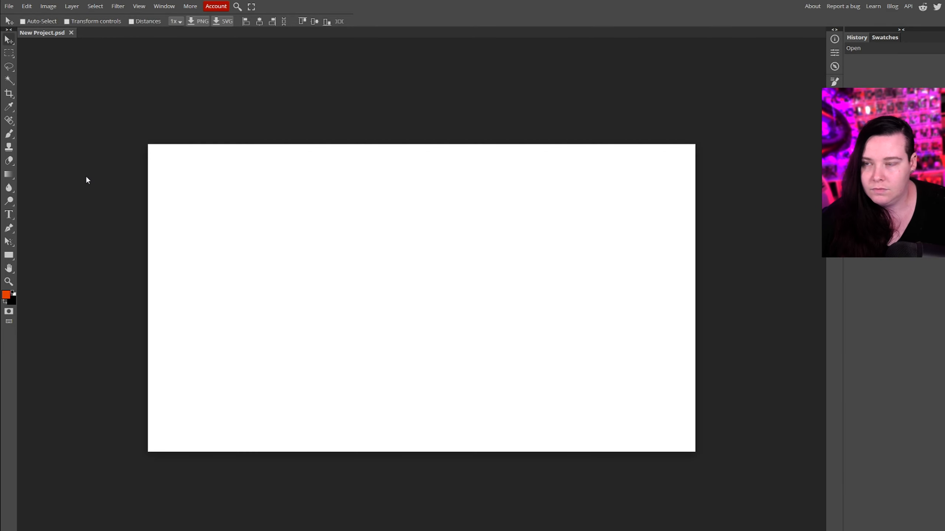
Place the Elden-Ring--Who-Are-The-Tarnished image from the guide folder, scaled to about 115% and shifted so it fills the canvas with the knight further right.
{"action": "key", "text": "alt+Tab"}
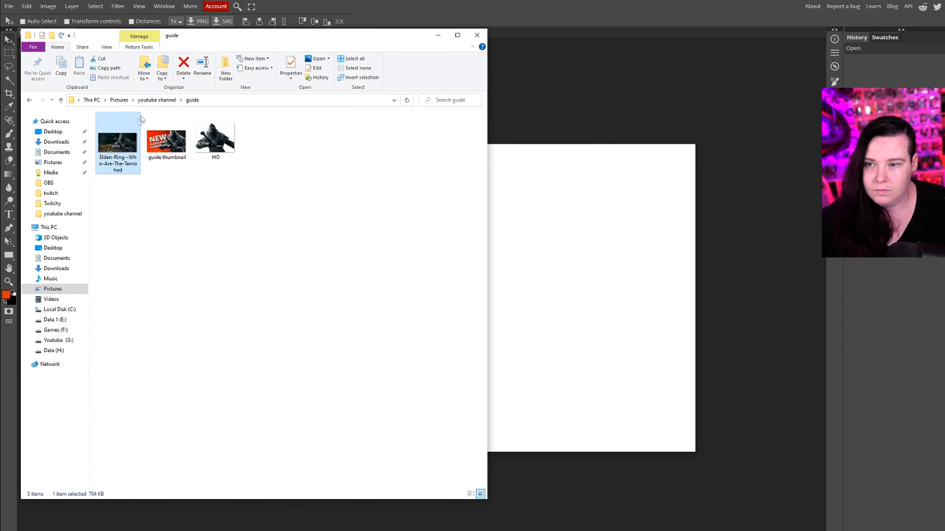
{"action": "left_click_drag", "start_coordinate": [119, 145], "coordinate": [554, 264]}
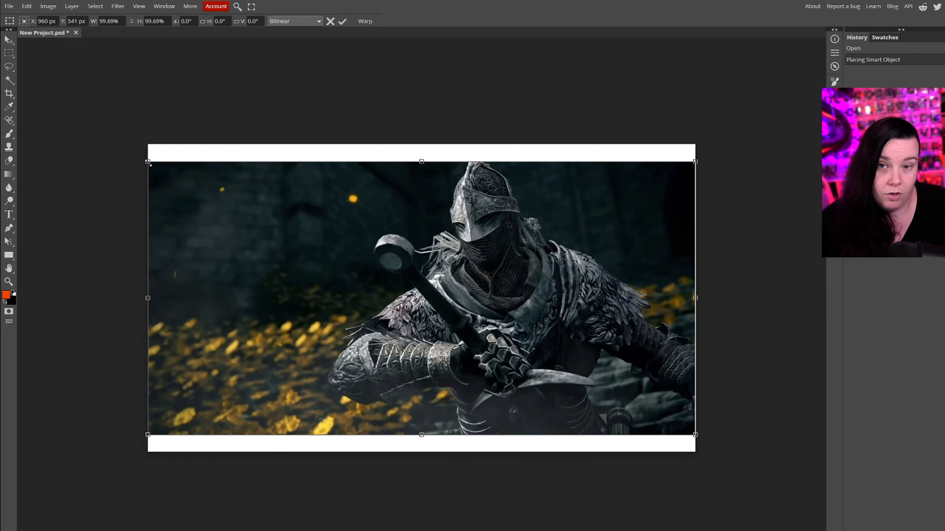
{"action": "left_click_drag", "start_coordinate": [147, 162], "coordinate": [81, 128]}
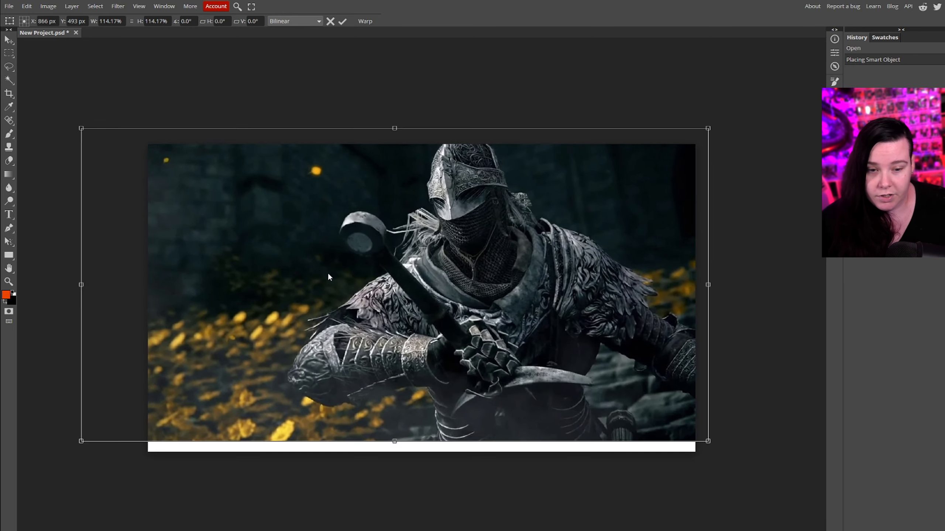
{"action": "left_click_drag", "start_coordinate": [328, 277], "coordinate": [308, 263]}
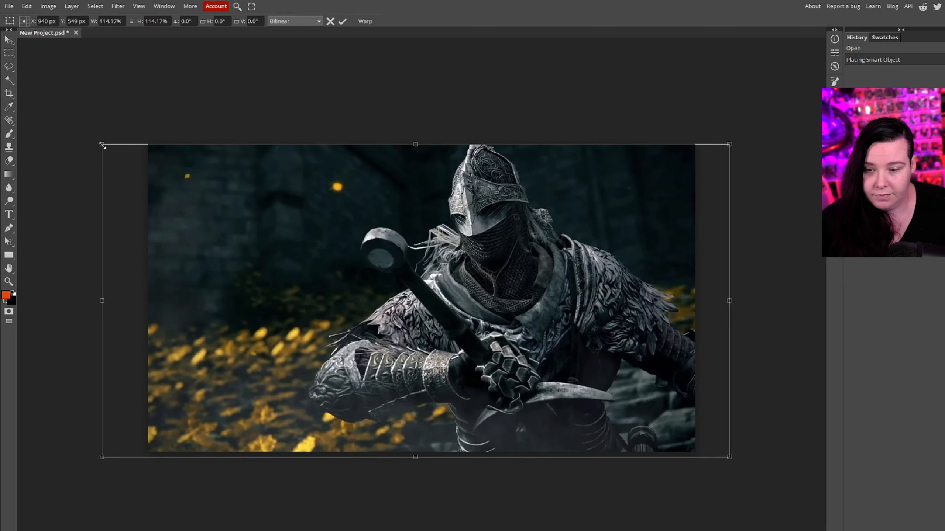
{"action": "left_click_drag", "start_coordinate": [102, 145], "coordinate": [99, 142]}
{"action": "left_click_drag", "start_coordinate": [235, 201], "coordinate": [269, 202]}
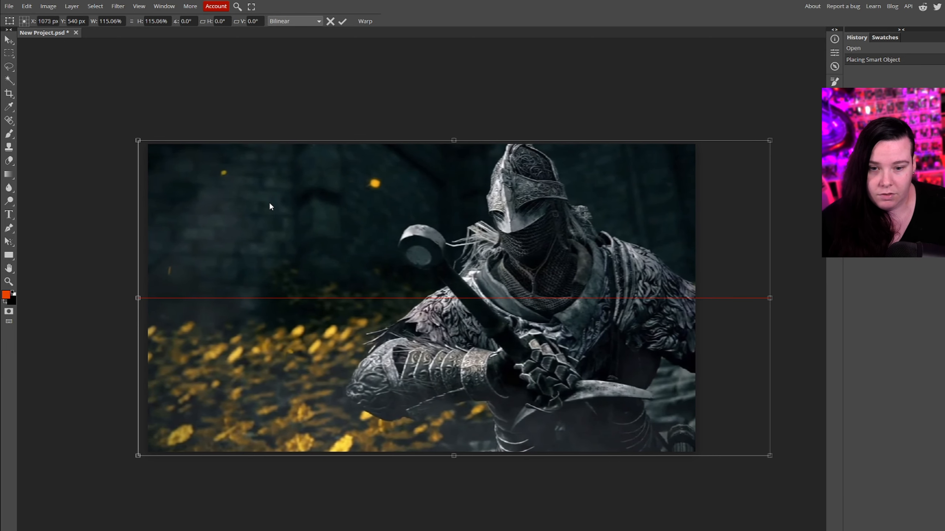
{"action": "key", "text": "Return"}
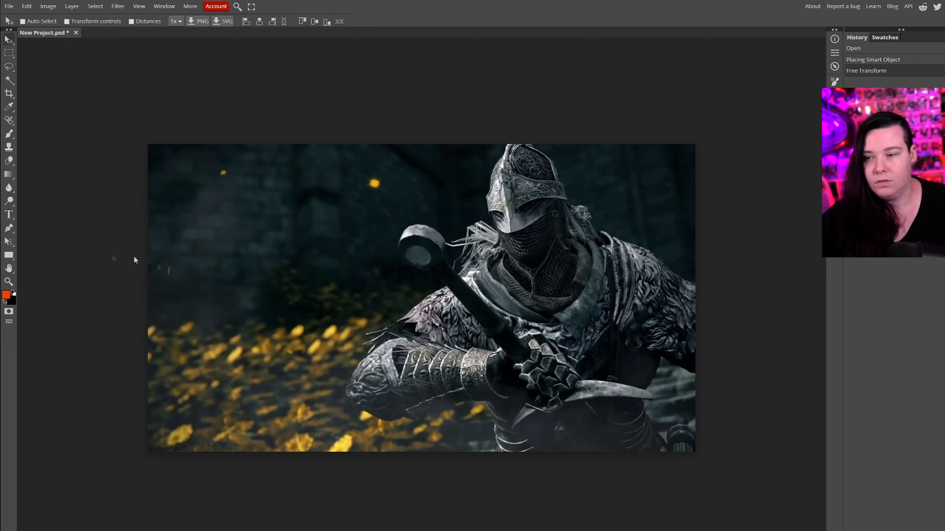
Add a text layer over the dark background reading "new", "elden ring" and "gameplay" on three lines.
{"action": "left_click", "coordinate": [9, 216]}
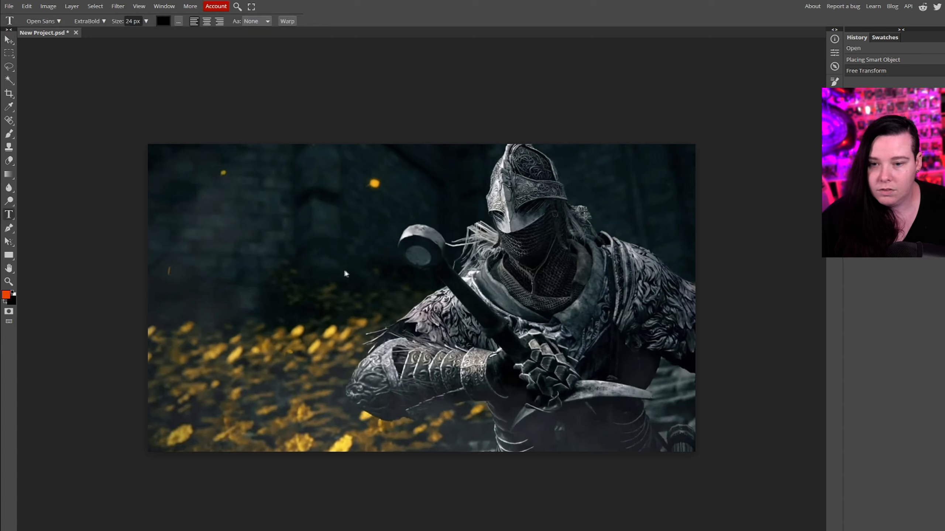
{"action": "left_click", "coordinate": [268, 273]}
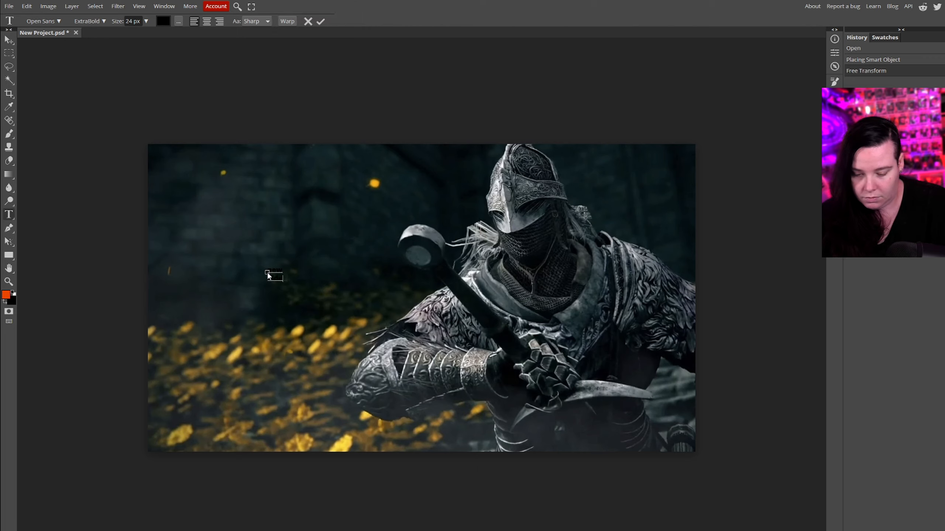
{"action": "type", "text": "new elden ring"}
{"action": "key", "text": "Return"}
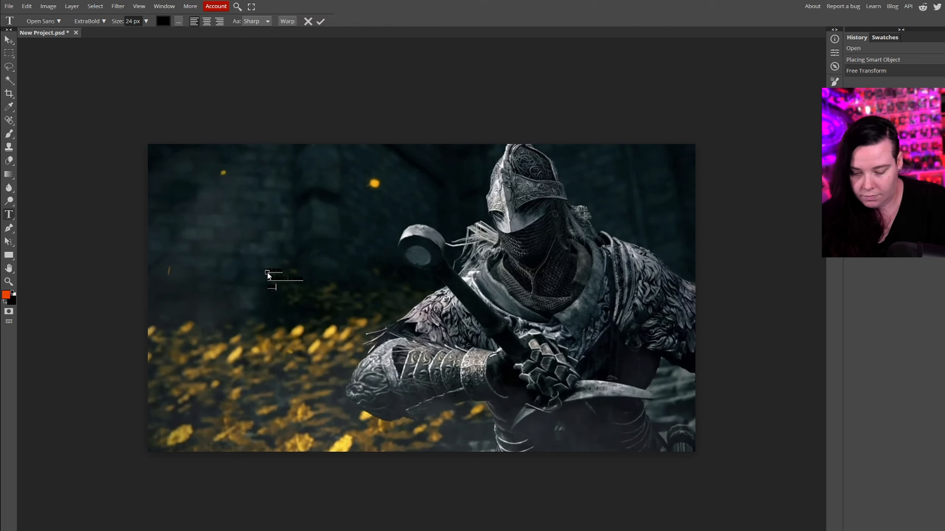
{"action": "type", "text": "gameplay"}
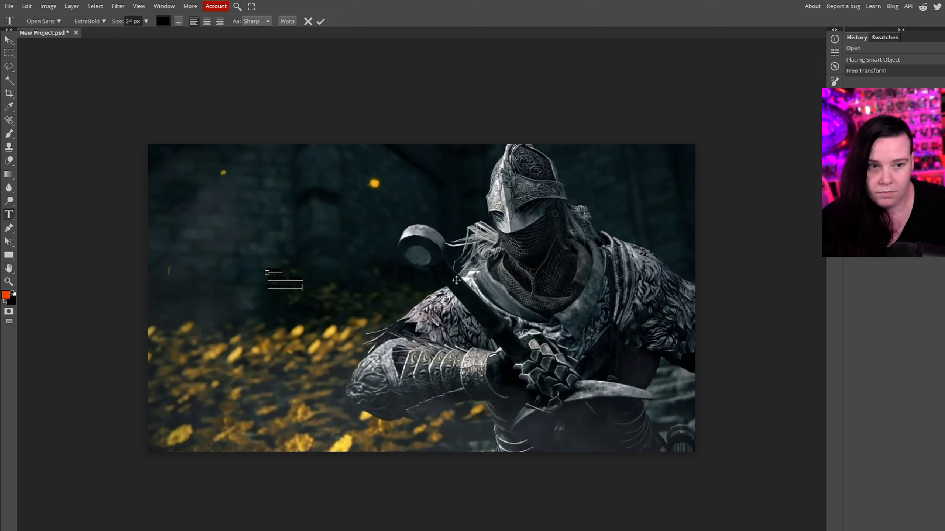
Set all of the title text to 189 px and all caps.
{"action": "key", "text": "ctrl+a"}
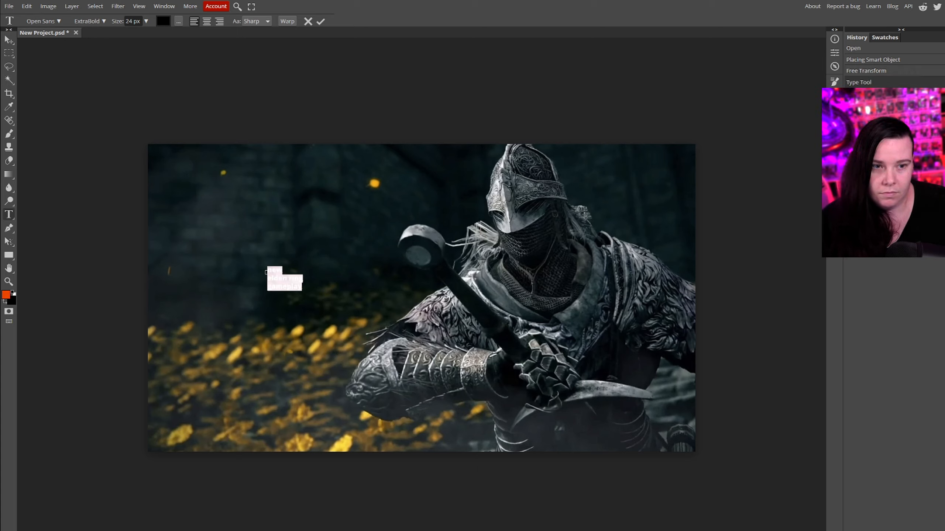
{"action": "left_click", "coordinate": [835, 81]}
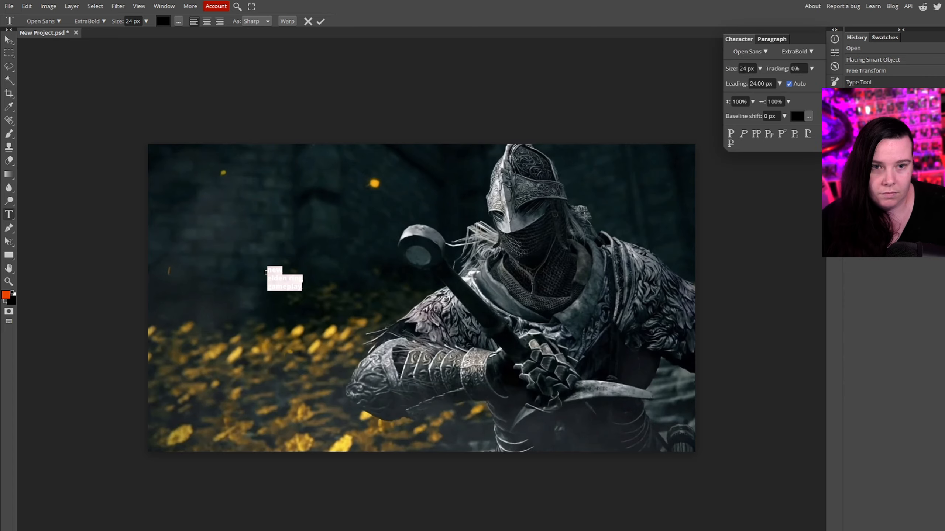
{"action": "left_click_drag", "start_coordinate": [731, 68], "coordinate": [789, 84]}
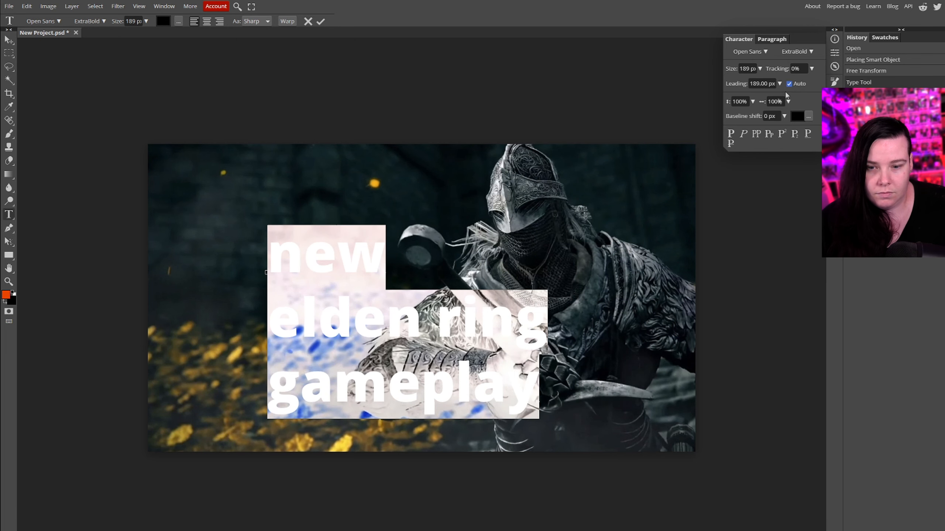
{"action": "left_click", "coordinate": [755, 133]}
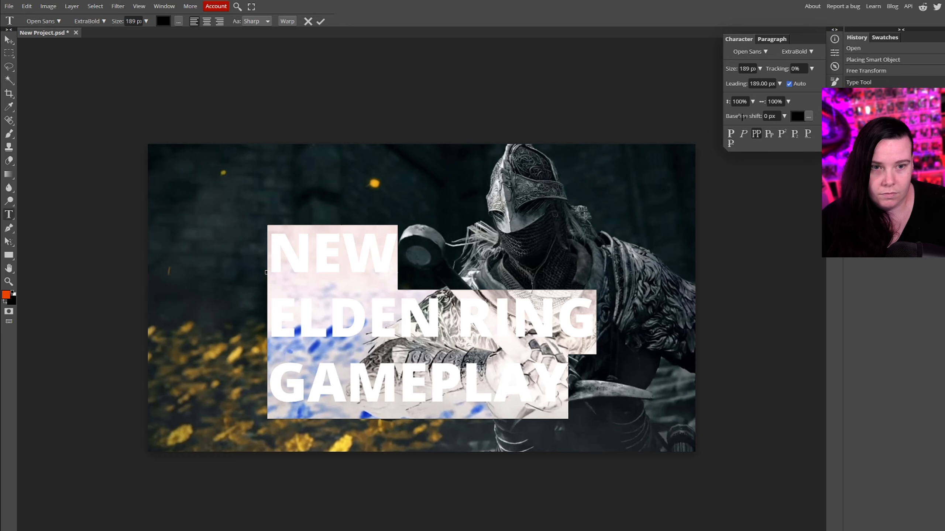
Enlarge the word NEW to 485 px and GAMEPLAY to 209 px so both match the width of ELDEN RING.
{"action": "left_click_drag", "start_coordinate": [396, 253], "coordinate": [265, 238]}
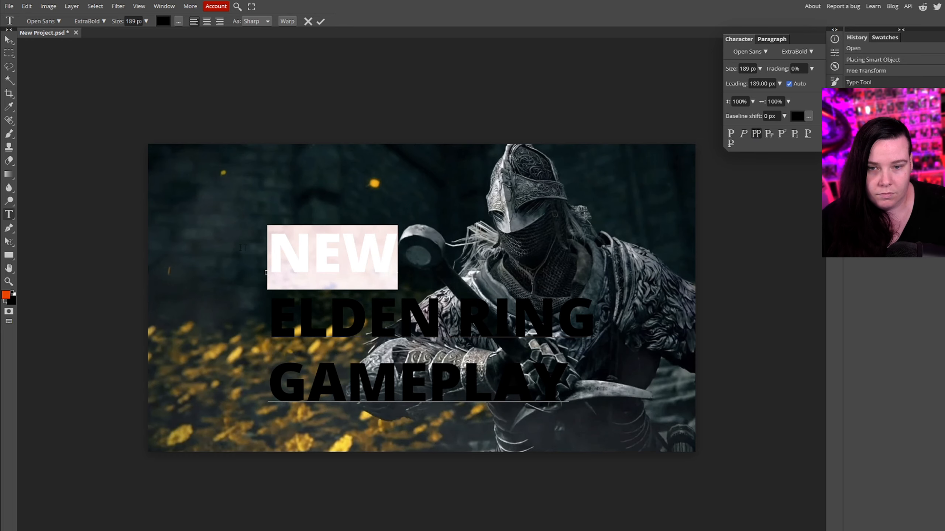
{"action": "left_click_drag", "start_coordinate": [731, 68], "coordinate": [834, 84]}
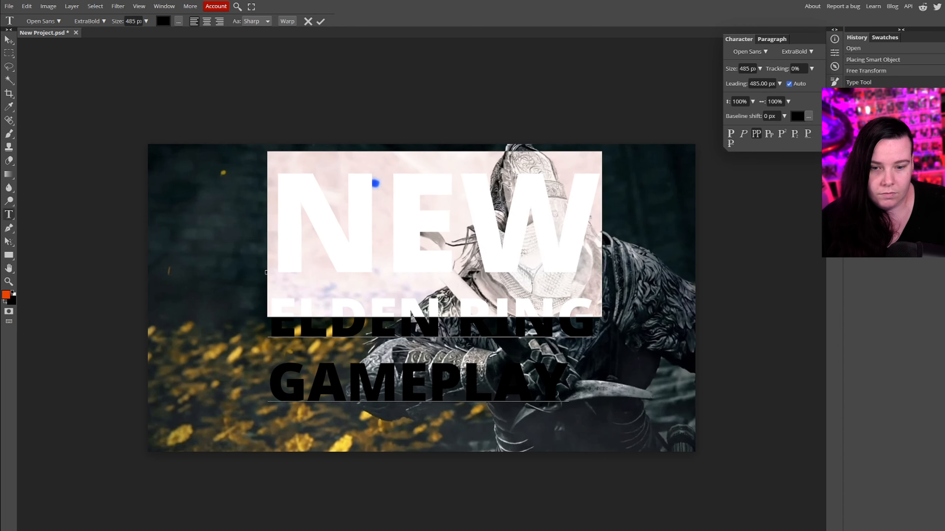
{"action": "left_click_drag", "start_coordinate": [571, 387], "coordinate": [267, 387]}
{"action": "left_click_drag", "start_coordinate": [730, 69], "coordinate": [739, 70]}
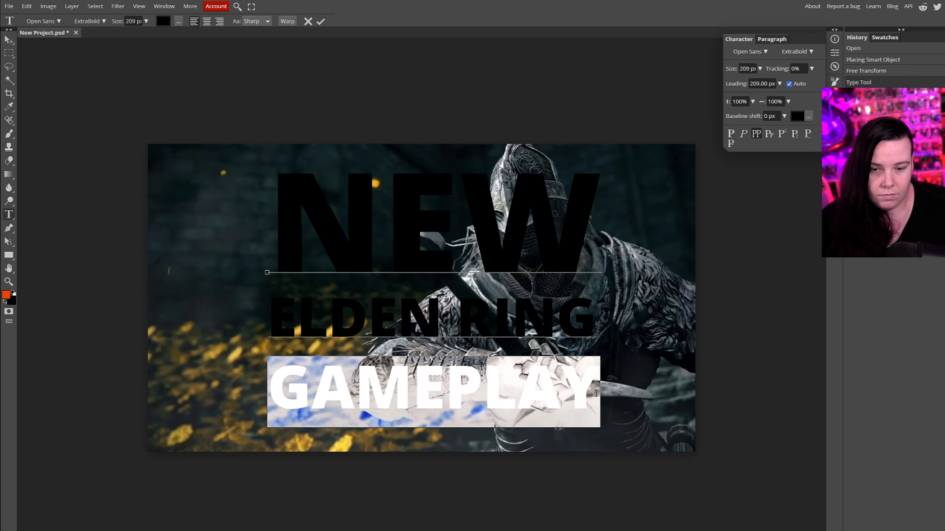
Colour the whole title white and set its leading to 189 px.
{"action": "left_click_drag", "start_coordinate": [595, 399], "coordinate": [276, 218]}
{"action": "left_click", "coordinate": [797, 117]}
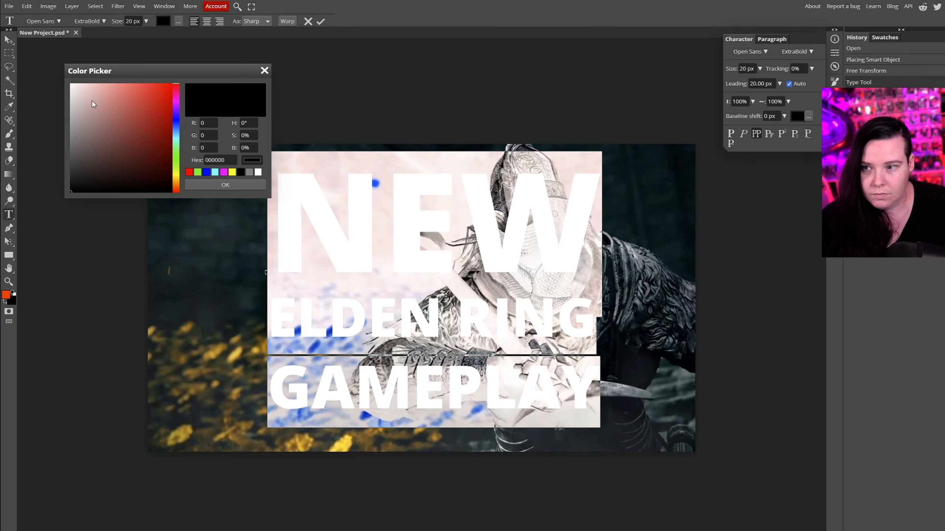
{"action": "left_click", "coordinate": [71, 84]}
{"action": "left_click", "coordinate": [235, 187]}
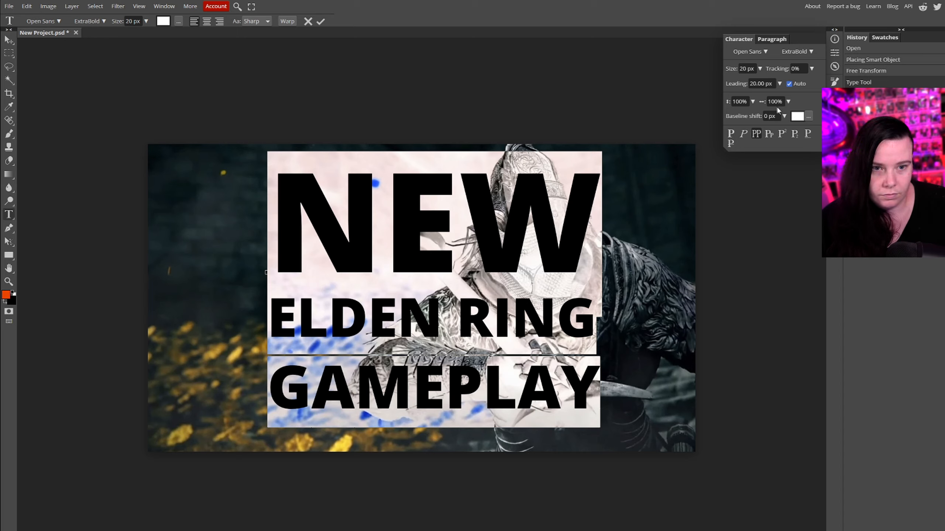
{"action": "left_click_drag", "start_coordinate": [744, 83], "coordinate": [828, 86]}
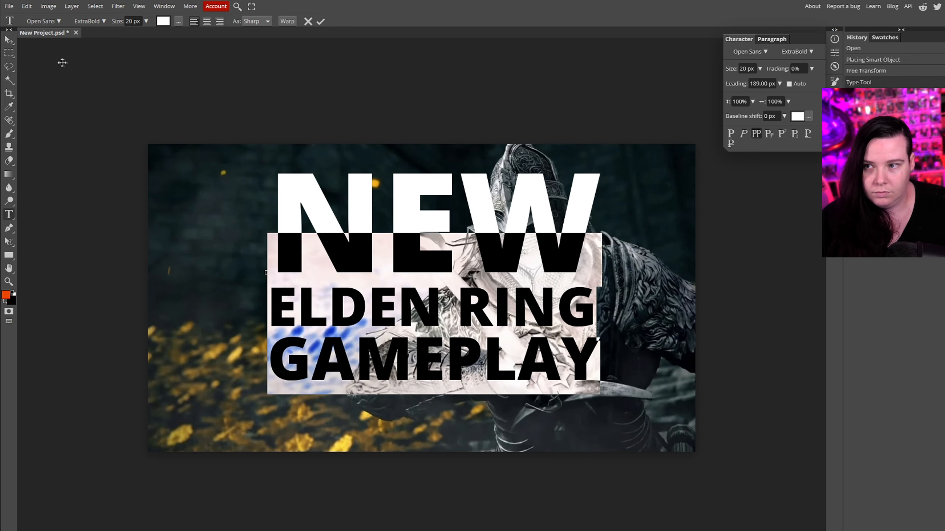
Move the title beside the knight, scale it down and rotate it about -5.3° with Free Transform.
{"action": "left_click", "coordinate": [9, 40]}
{"action": "left_click_drag", "start_coordinate": [440, 245], "coordinate": [362, 259]}
{"action": "left_click", "coordinate": [27, 6]}
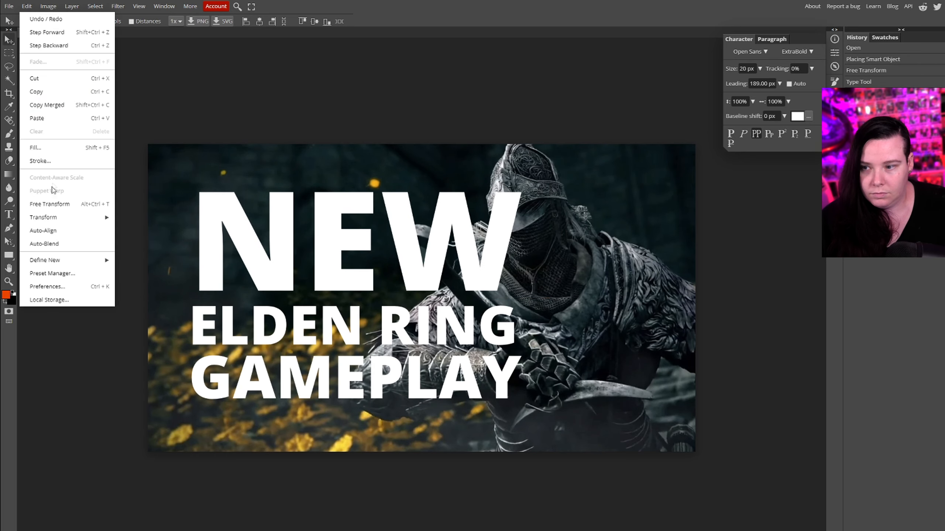
{"action": "left_click", "coordinate": [50, 204]}
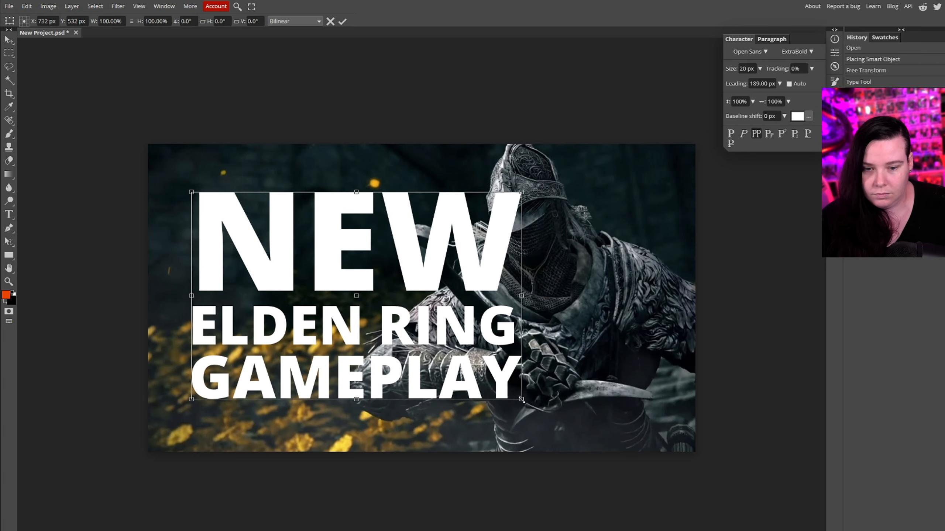
{"action": "left_click_drag", "start_coordinate": [521, 399], "coordinate": [498, 369]}
{"action": "left_click_drag", "start_coordinate": [427, 328], "coordinate": [417, 339]}
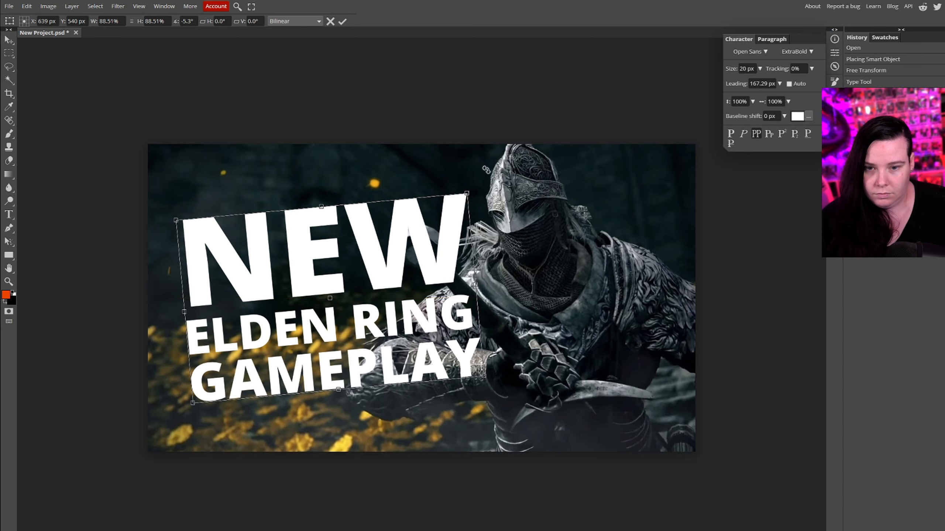
{"action": "left_click_drag", "start_coordinate": [467, 194], "coordinate": [453, 203]}
{"action": "key", "text": "Return"}
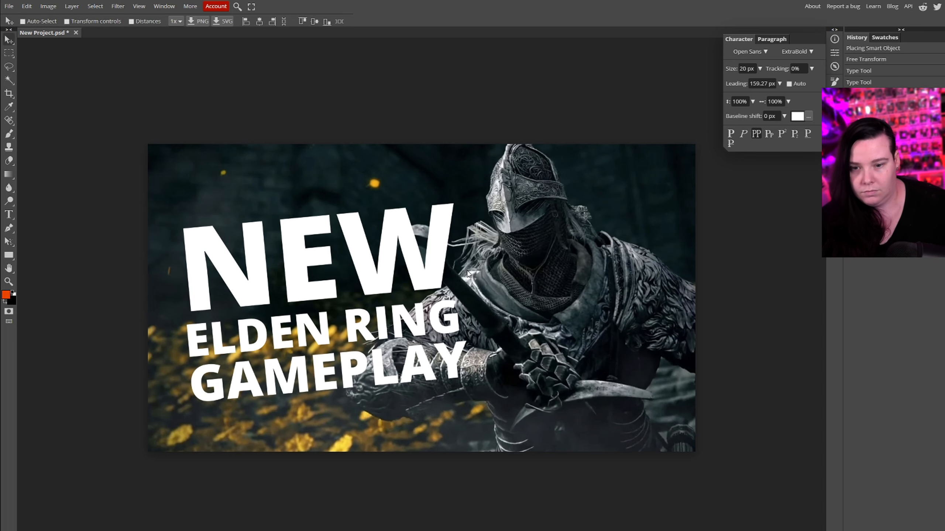
Give the title a hard black drop shadow with size 0 px, angle 127° and 90% opacity.
{"action": "double_click", "coordinate": [893, 168]}
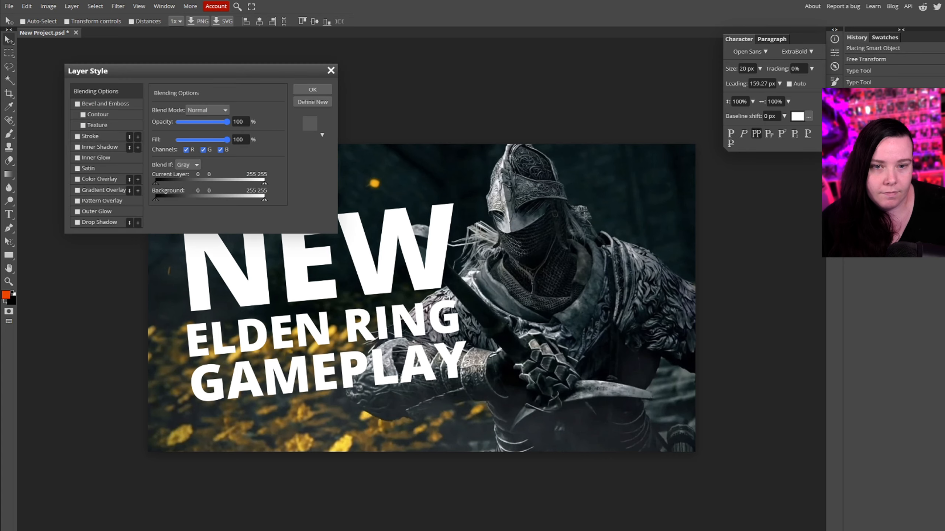
{"action": "left_click", "coordinate": [78, 222]}
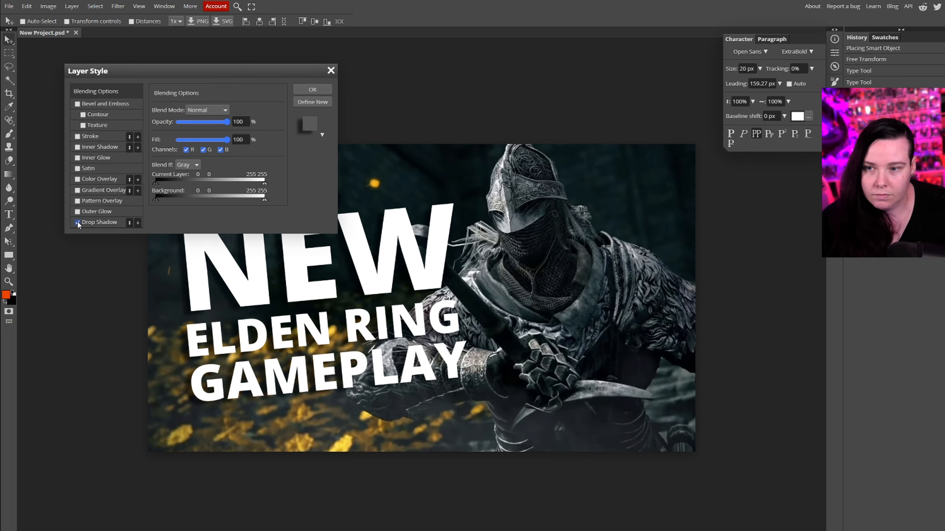
{"action": "left_click", "coordinate": [105, 222]}
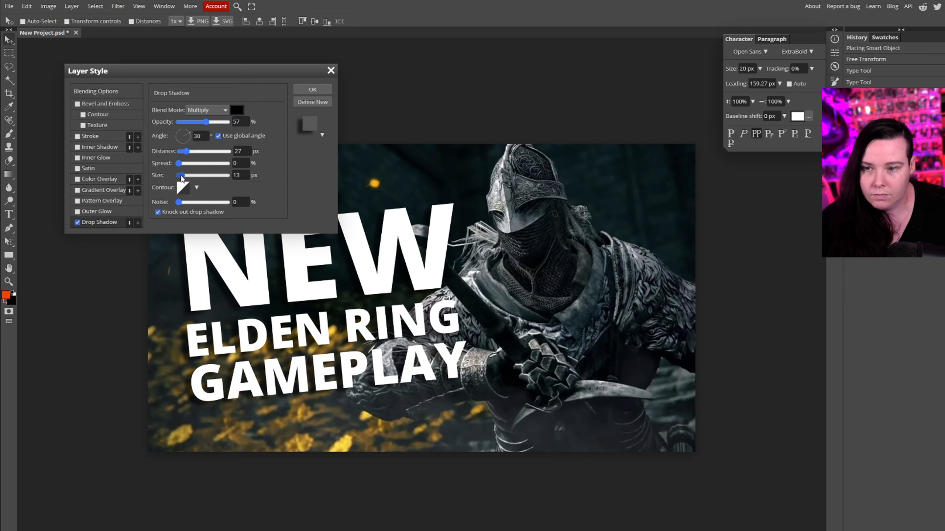
{"action": "left_click_drag", "start_coordinate": [182, 176], "coordinate": [177, 176]}
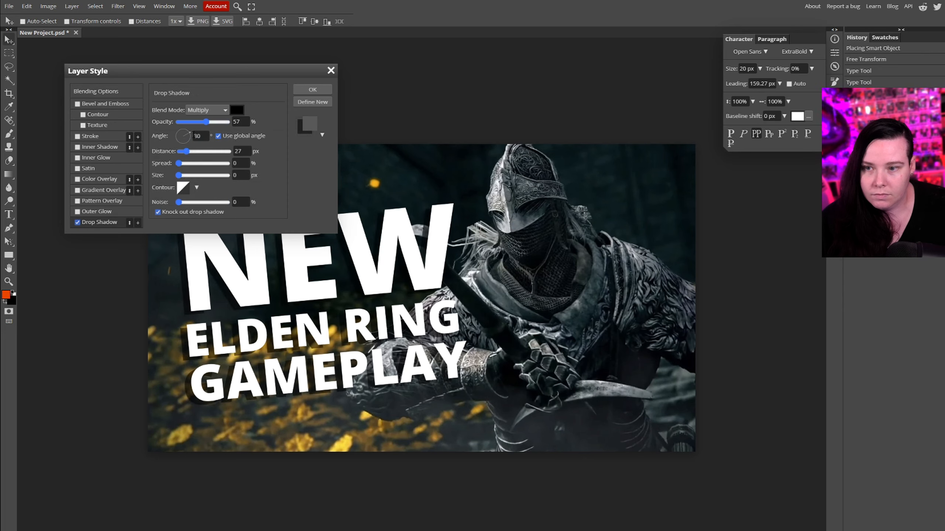
{"action": "left_click_drag", "start_coordinate": [188, 137], "coordinate": [223, 124]}
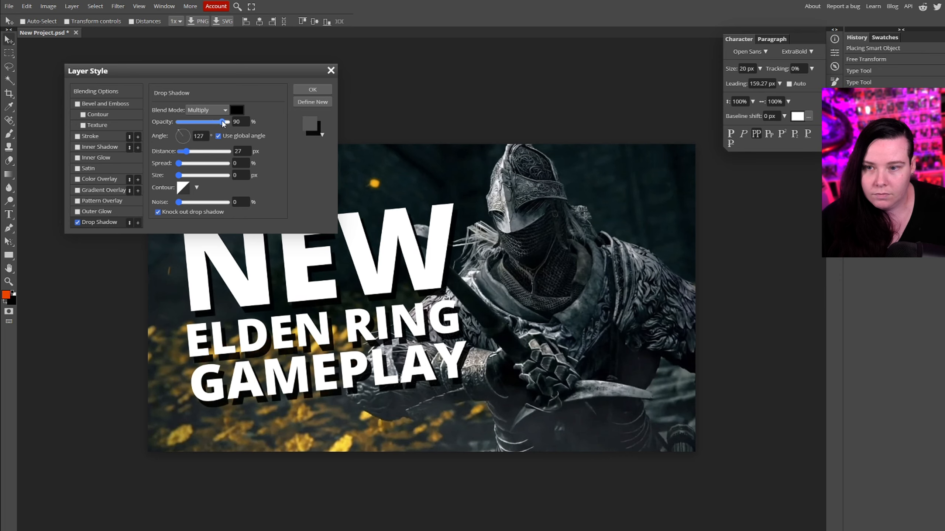
{"action": "left_click", "coordinate": [314, 89]}
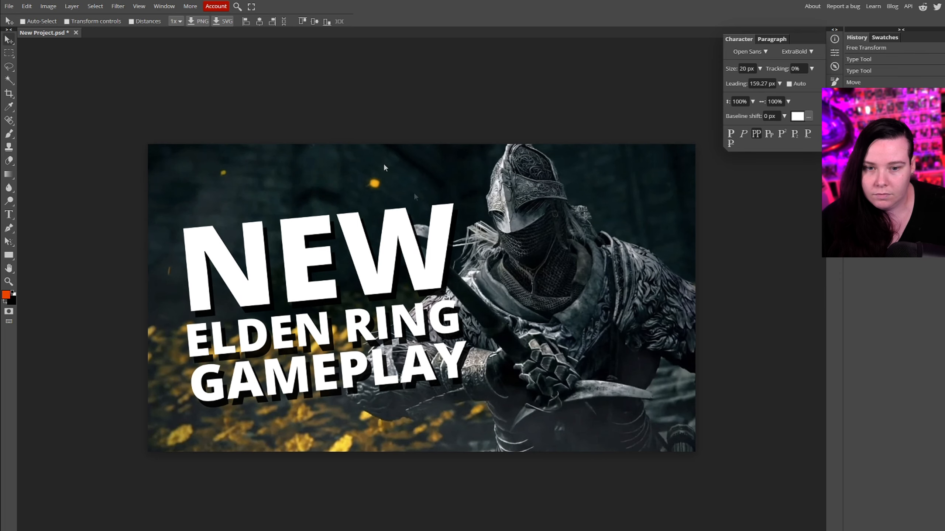
On a new layer, draw a linear orange-to-transparent gradient from the canvas's left edge across to the knight.
{"action": "key", "text": "ctrl+j"}
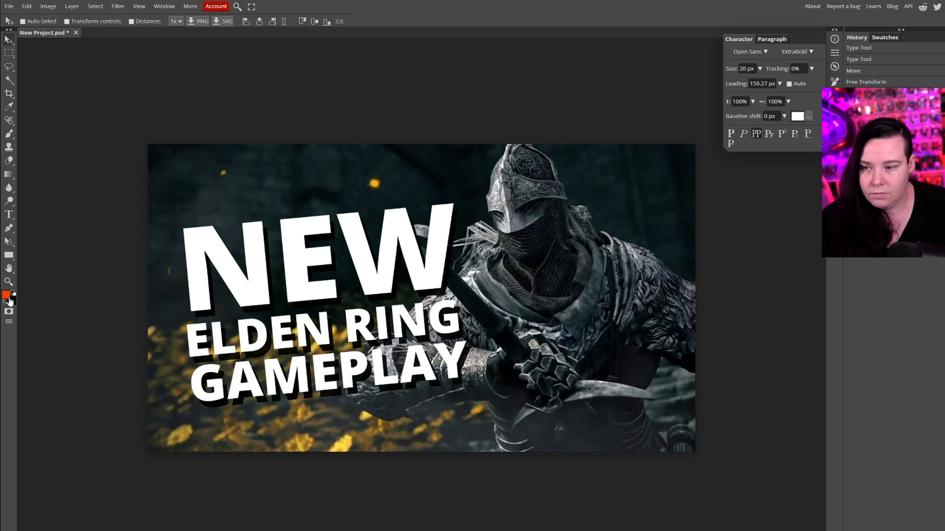
{"action": "left_click", "coordinate": [9, 174]}
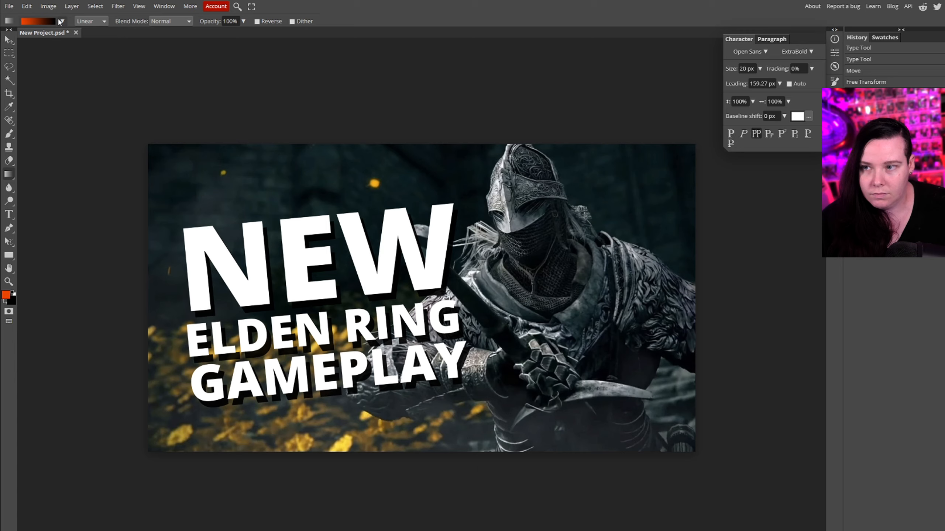
{"action": "left_click", "coordinate": [62, 21]}
{"action": "left_click", "coordinate": [46, 37]}
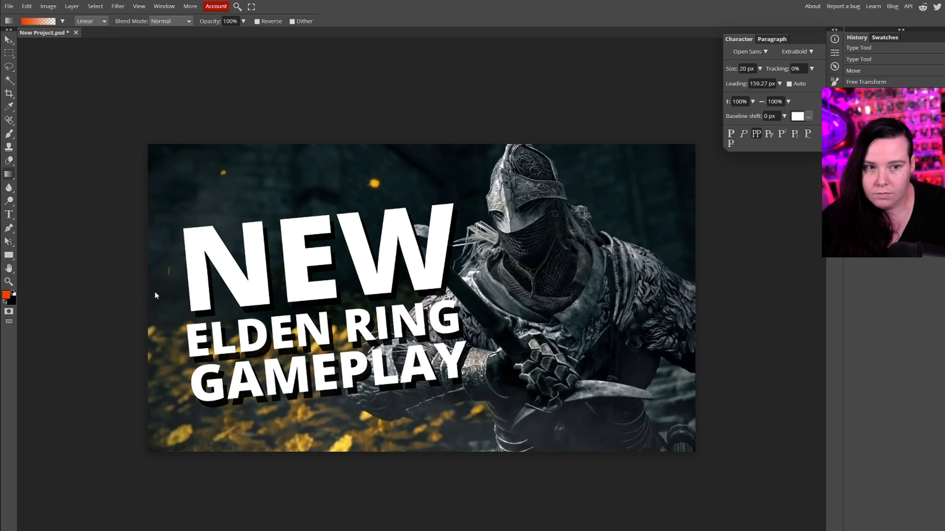
{"action": "left_click_drag", "start_coordinate": [154, 292], "coordinate": [622, 289]}
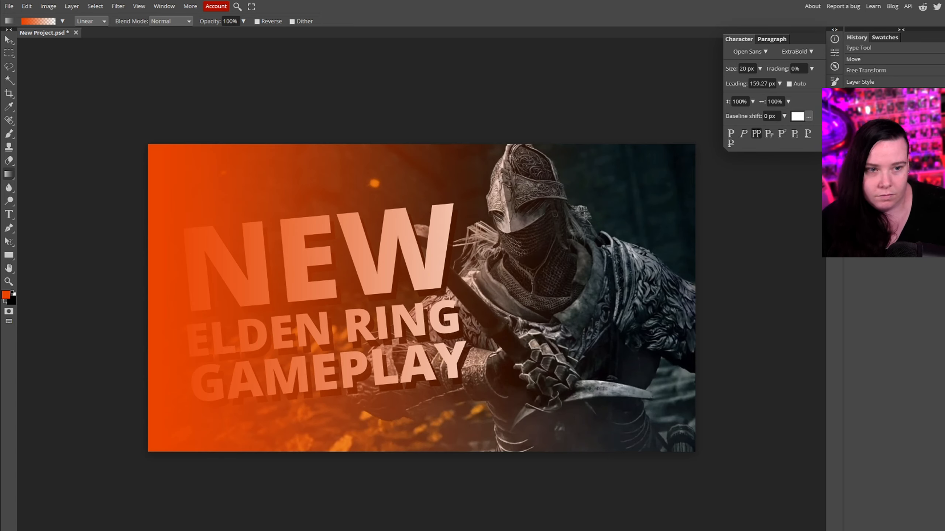
Set the gradient layer's blend mode to Hard Light and place the layer beneath the title.
{"action": "left_click", "coordinate": [866, 128]}
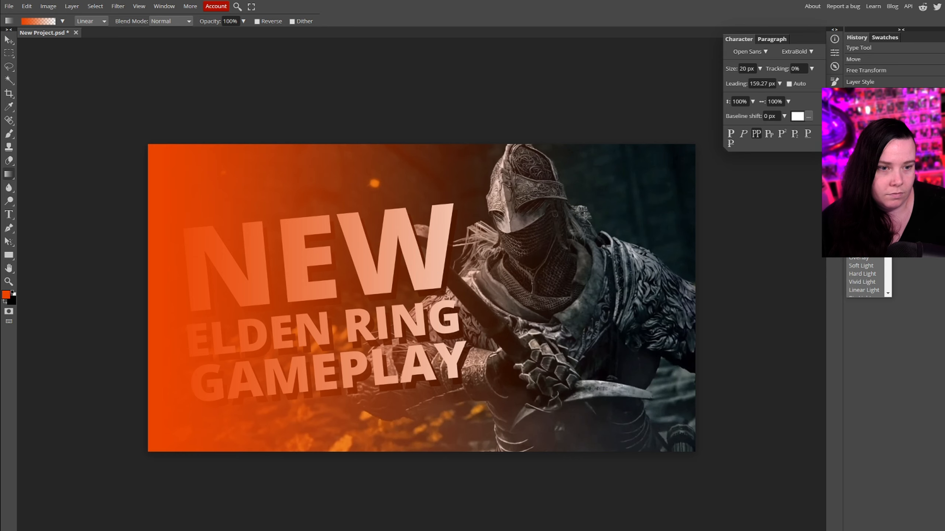
{"action": "left_click", "coordinate": [870, 274]}
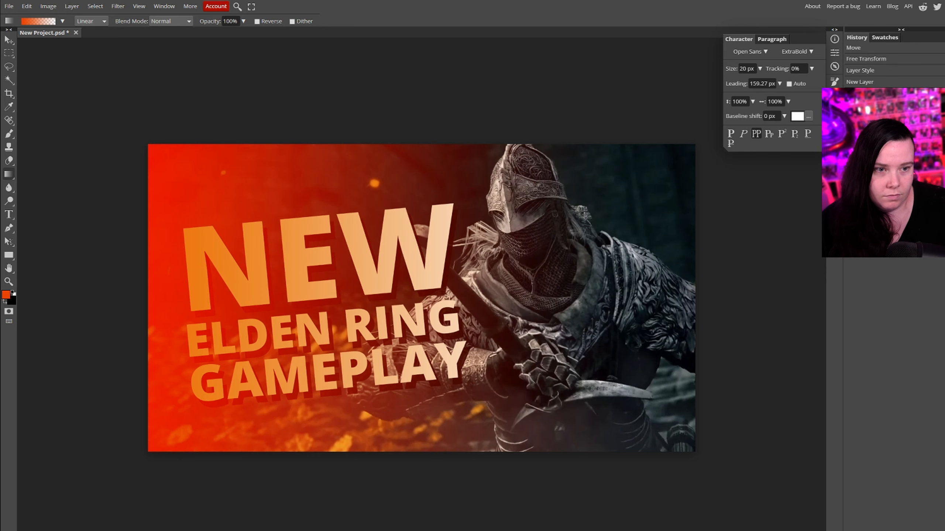
{"action": "left_click_drag", "start_coordinate": [892, 158], "coordinate": [893, 190]}
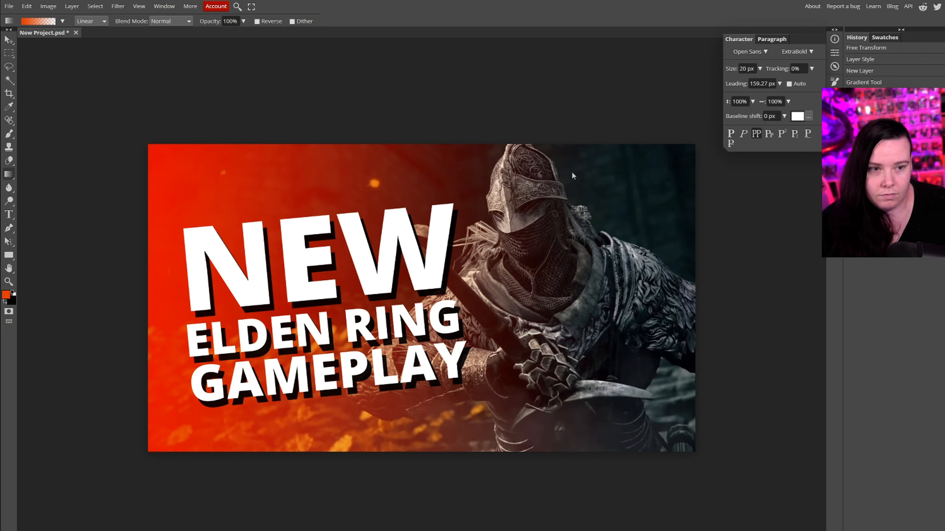
Hide the title and gradient layers and switch to the Polygonal Lasso tool for cutting out the knight.
{"action": "left_click", "coordinate": [850, 189]}
{"action": "left_click", "coordinate": [850, 164]}
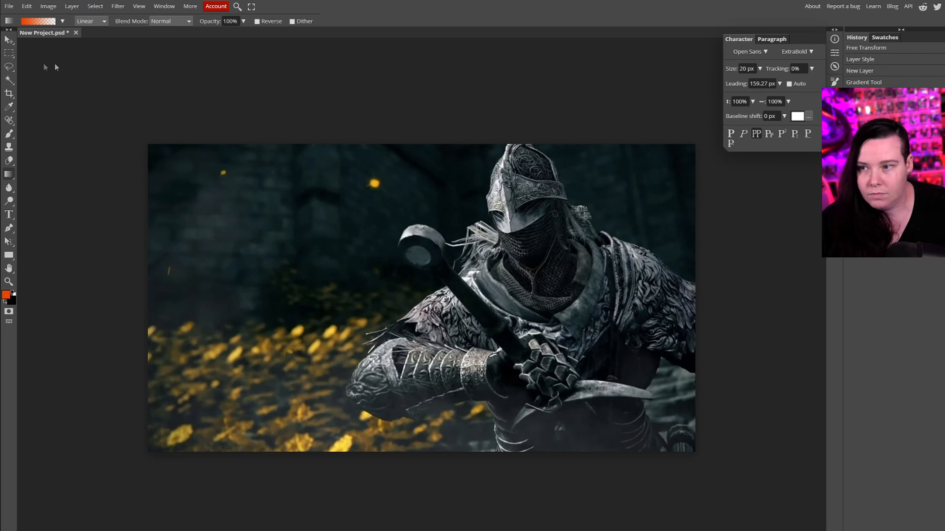
{"action": "right_click", "coordinate": [8, 67]}
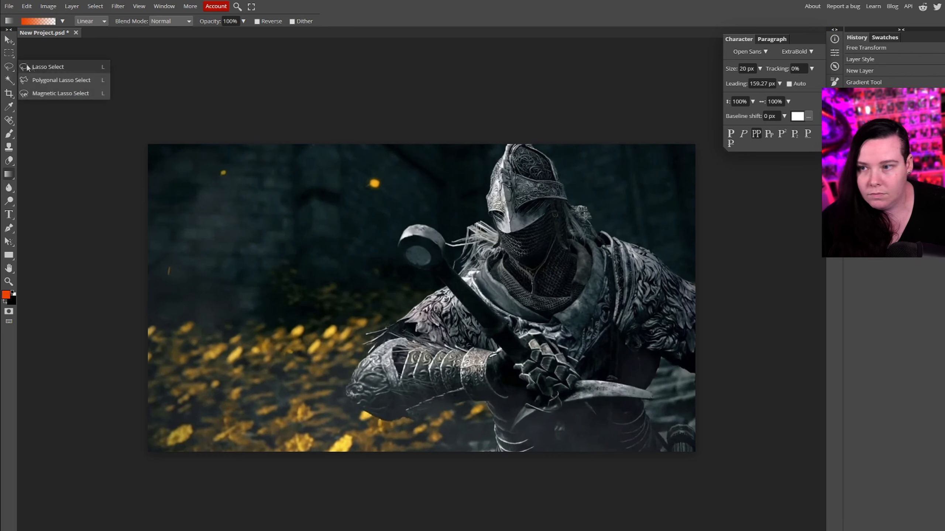
{"action": "left_click", "coordinate": [49, 81]}
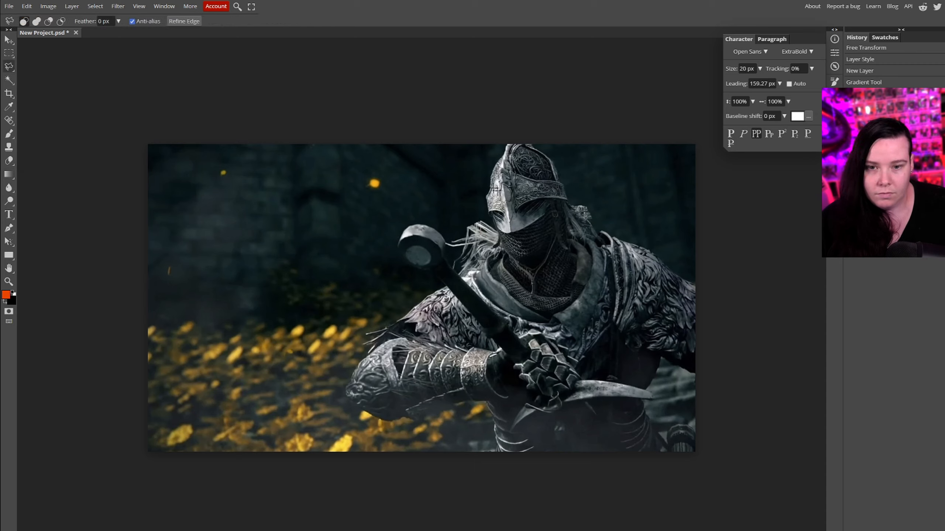
Trace a closed Polygonal Lasso selection around the whole knight, including the sword pommel, the bent arm, both shoulders and the helmet.
{"action": "left_click", "coordinate": [164, 7]}
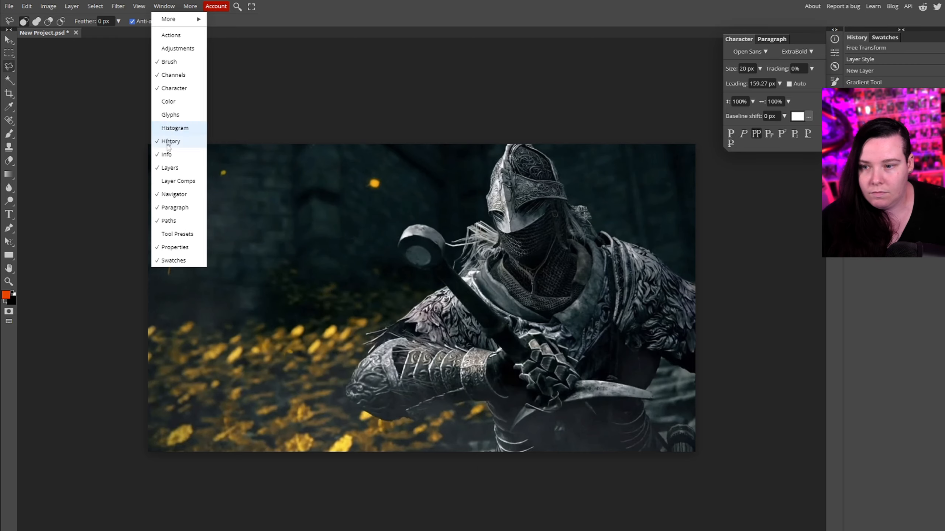
{"action": "left_click", "coordinate": [177, 194]}
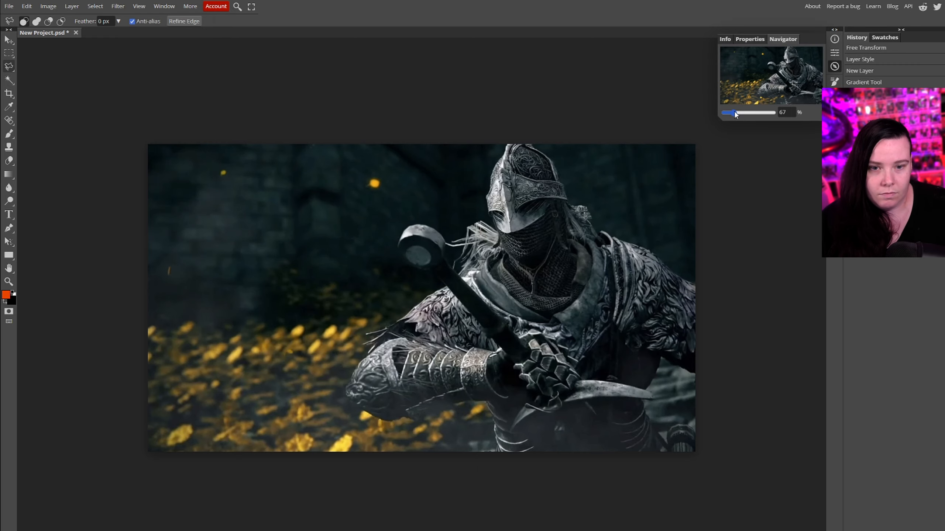
{"action": "left_click_drag", "start_coordinate": [733, 113], "coordinate": [735, 113]}
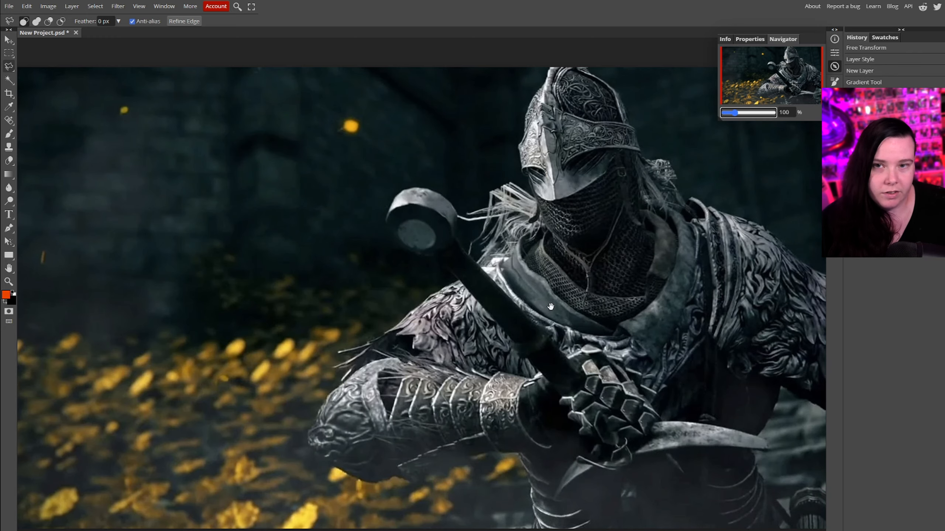
{"action": "left_click_drag", "start_coordinate": [550, 307], "coordinate": [432, 313]}
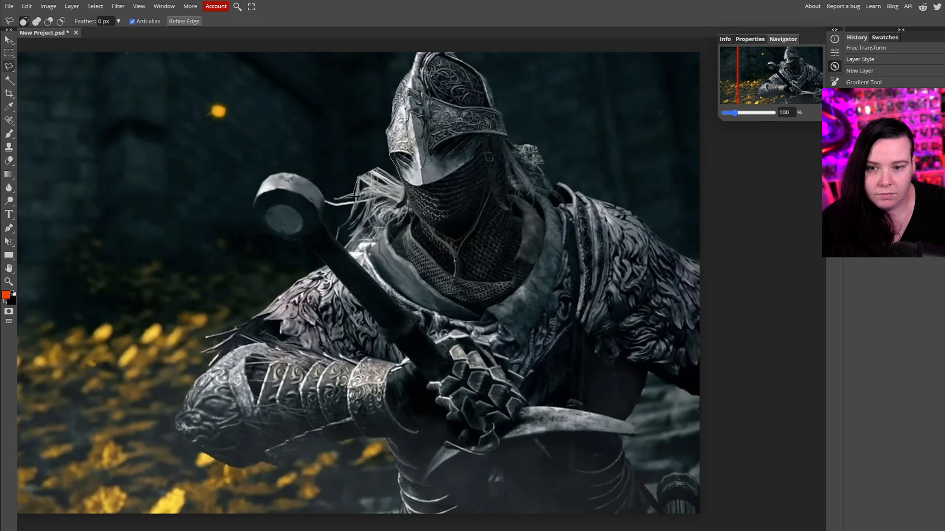
{"action": "left_click", "coordinate": [311, 184]}
{"action": "left_click", "coordinate": [266, 177]}
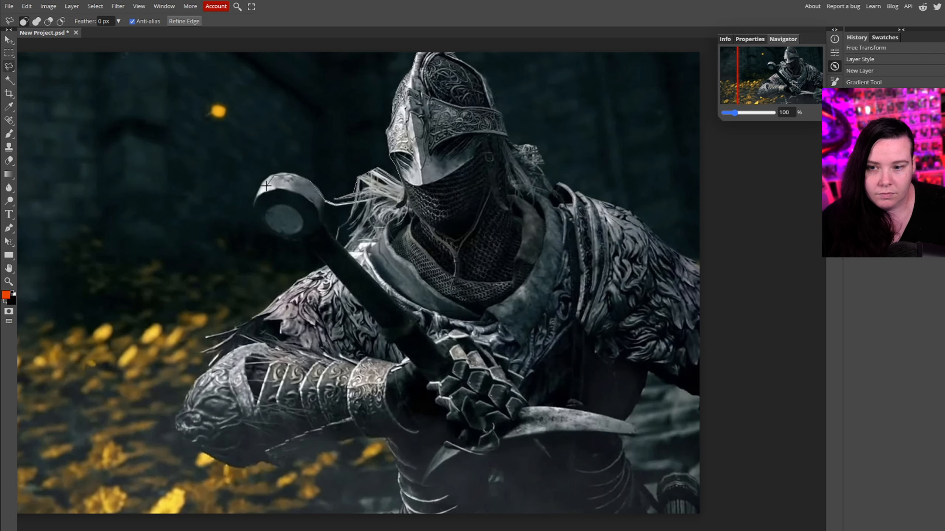
{"action": "left_click", "coordinate": [259, 187]}
{"action": "left_click", "coordinate": [267, 227]}
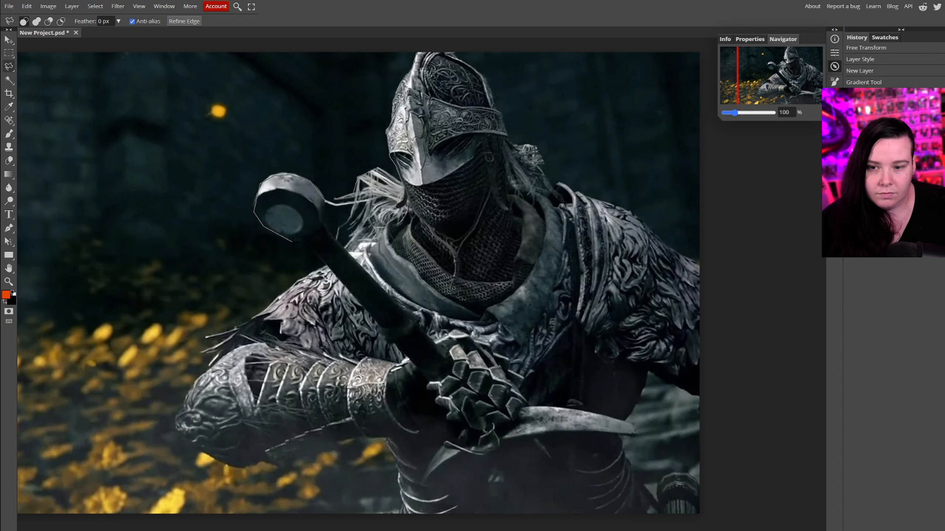
{"action": "left_click", "coordinate": [327, 265]}
{"action": "left_click", "coordinate": [235, 330]}
{"action": "left_click", "coordinate": [206, 337]}
{"action": "left_click", "coordinate": [222, 342]}
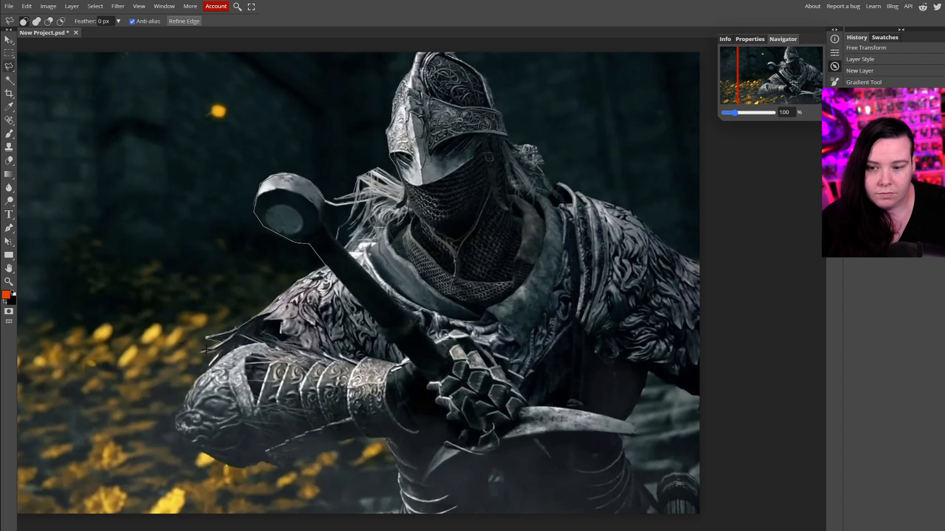
{"action": "left_click", "coordinate": [205, 352]}
{"action": "left_click", "coordinate": [221, 350]}
{"action": "left_click", "coordinate": [208, 366]}
{"action": "left_click", "coordinate": [178, 415]}
{"action": "left_click", "coordinate": [178, 432]}
{"action": "left_click", "coordinate": [212, 457]}
{"action": "left_click", "coordinate": [245, 465]}
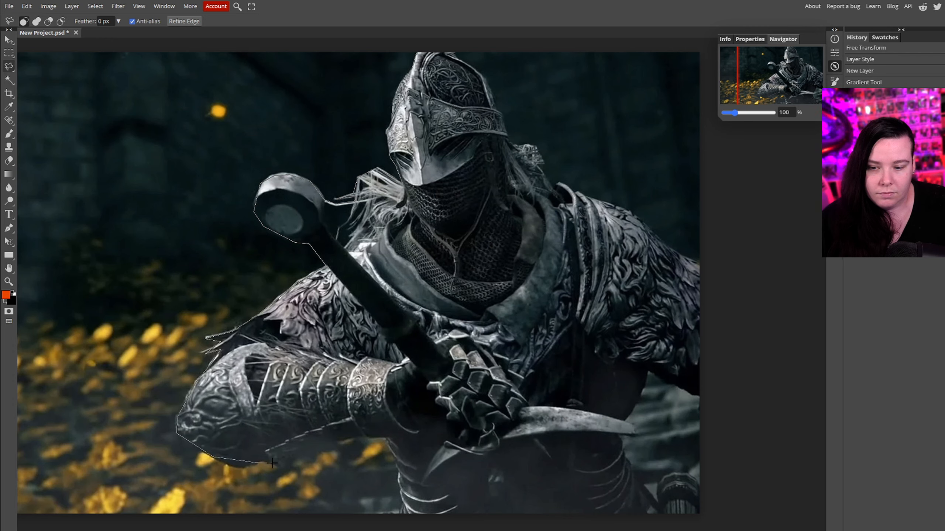
{"action": "left_click", "coordinate": [294, 464]}
{"action": "left_click", "coordinate": [382, 439]}
{"action": "left_click", "coordinate": [403, 515]}
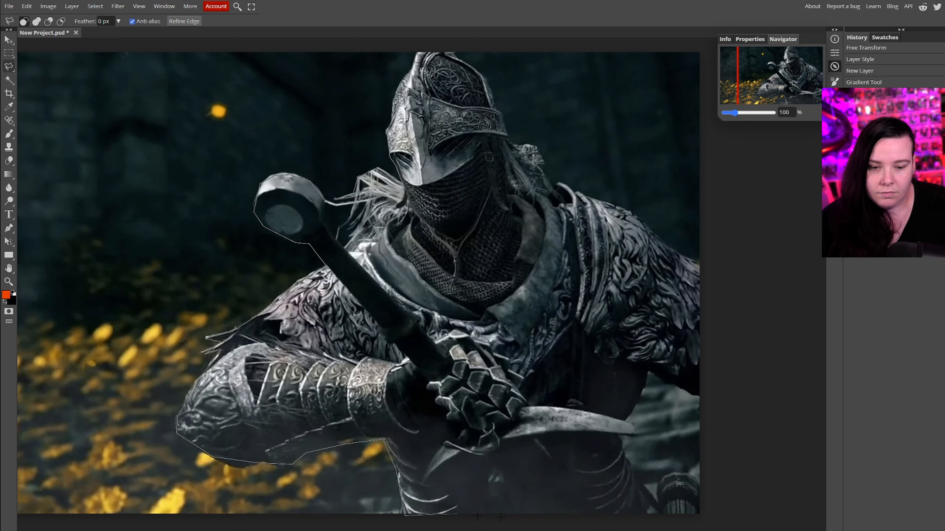
{"action": "left_click", "coordinate": [657, 517]}
{"action": "left_click", "coordinate": [623, 436]}
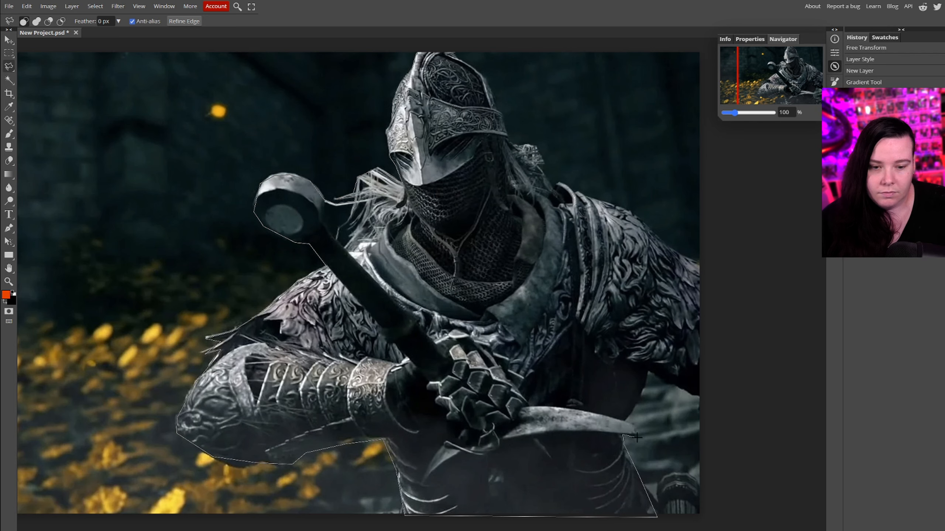
{"action": "left_click", "coordinate": [637, 432]}
{"action": "left_click", "coordinate": [652, 369]}
{"action": "left_click", "coordinate": [673, 386]}
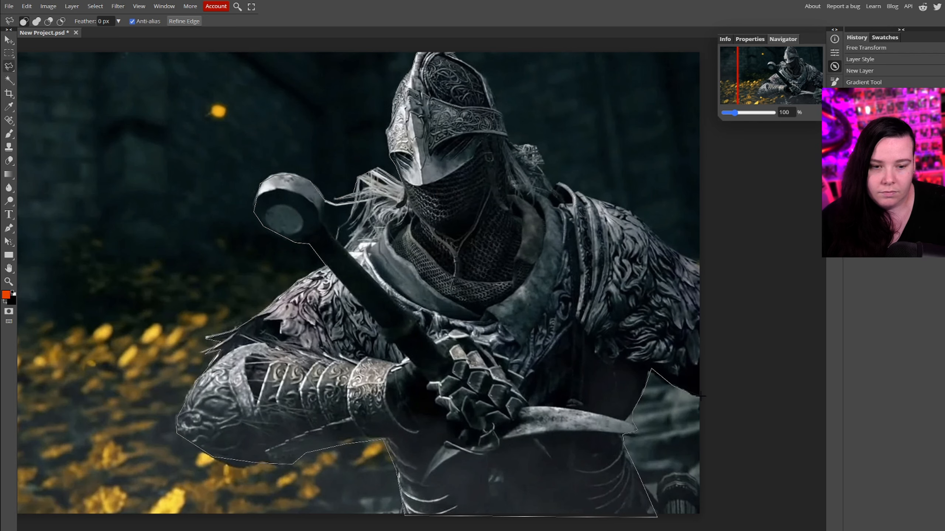
{"action": "left_click", "coordinate": [707, 391]}
{"action": "left_click", "coordinate": [667, 242]}
{"action": "left_click", "coordinate": [557, 182]}
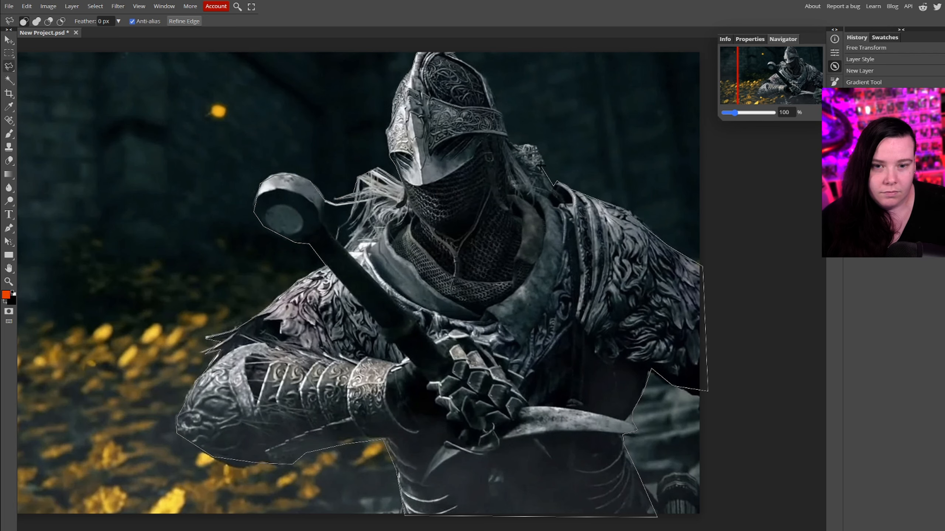
{"action": "left_click", "coordinate": [498, 107]}
{"action": "left_click", "coordinate": [484, 75]}
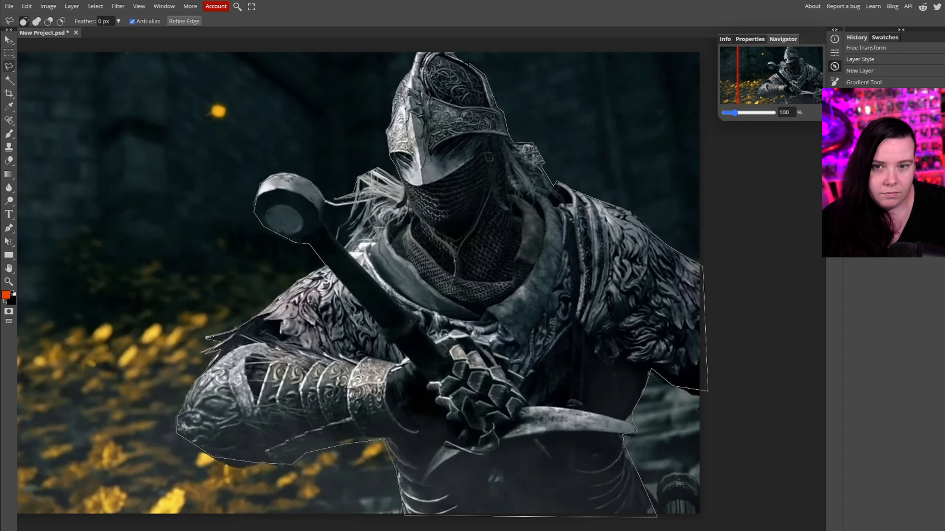
{"action": "left_click", "coordinate": [442, 47]}
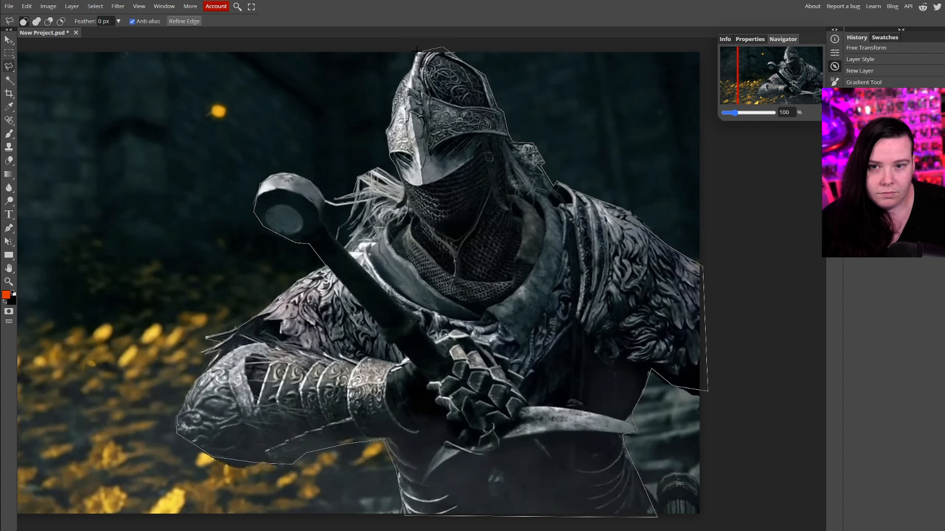
{"action": "left_click", "coordinate": [416, 49]}
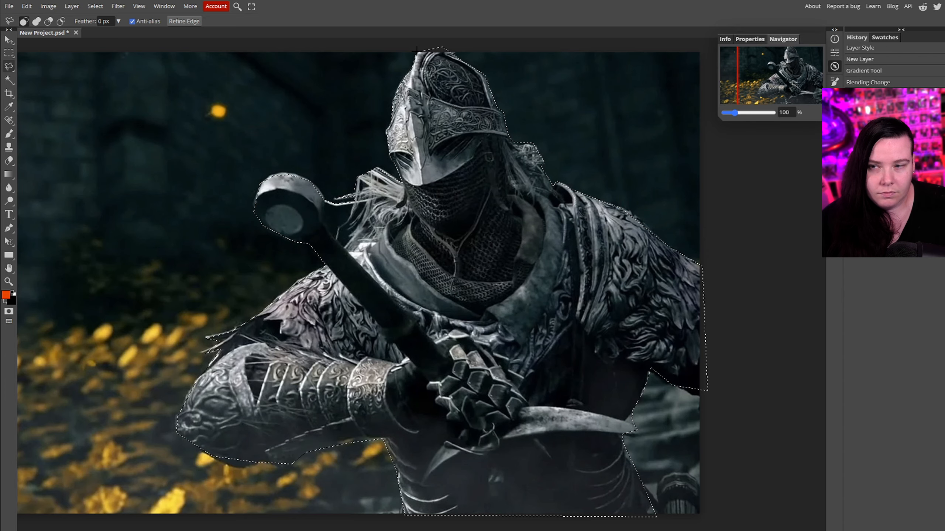
Subtract the background gap between the sword handle and the hair from the selection, and copy the knight onto its own layer above the gradient.
{"action": "left_click", "coordinate": [48, 23]}
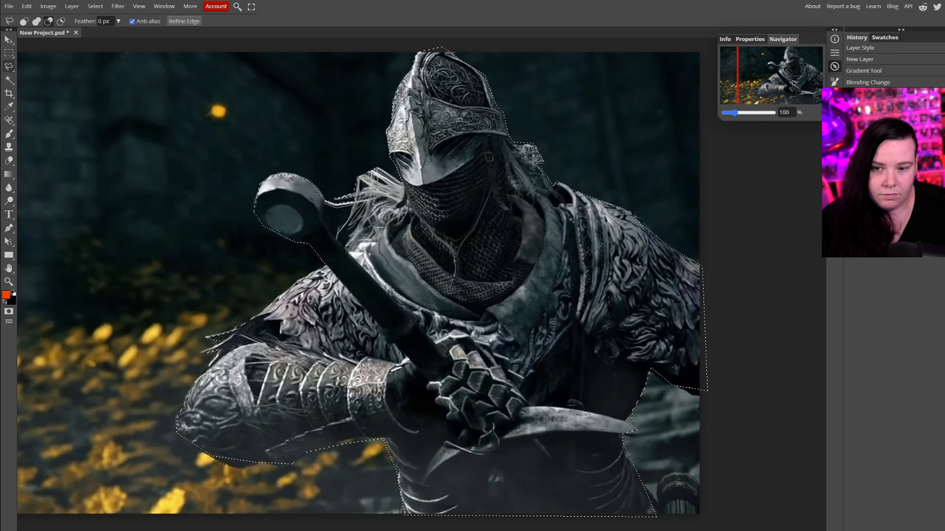
{"action": "left_click", "coordinate": [324, 203]}
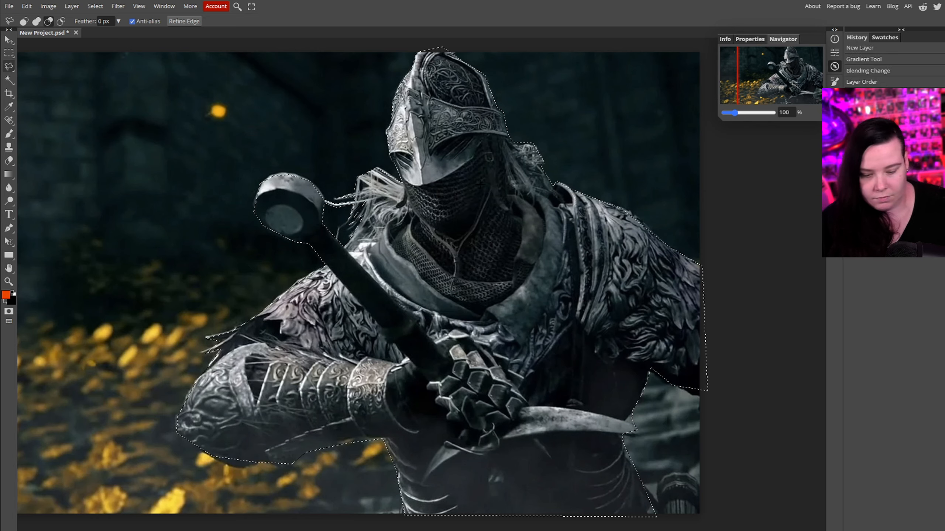
{"action": "left_click", "coordinate": [480, 183]}
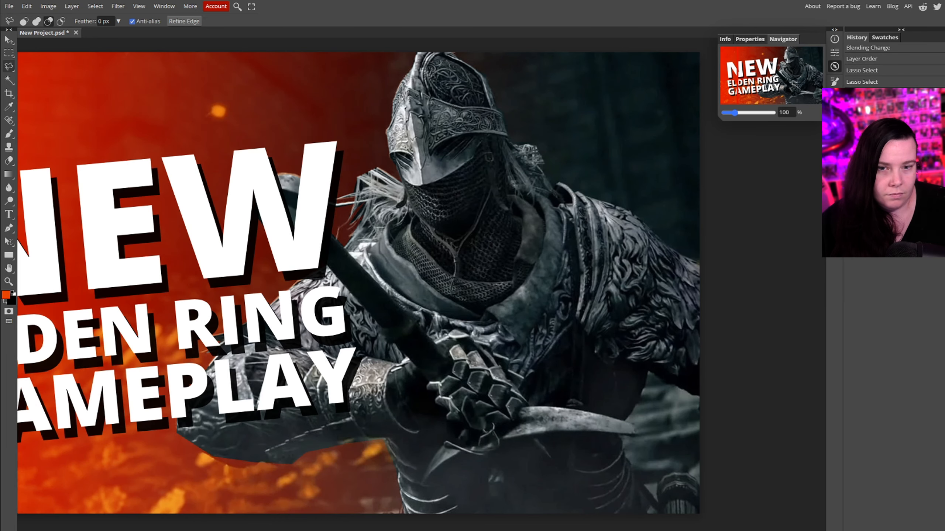
Move the title slightly left, away from the knight.
{"action": "left_click_drag", "start_coordinate": [734, 113], "coordinate": [732, 113]}
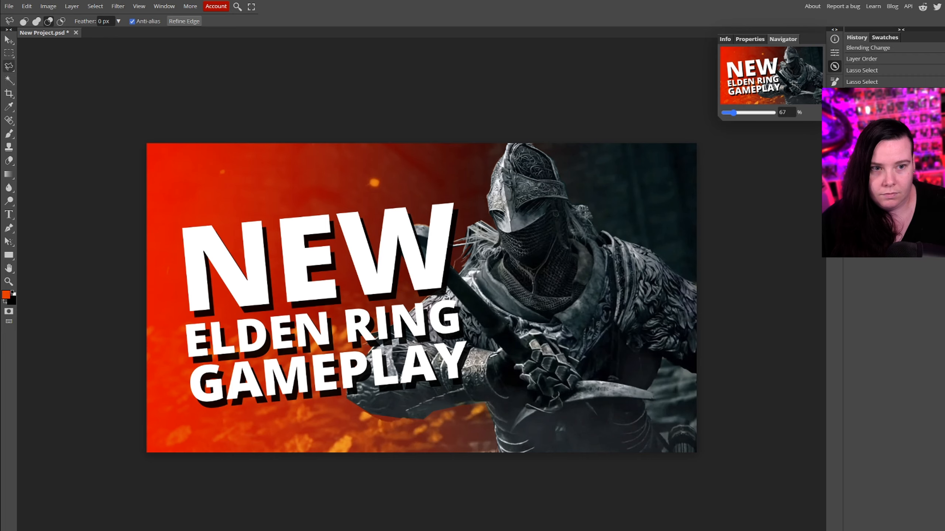
{"action": "left_click", "coordinate": [9, 40]}
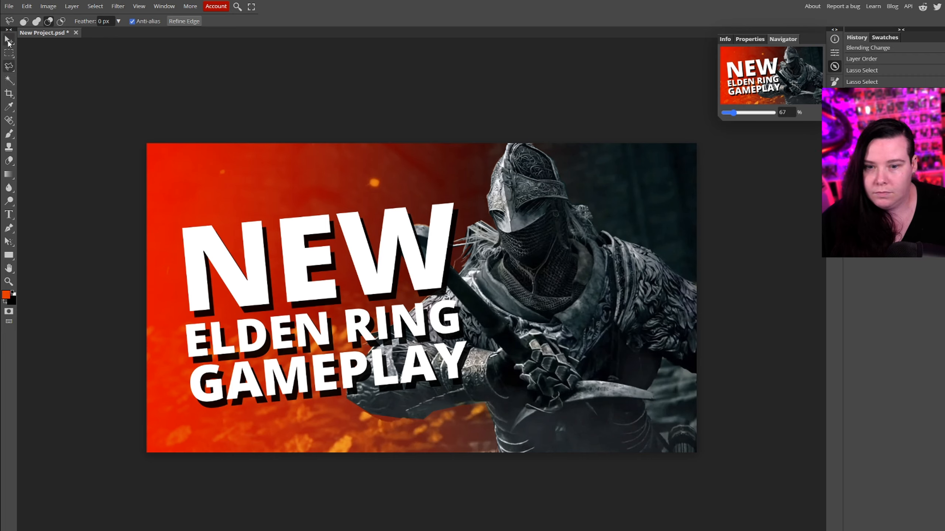
{"action": "left_click_drag", "start_coordinate": [348, 288], "coordinate": [342, 293]}
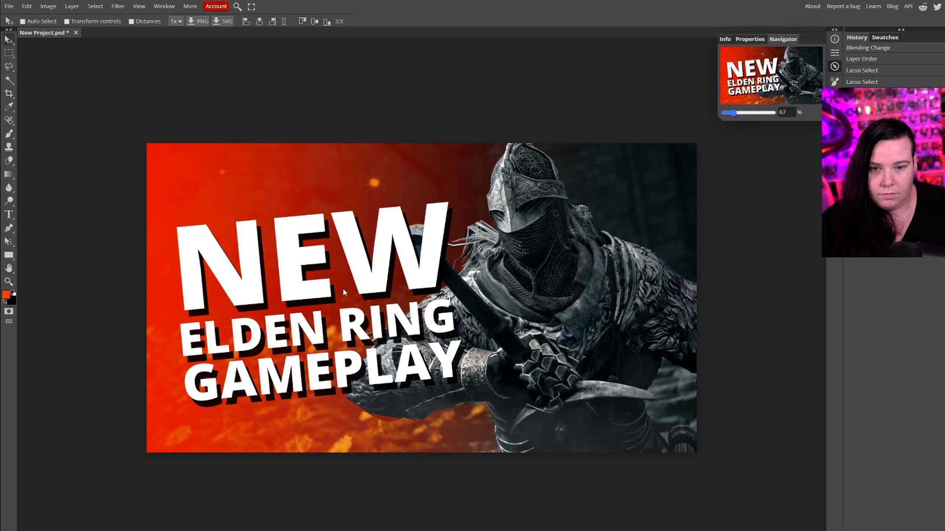
{"action": "key", "text": "ctrl+j"}
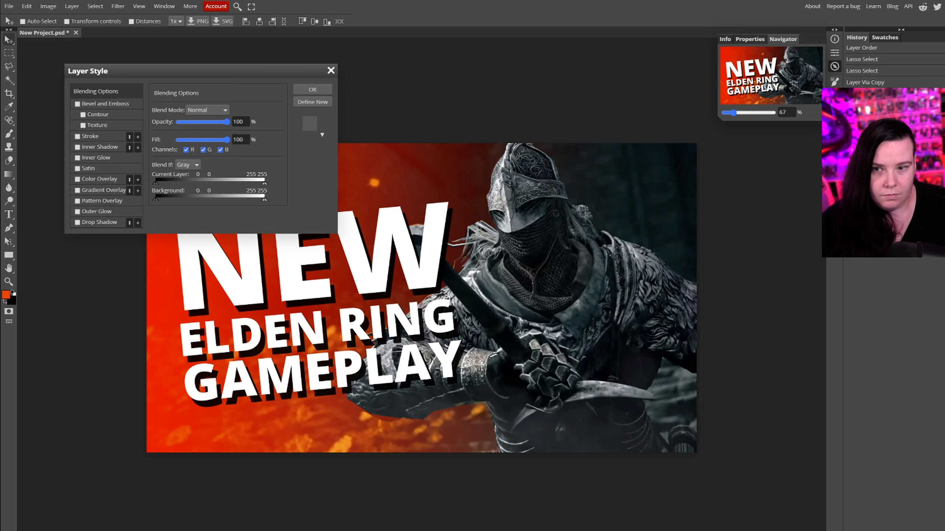
{"action": "left_click", "coordinate": [77, 222]}
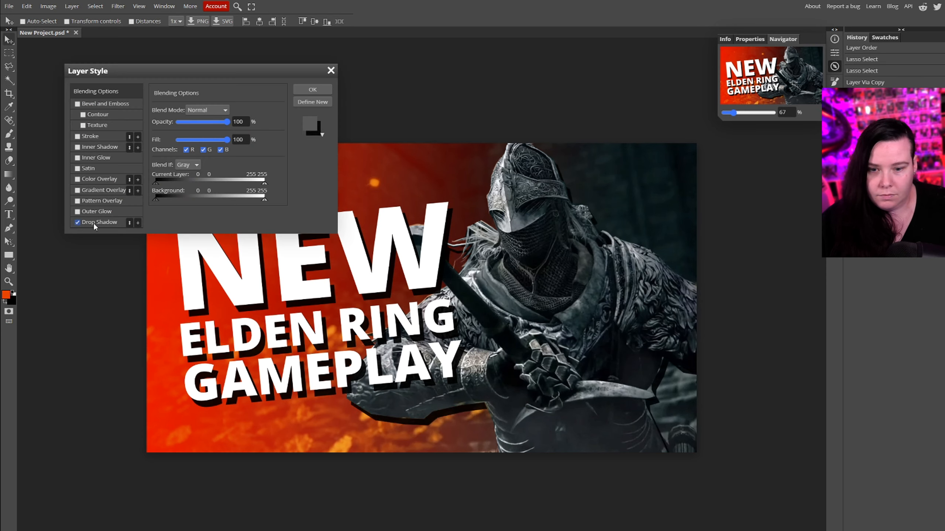
{"action": "left_click", "coordinate": [95, 223]}
{"action": "left_click", "coordinate": [241, 113]}
{"action": "left_click_drag", "start_coordinate": [110, 108], "coordinate": [11, 54]}
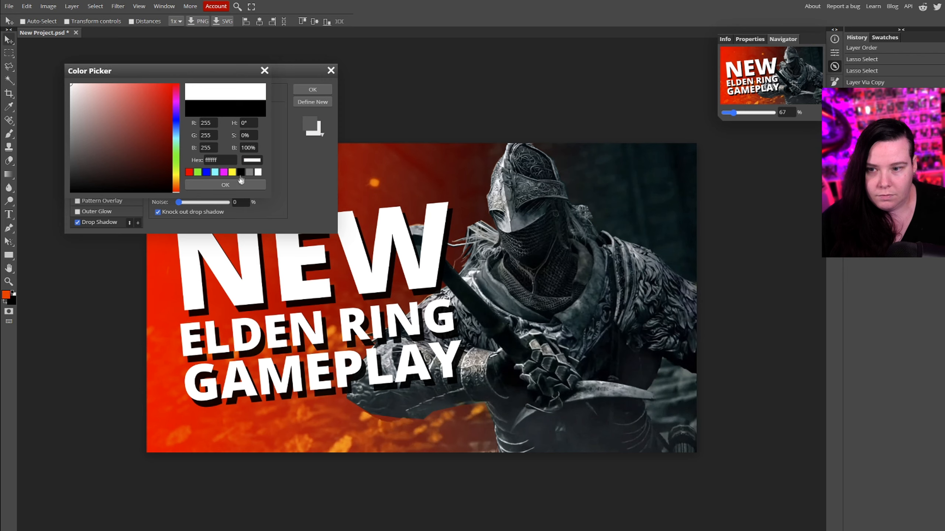
{"action": "left_click", "coordinate": [240, 184]}
{"action": "left_click_drag", "start_coordinate": [182, 135], "coordinate": [208, 125]}
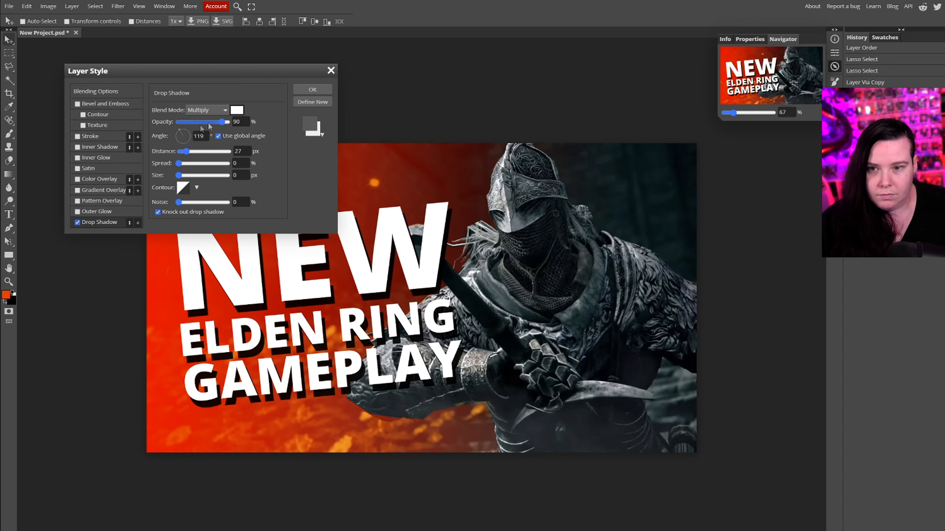
{"action": "left_click", "coordinate": [331, 71]}
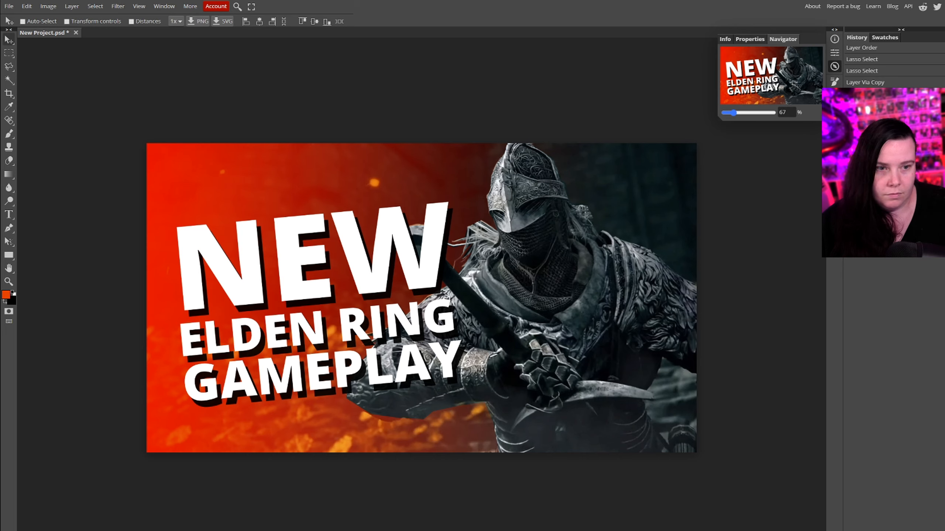
Rasterize the title's layer style, and give the knight layer a white Normal drop shadow with angle -141° and distance 23 px.
{"action": "right_click", "coordinate": [871, 184]}
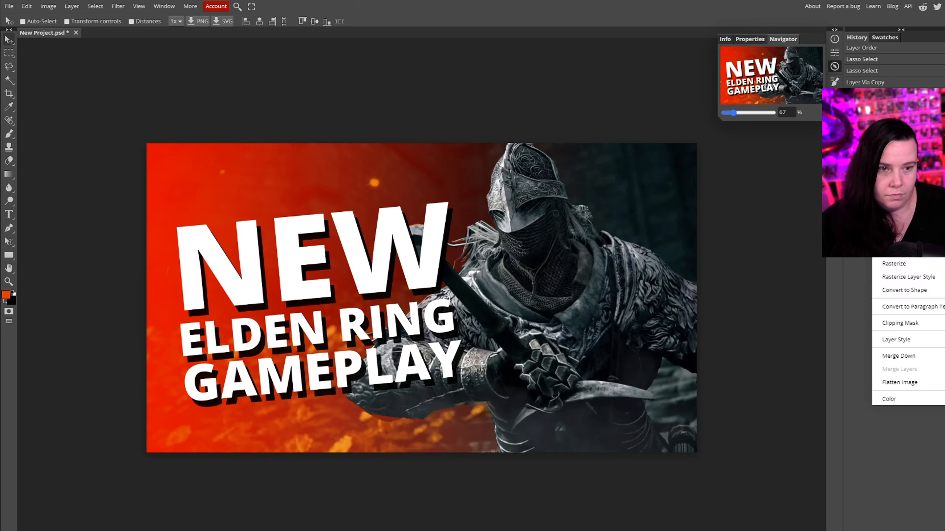
{"action": "left_click", "coordinate": [916, 278]}
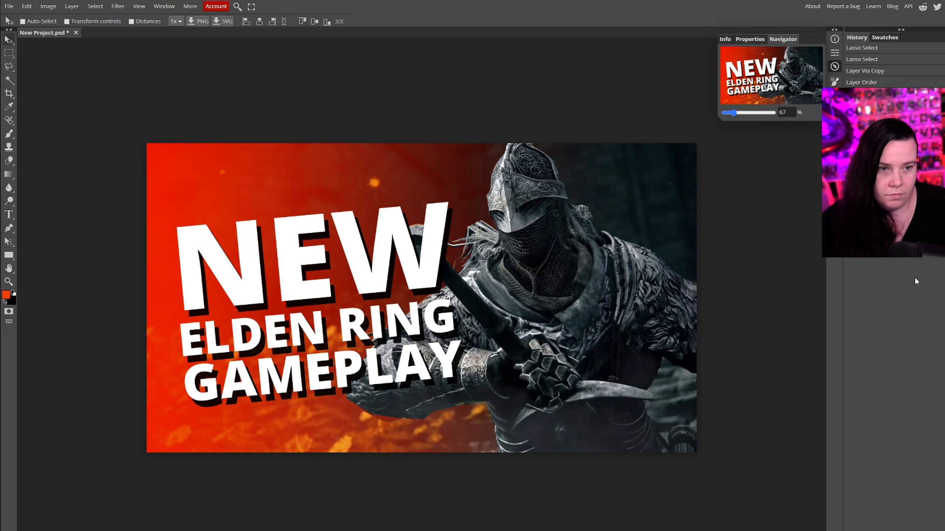
{"action": "double_click", "coordinate": [871, 183]}
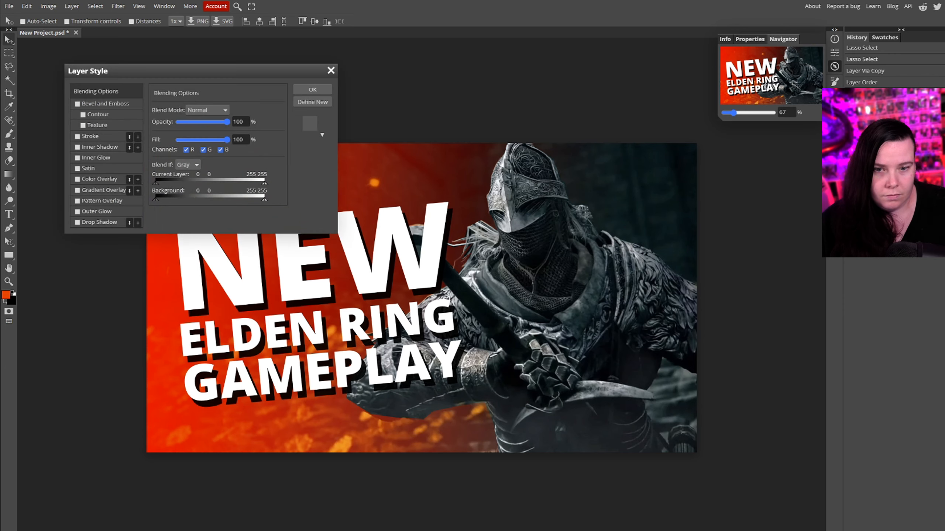
{"action": "left_click", "coordinate": [96, 220]}
{"action": "left_click", "coordinate": [206, 109]}
{"action": "left_click", "coordinate": [206, 120]}
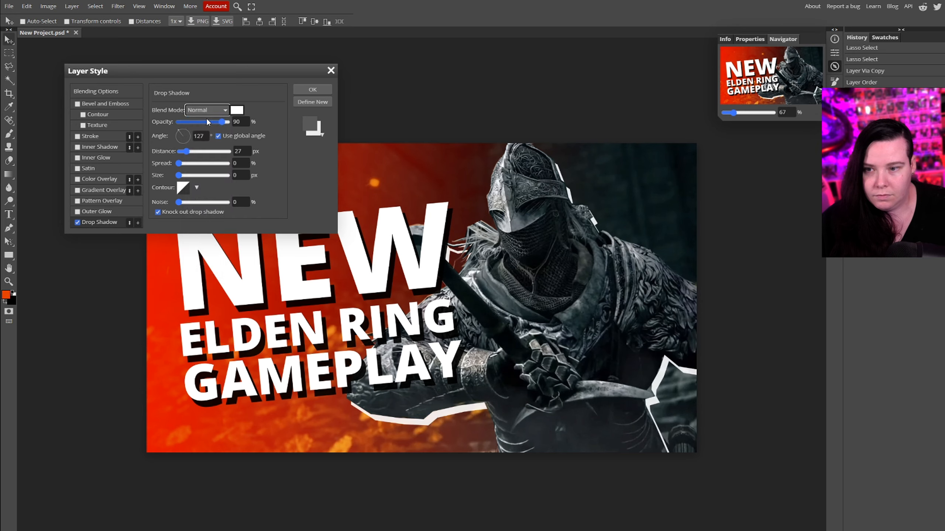
{"action": "left_click_drag", "start_coordinate": [179, 134], "coordinate": [168, 147]}
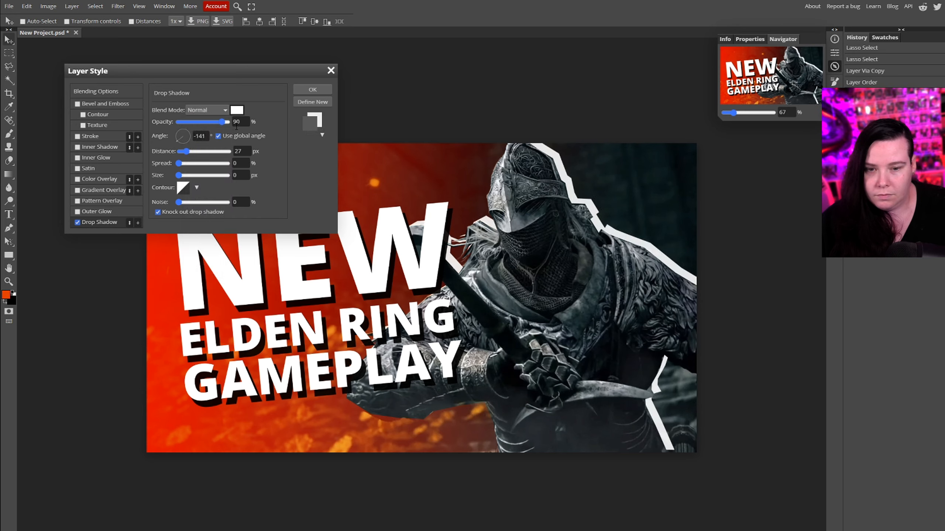
{"action": "left_click_drag", "start_coordinate": [187, 152], "coordinate": [186, 152]}
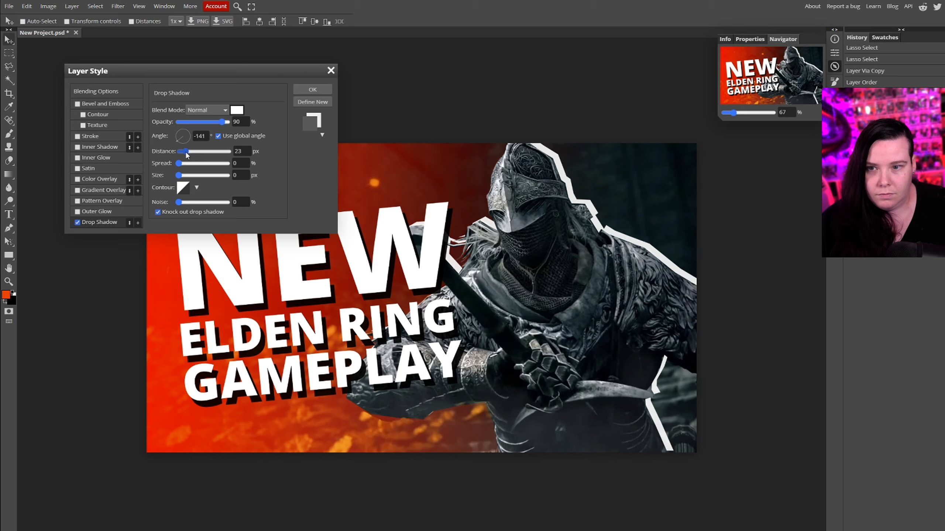
{"action": "left_click", "coordinate": [314, 90]}
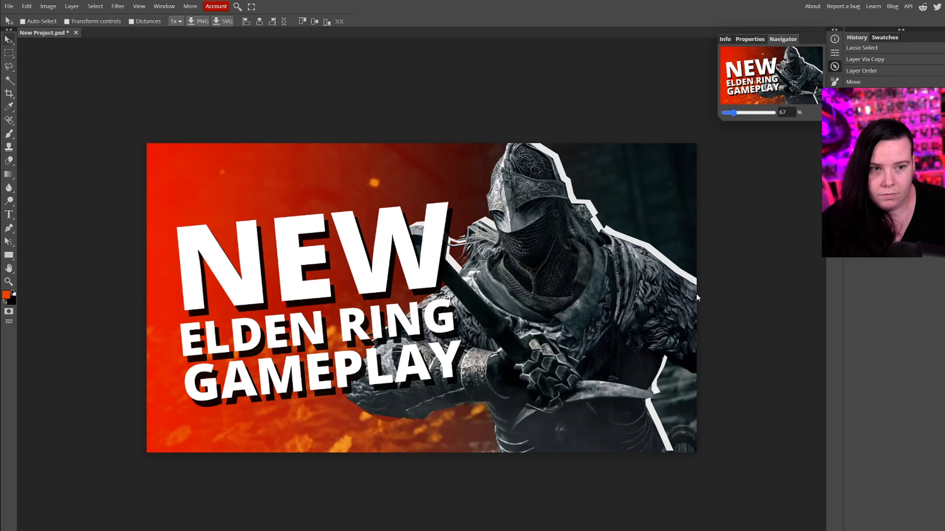
Boost the knight's brightness and contrast with Levels, raising the black input slightly and lowering the white input strongly.
{"action": "left_click", "coordinate": [48, 6]}
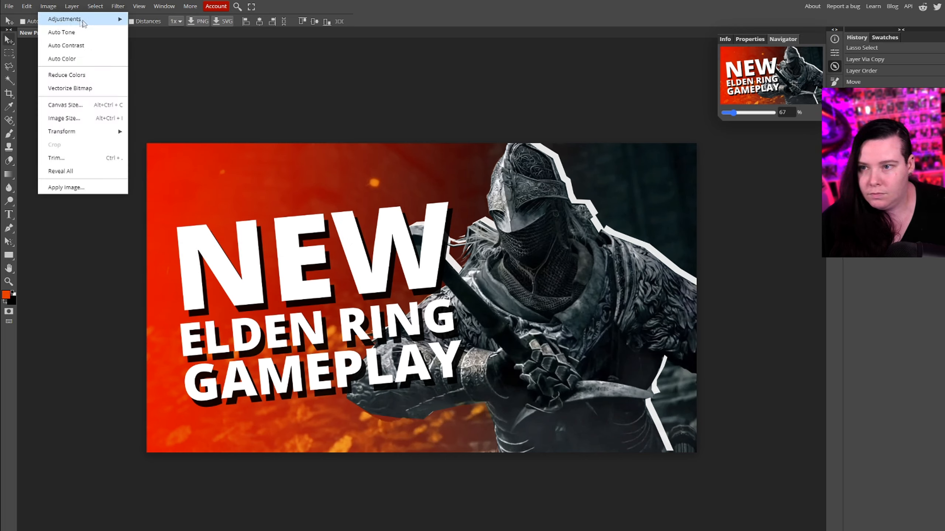
{"action": "mouse_move", "coordinate": [107, 23]}
{"action": "left_click", "coordinate": [159, 33]}
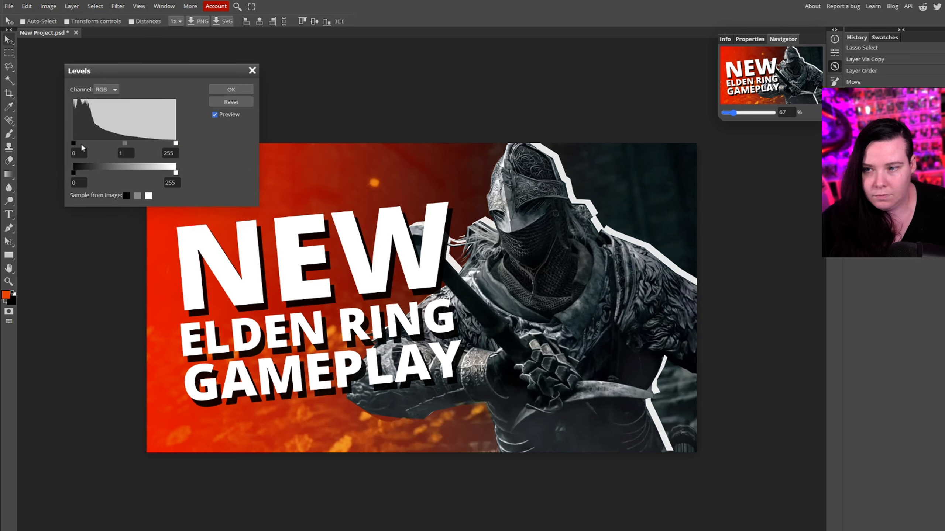
{"action": "left_click_drag", "start_coordinate": [74, 143], "coordinate": [78, 143]}
{"action": "left_click_drag", "start_coordinate": [176, 143], "coordinate": [109, 143]}
{"action": "left_click", "coordinate": [238, 93]}
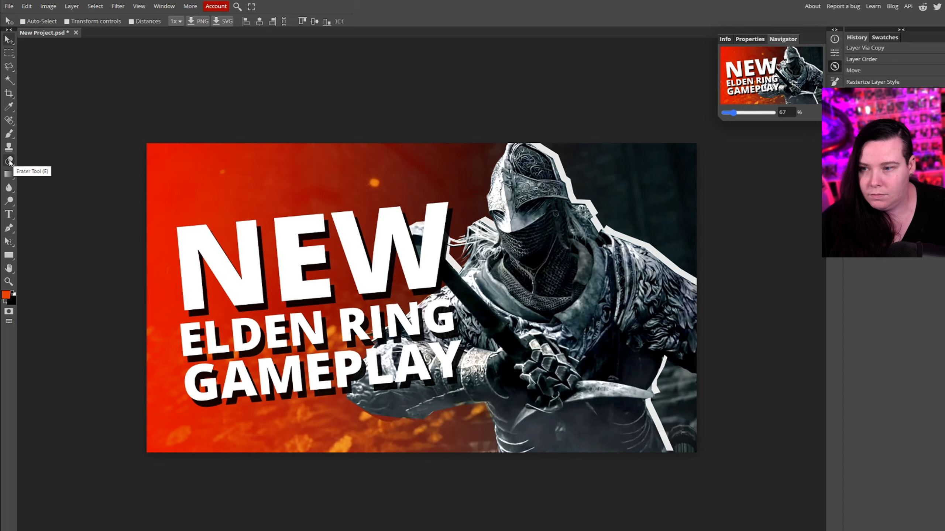
Brush the knight's arm behind the title with the Dodge tool, using Midtones at 50% exposure.
{"action": "right_click", "coordinate": [9, 189]}
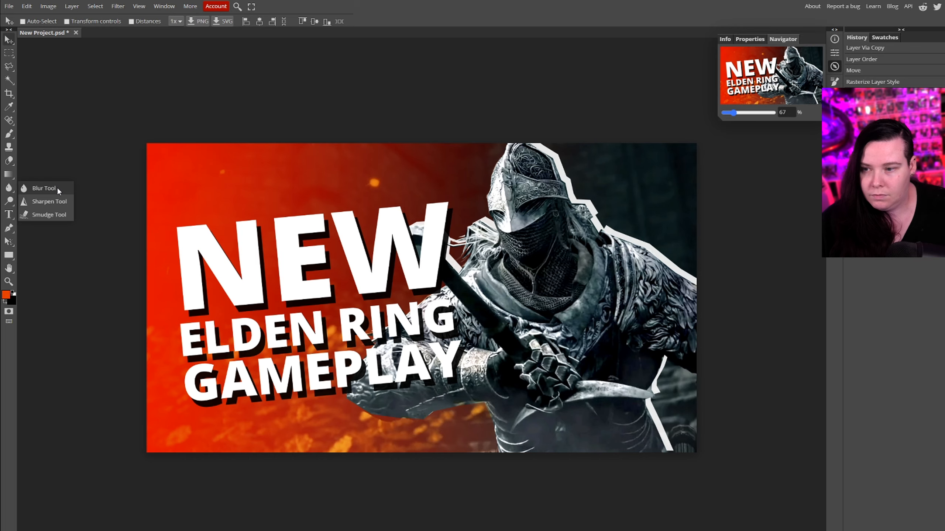
{"action": "left_click", "coordinate": [19, 189]}
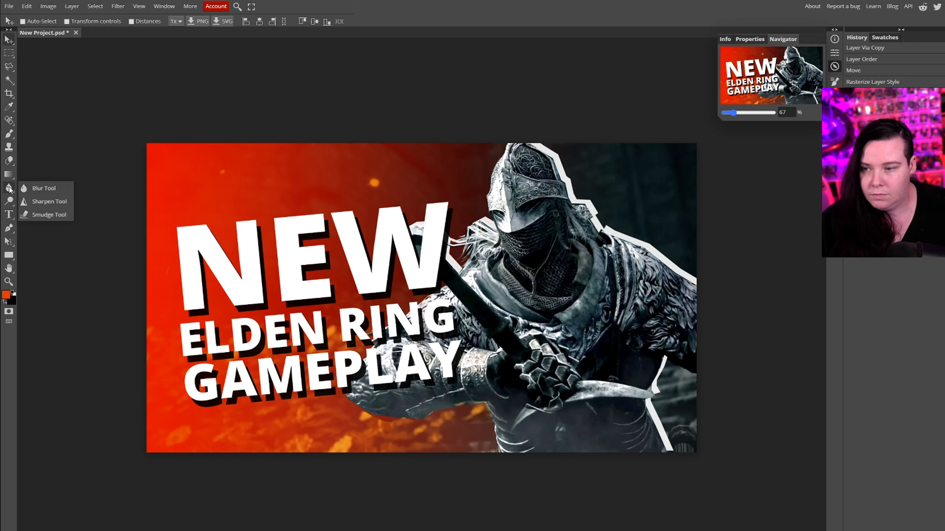
{"action": "right_click", "coordinate": [9, 201]}
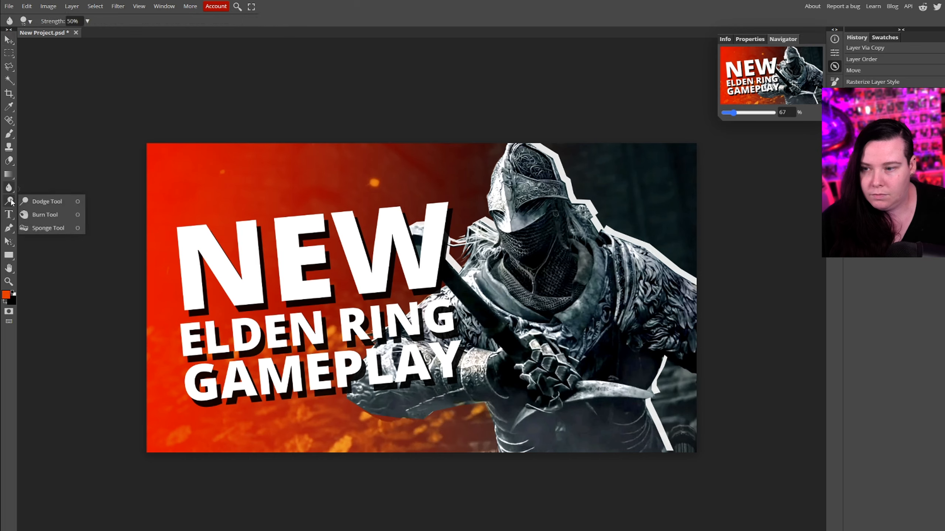
{"action": "left_click", "coordinate": [52, 201]}
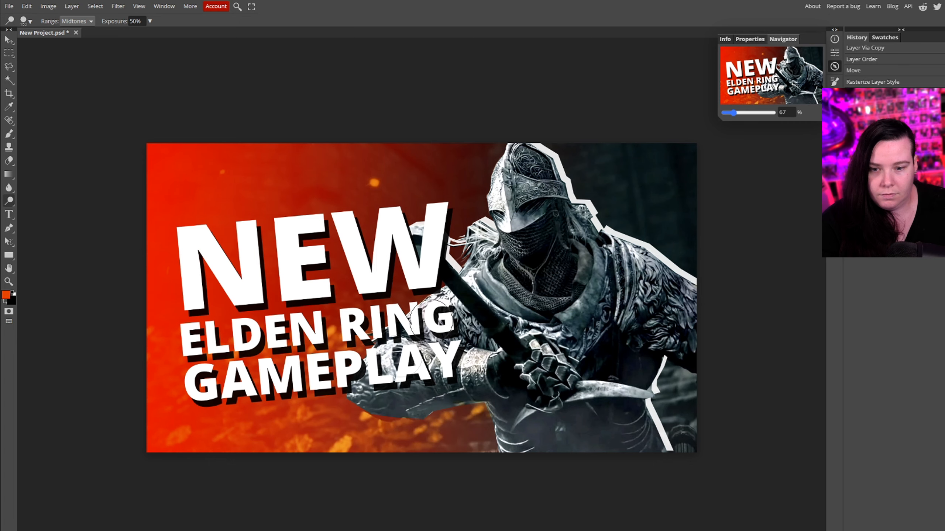
{"action": "left_click_drag", "start_coordinate": [413, 329], "coordinate": [394, 358]}
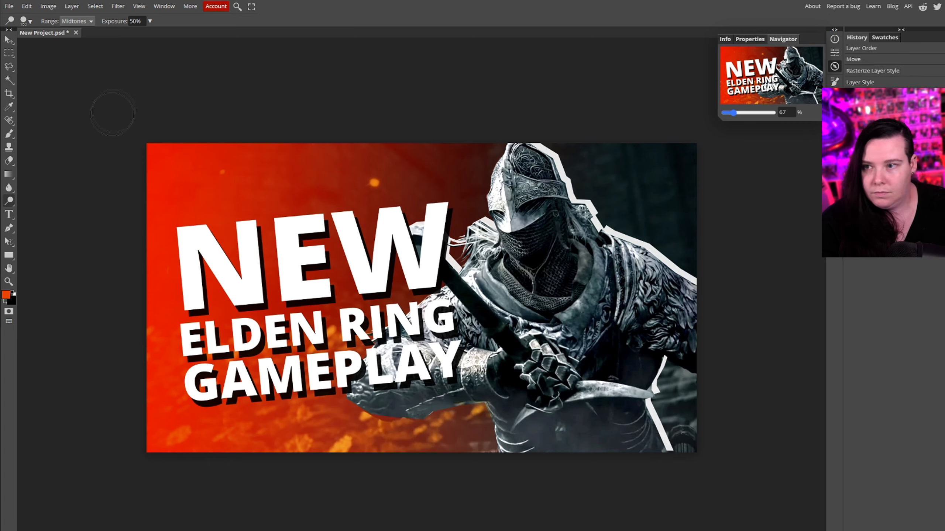
Burn the knight's arm behind the word RING with an enlarged Burn tool brush, using Midtones at 50% exposure.
{"action": "right_click", "coordinate": [9, 201]}
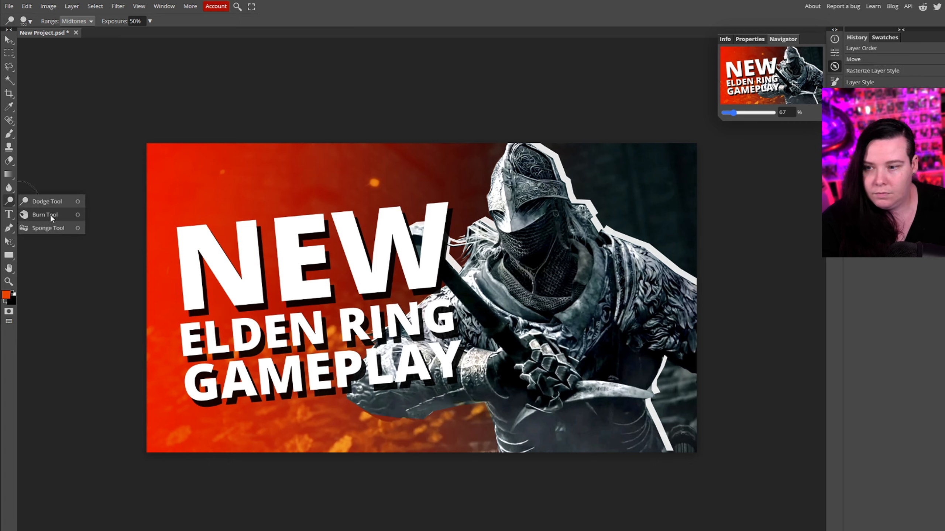
{"action": "left_click", "coordinate": [50, 214]}
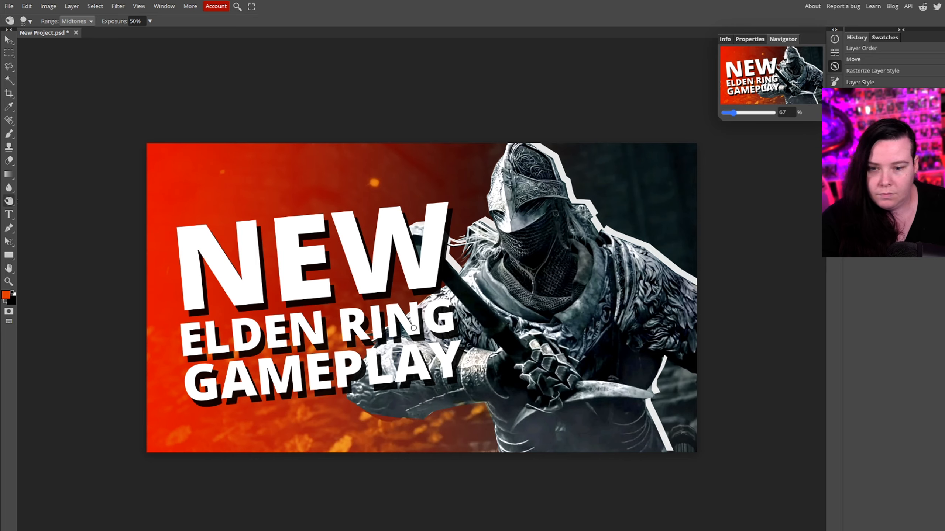
{"action": "key", "text": "bracketright"}
{"action": "key", "text": "bracketright"}
{"action": "key", "text": "bracketright"}
{"action": "key", "text": "bracketright"}
{"action": "key", "text": "bracketright"}
{"action": "key", "text": "bracketright"}
{"action": "mouse_move", "coordinate": [433, 307]}
{"action": "left_mouse_down"}
{"action": "mouse_move", "coordinate": [390, 361]}
{"action": "mouse_move", "coordinate": [409, 326]}
{"action": "mouse_move", "coordinate": [356, 401]}
{"action": "mouse_move", "coordinate": [348, 387]}
{"action": "mouse_move", "coordinate": [396, 369]}
{"action": "mouse_move", "coordinate": [407, 394]}
{"action": "mouse_move", "coordinate": [443, 336]}
{"action": "mouse_move", "coordinate": [464, 346]}
{"action": "mouse_move", "coordinate": [449, 302]}
{"action": "mouse_move", "coordinate": [404, 349]}
{"action": "mouse_move", "coordinate": [394, 390]}
{"action": "mouse_move", "coordinate": [432, 404]}
{"action": "mouse_move", "coordinate": [392, 373]}
{"action": "mouse_move", "coordinate": [439, 316]}
{"action": "left_mouse_up"}
Darken the highlights of the knight's arm around RING and GAMEPLAY with a larger Burn brush set to Highlights.
{"action": "left_click", "coordinate": [90, 23]}
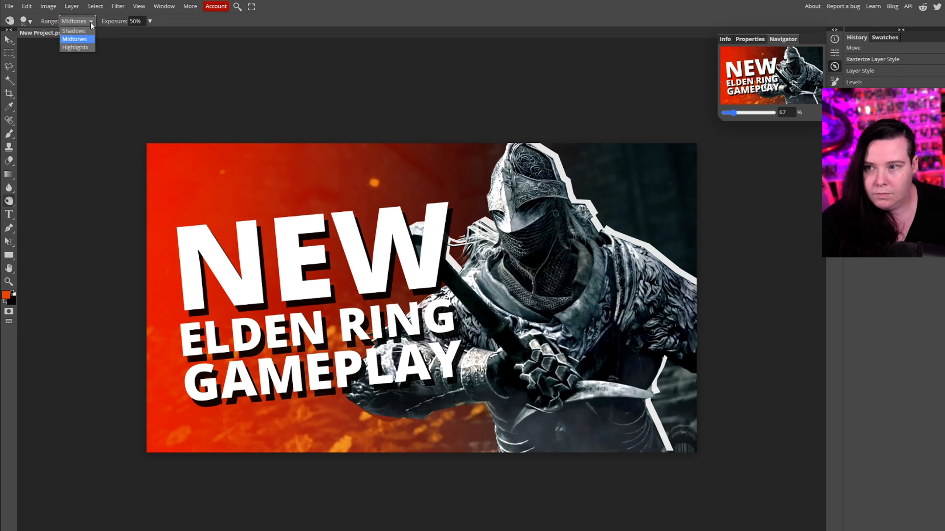
{"action": "left_click", "coordinate": [82, 45]}
{"action": "key", "text": "bracketright"}
{"action": "key", "text": "bracketright"}
{"action": "key", "text": "bracketright"}
{"action": "key", "text": "bracketright"}
{"action": "key", "text": "bracketright"}
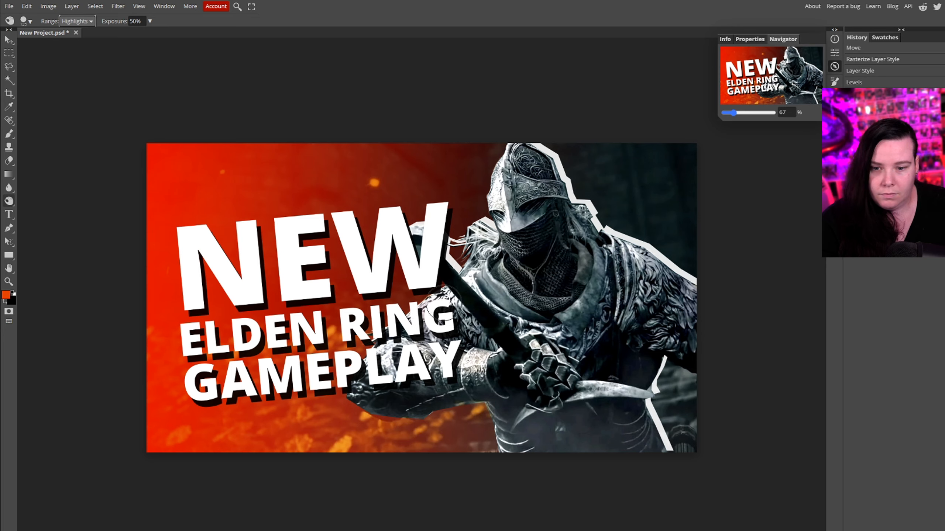
{"action": "left_click_drag", "start_coordinate": [443, 305], "coordinate": [448, 304]}
{"action": "mouse_move", "coordinate": [404, 356]}
{"action": "left_mouse_down"}
{"action": "mouse_move", "coordinate": [377, 367]}
{"action": "mouse_move", "coordinate": [422, 366]}
{"action": "left_mouse_up"}
{"action": "left_click_drag", "start_coordinate": [428, 366], "coordinate": [461, 372]}
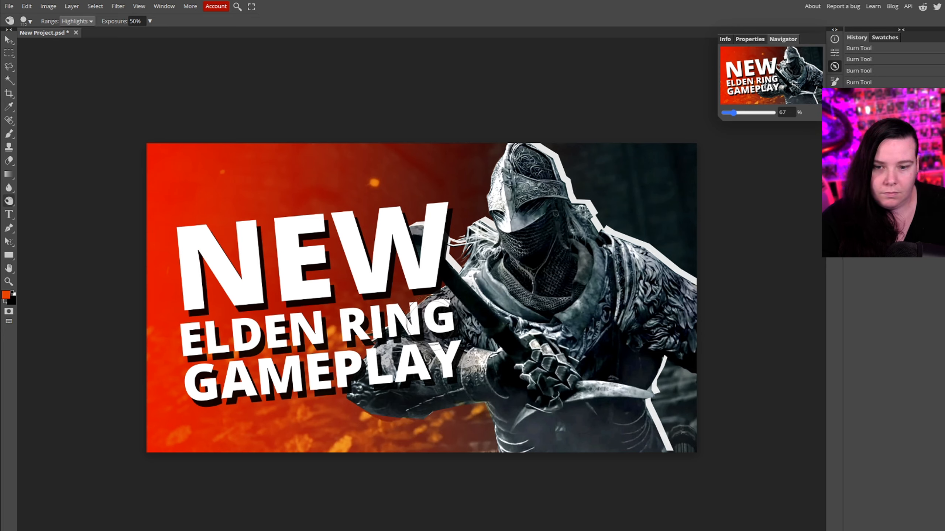